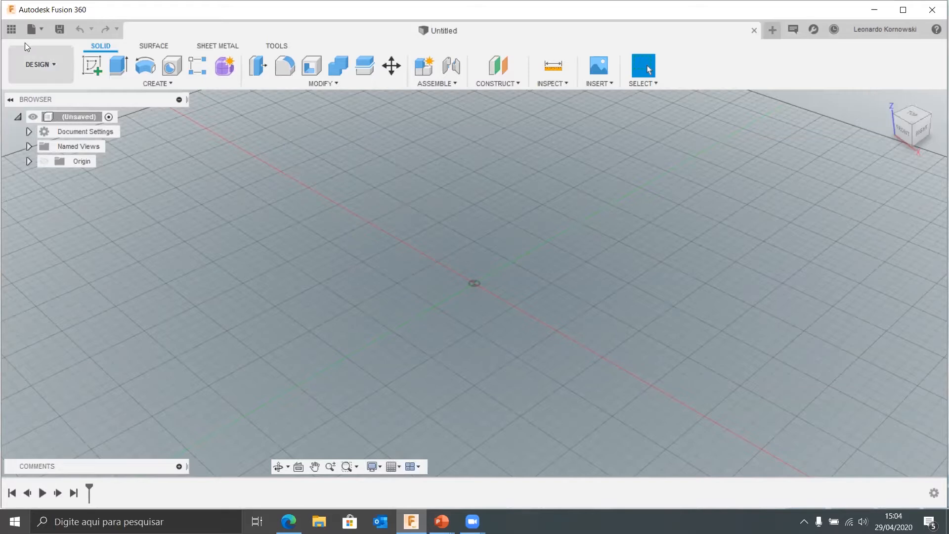
- Open the Superficie design from the Webinar folder of the CAMServ project
{"action": "left_click", "coordinate": [10, 29]}
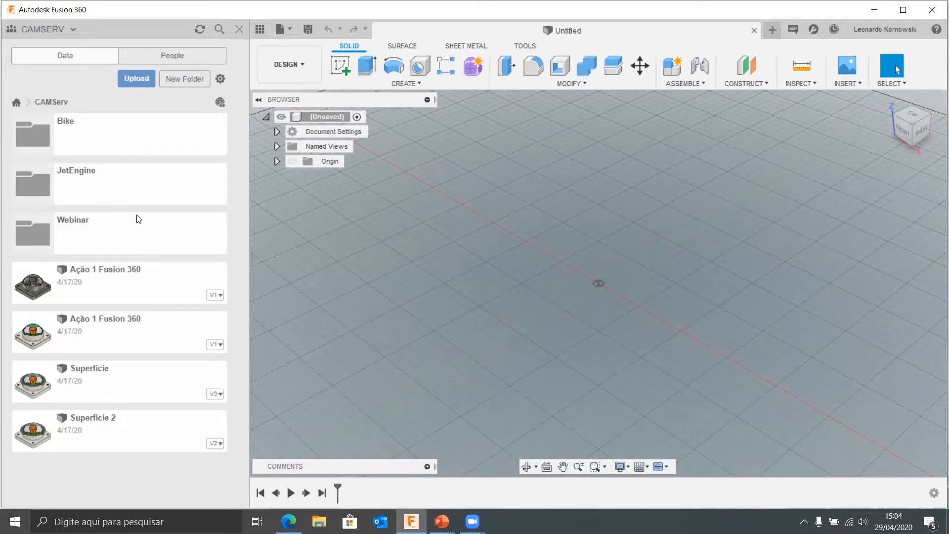
{"action": "left_click", "coordinate": [125, 230]}
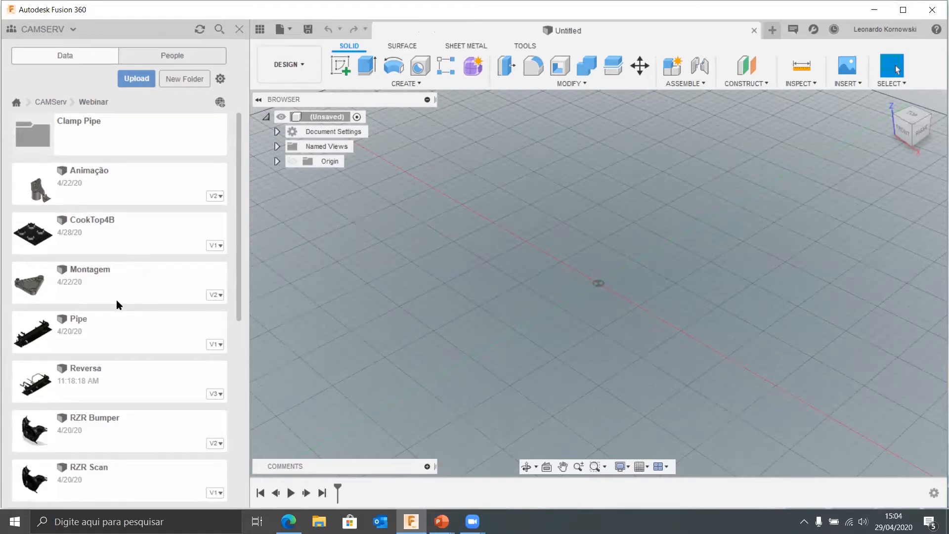
{"action": "scroll", "coordinate": [116, 302], "scroll_direction": "down", "scroll_amount": 3}
{"action": "scroll", "coordinate": [119, 305], "scroll_direction": "down", "scroll_amount": 4}
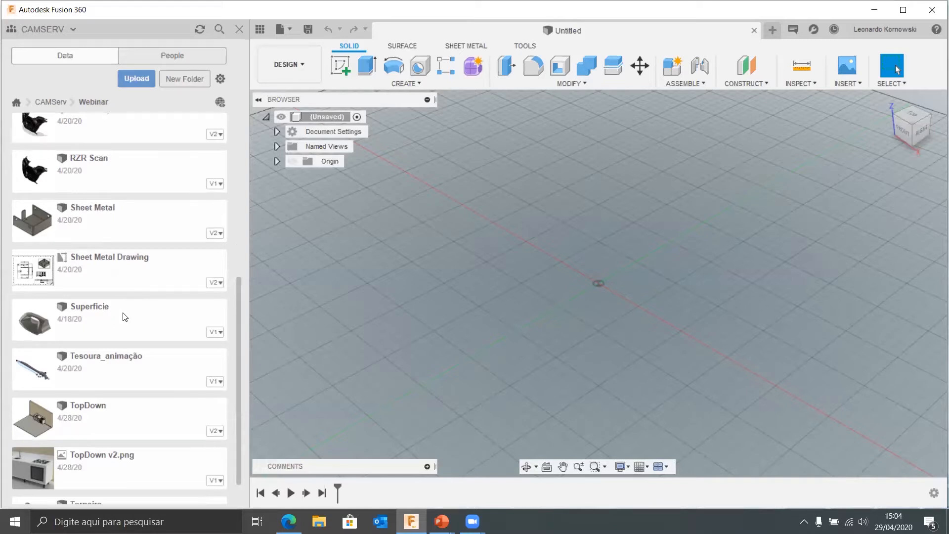
{"action": "double_click", "coordinate": [125, 317]}
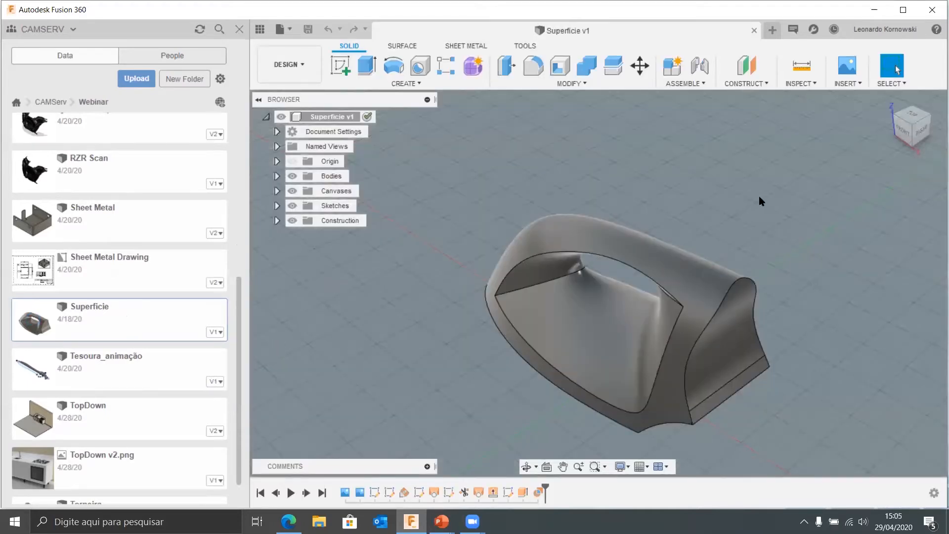
{"action": "scroll", "coordinate": [770, 193], "scroll_direction": "down", "scroll_amount": 3}
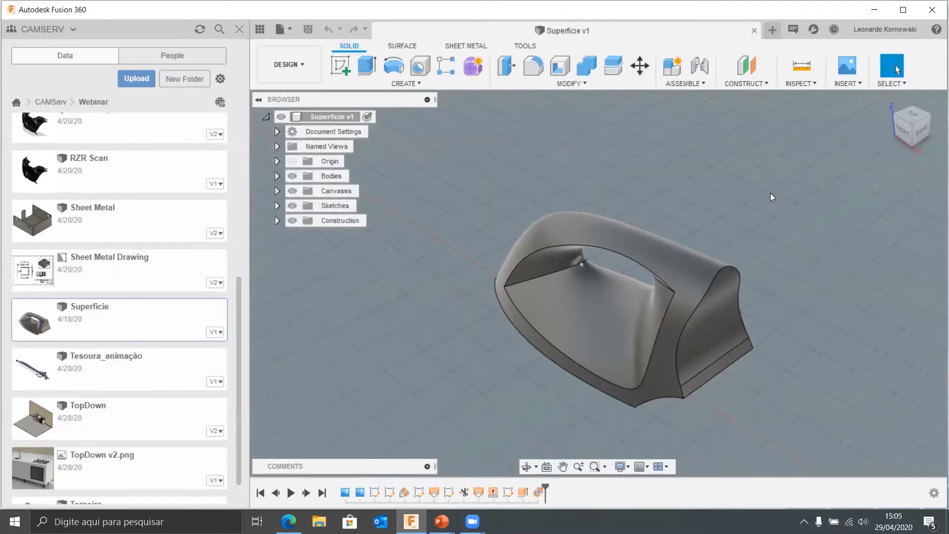
{"action": "middle_click_drag", "start_coordinate": [819, 174], "coordinate": [817, 177], "text": "shift"}
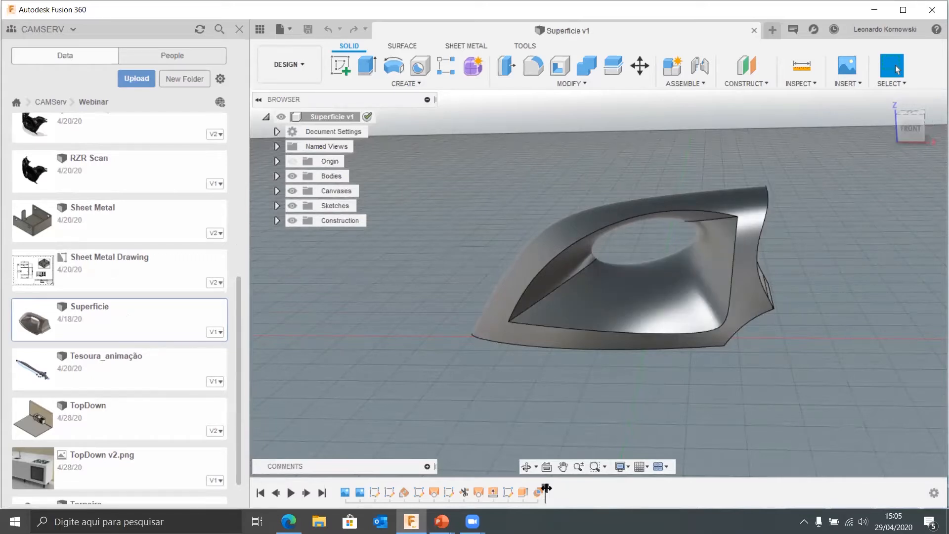
- Roll the design history back to just after the Ferro_Inferior canvas and inspect both canvases from the front and top
{"action": "left_click_drag", "start_coordinate": [547, 488], "coordinate": [366, 489]}
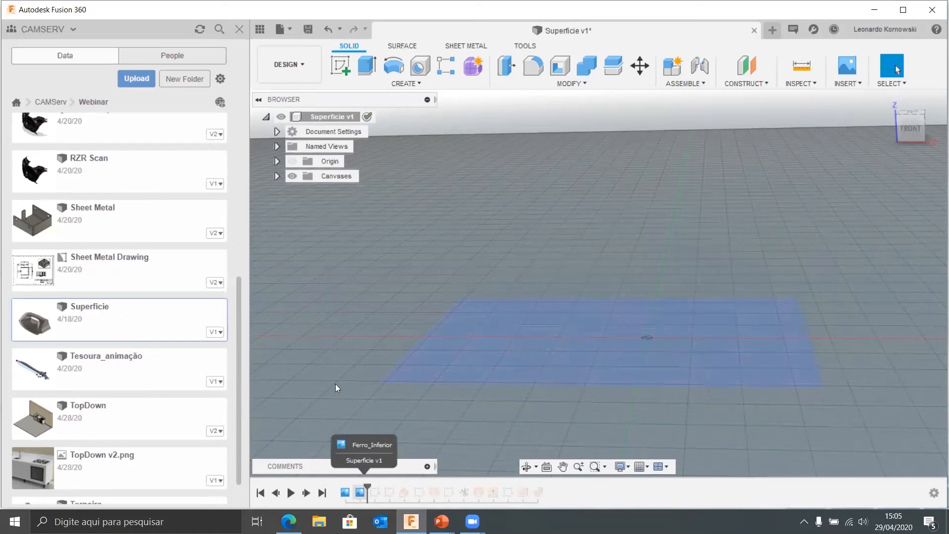
{"action": "left_click", "coordinate": [277, 176]}
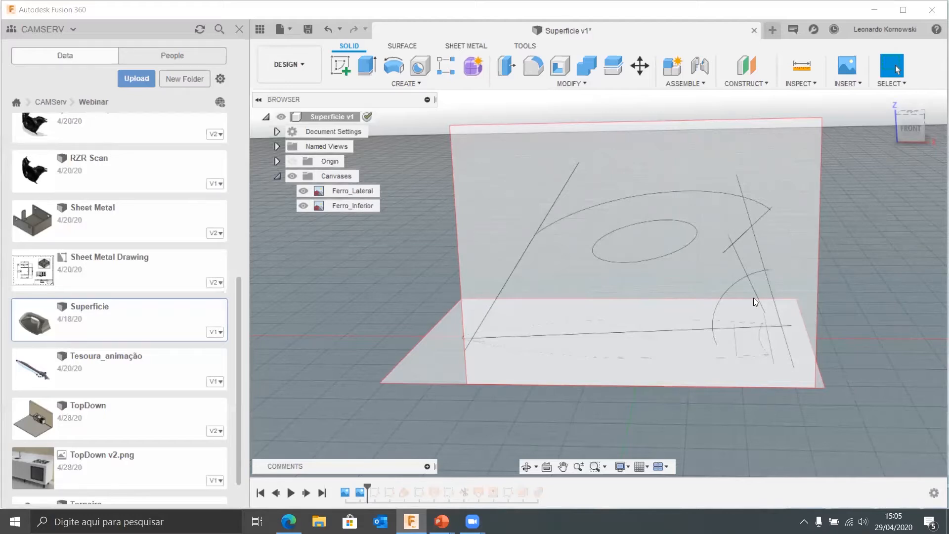
{"action": "middle_click_drag", "start_coordinate": [874, 296], "coordinate": [907, 127], "text": "shift"}
{"action": "left_click", "coordinate": [908, 129]}
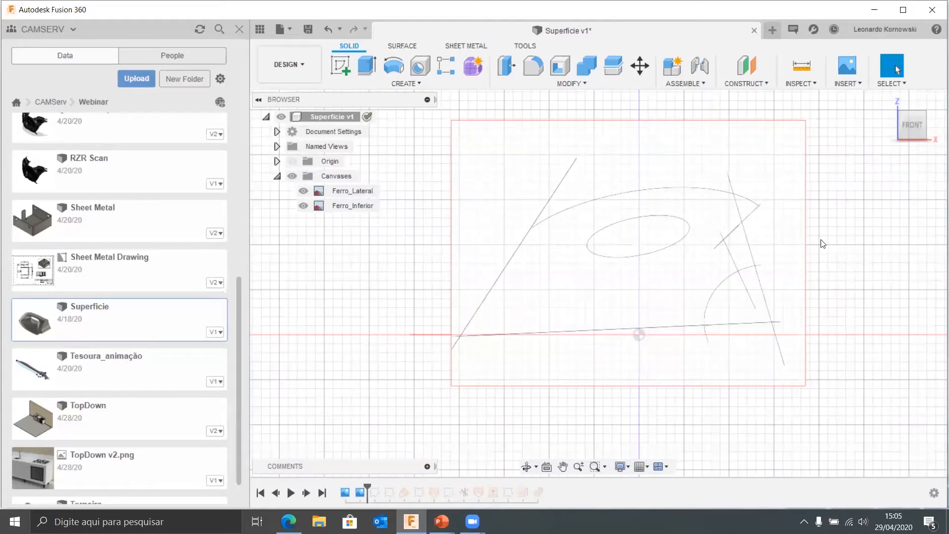
{"action": "middle_click_drag", "start_coordinate": [903, 168], "coordinate": [927, 121], "text": "shift"}
{"action": "left_click", "coordinate": [912, 115]}
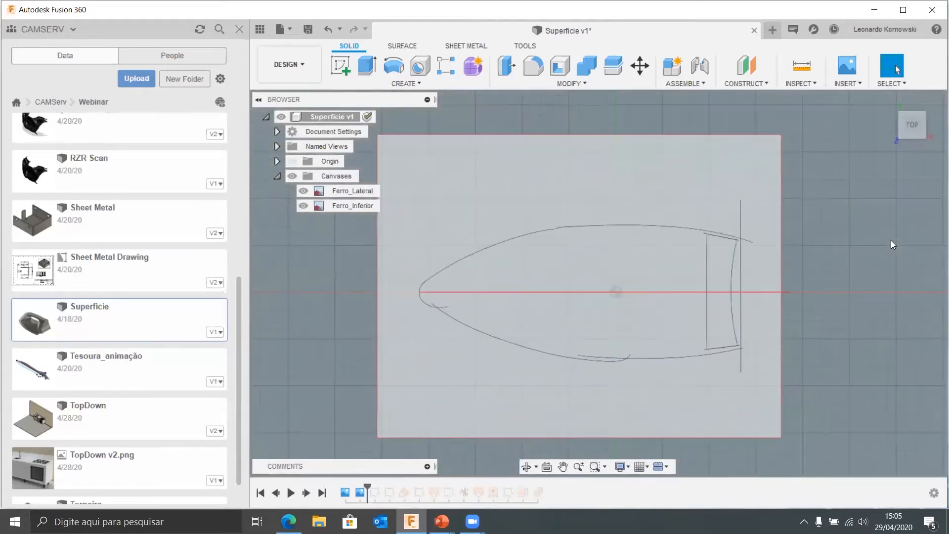
{"action": "left_click", "coordinate": [912, 141]}
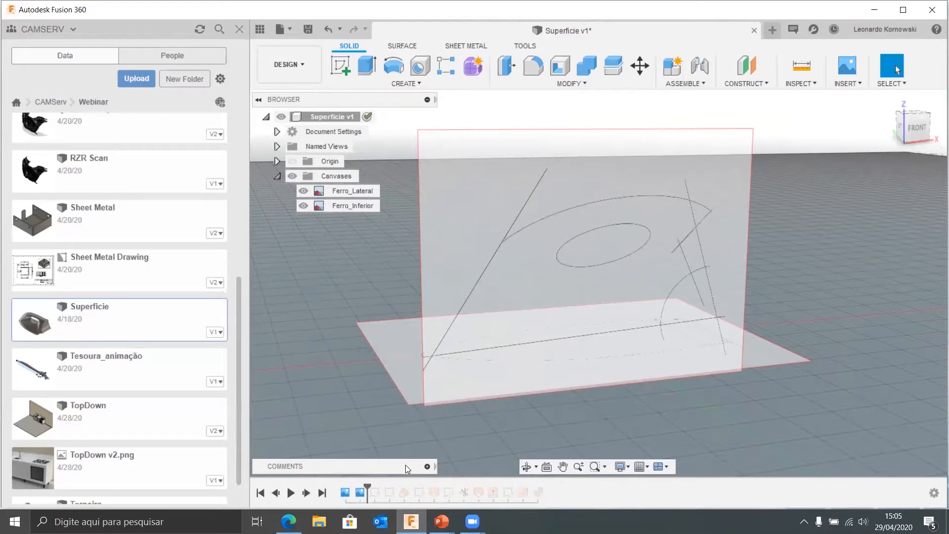
- Advance the history past the first two sketches, show Sketch1 and Sketch2, and close the project file list
{"action": "left_click_drag", "start_coordinate": [371, 486], "coordinate": [397, 485]}
{"action": "left_click", "coordinate": [277, 220]}
{"action": "left_click", "coordinate": [304, 236]}
{"action": "left_click", "coordinate": [303, 250]}
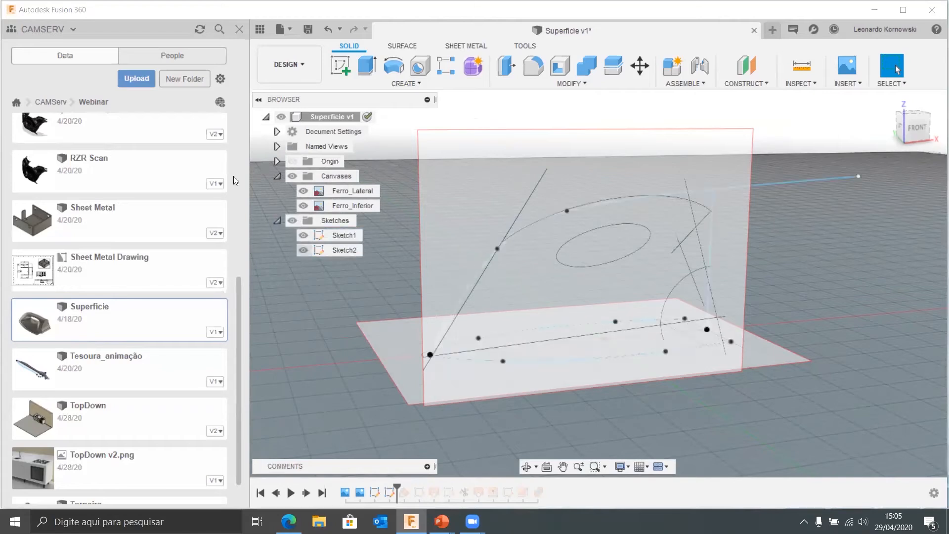
{"action": "left_click", "coordinate": [240, 29]}
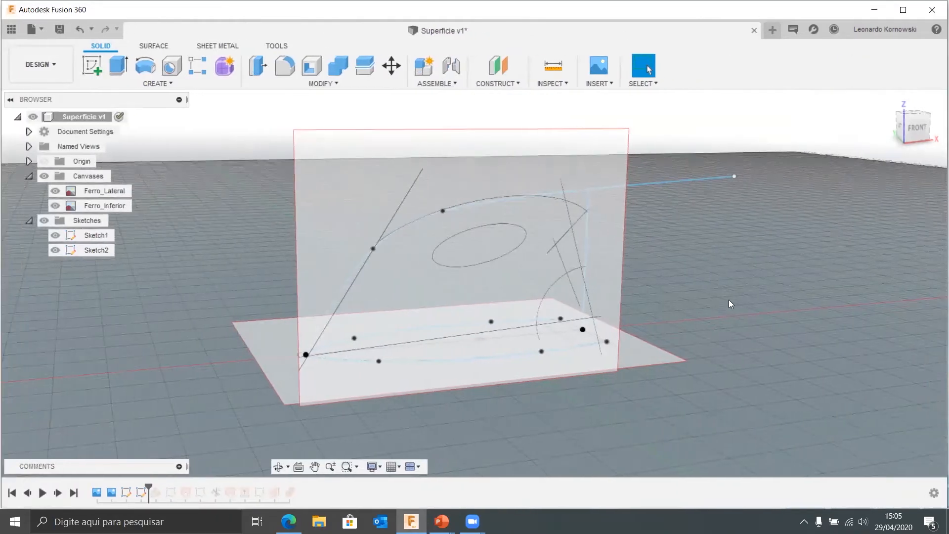
- Hide the Ferro_Lateral and Ferro_Inferior canvases so only the guide sketches are displayed
{"action": "mouse_move", "coordinate": [628, 119]}
{"action": "middle_mouse_down", "text": "shift"}
{"action": "mouse_move", "coordinate": [685, 178]}
{"action": "mouse_move", "coordinate": [737, 298]}
{"action": "mouse_move", "coordinate": [341, 287]}
{"action": "middle_mouse_up", "text": "shift"}
{"action": "left_click", "coordinate": [55, 191]}
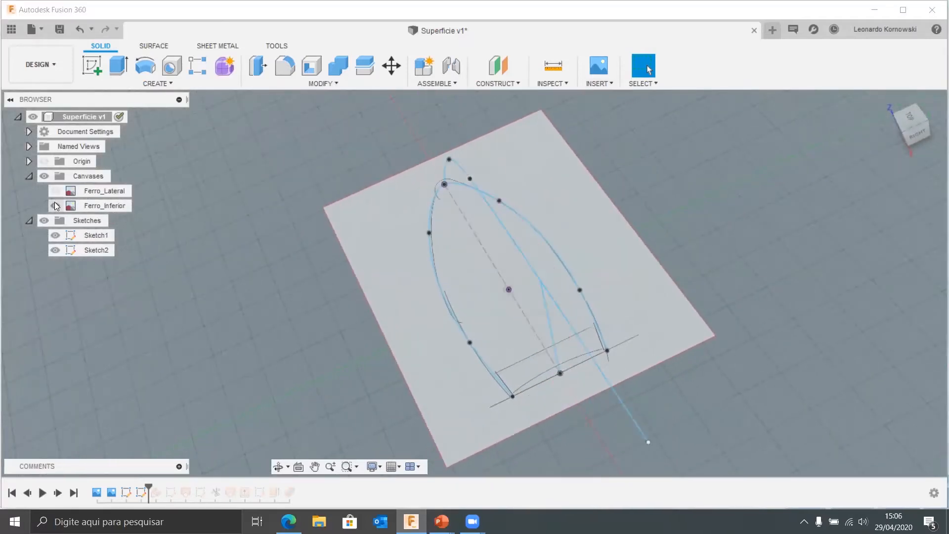
{"action": "left_click", "coordinate": [55, 205]}
{"action": "middle_click_drag", "start_coordinate": [190, 335], "coordinate": [192, 332], "text": "shift"}
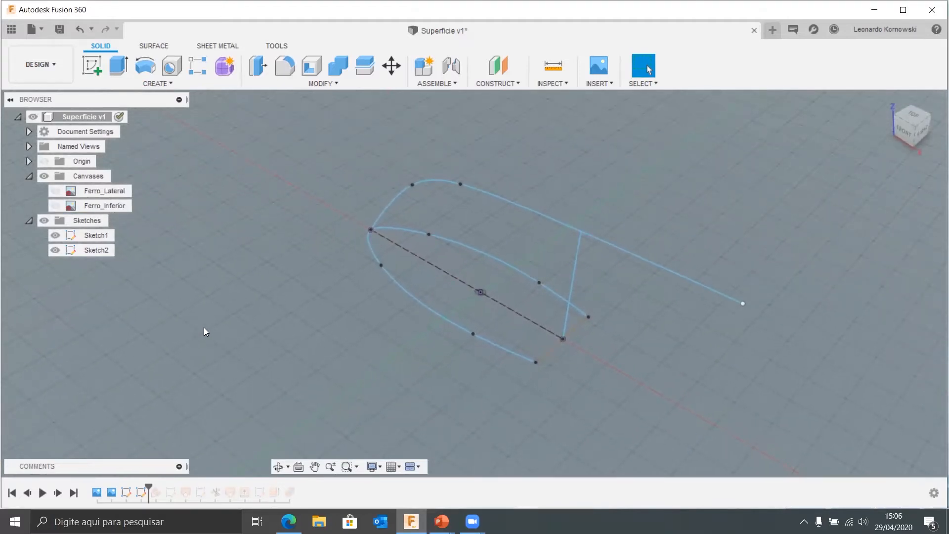
- Advance the history past the construction plane and the rear profile sketch, and show Sketch7
{"action": "left_click_drag", "start_coordinate": [149, 486], "coordinate": [171, 478]}
{"action": "left_click", "coordinate": [55, 265]}
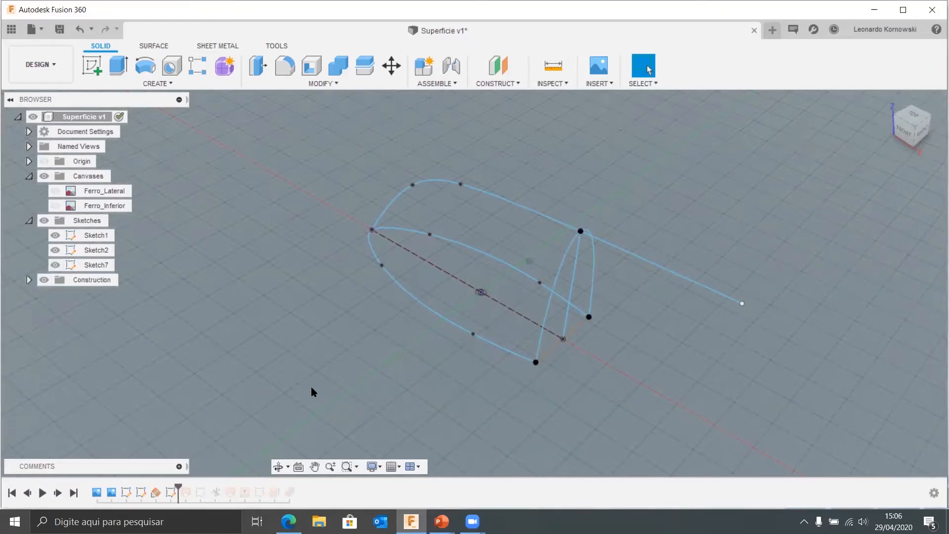
{"action": "middle_click_drag", "start_coordinate": [311, 388], "coordinate": [281, 387], "text": "shift"}
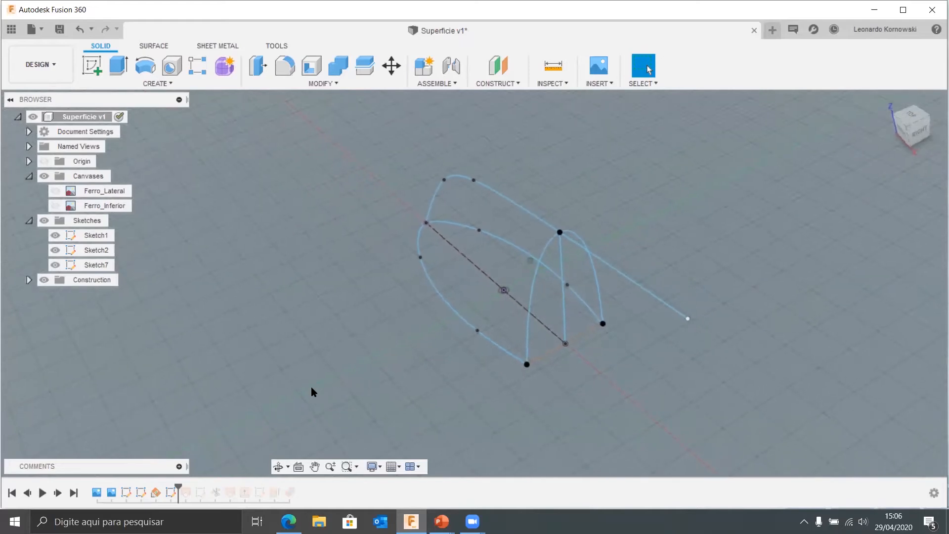
- Switch to the surface tools and advance the history past the first surface feature to view the iron's outer shell from the front
{"action": "left_click", "coordinate": [160, 45]}
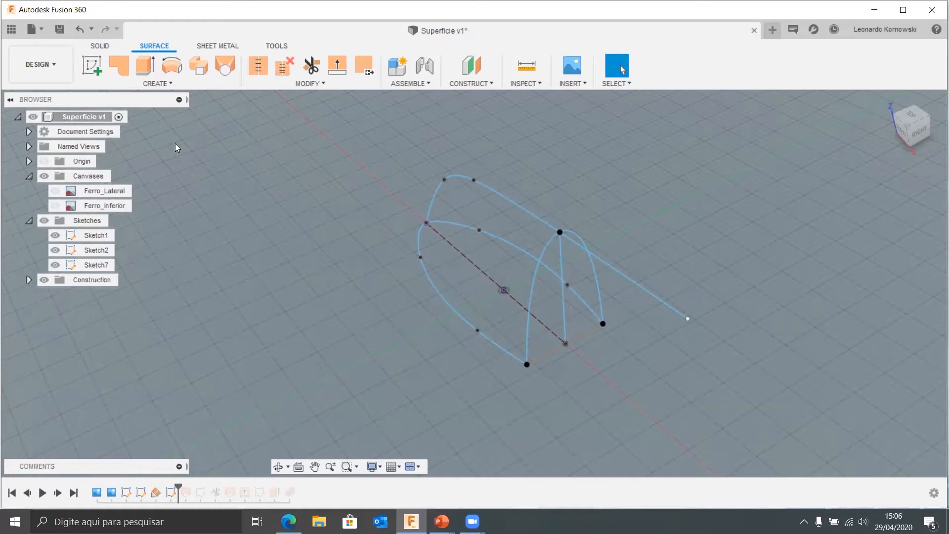
{"action": "left_click_drag", "start_coordinate": [178, 490], "coordinate": [193, 490]}
{"action": "middle_click_drag", "start_coordinate": [265, 399], "coordinate": [861, 206], "text": "shift"}
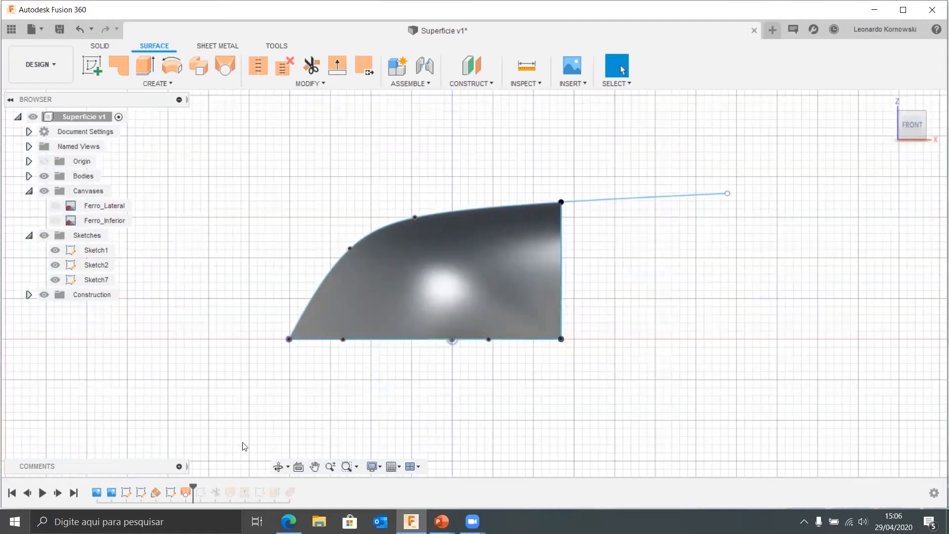
- Advance the history past the handle opening sketch, then show Sketch8 and both reference canvases
{"action": "left_click_drag", "start_coordinate": [193, 489], "coordinate": [208, 489]}
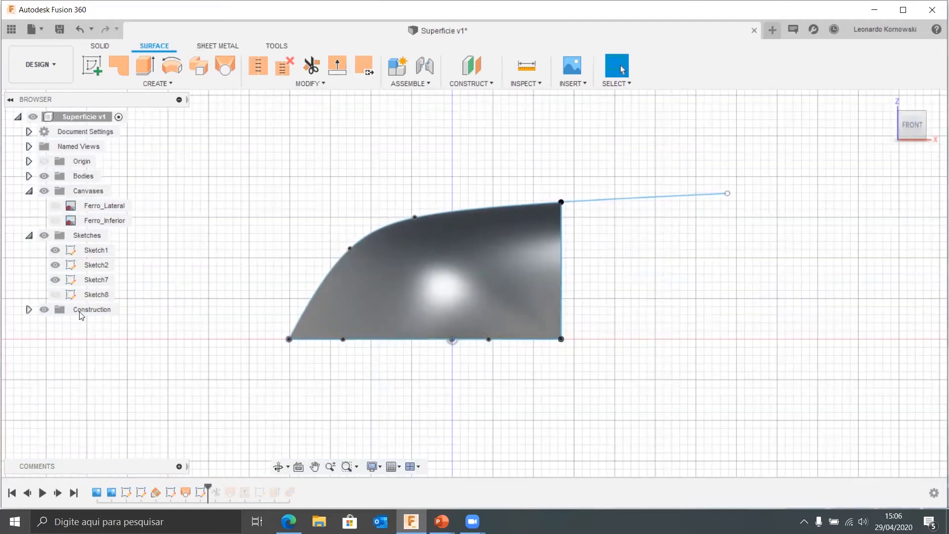
{"action": "left_click", "coordinate": [55, 294]}
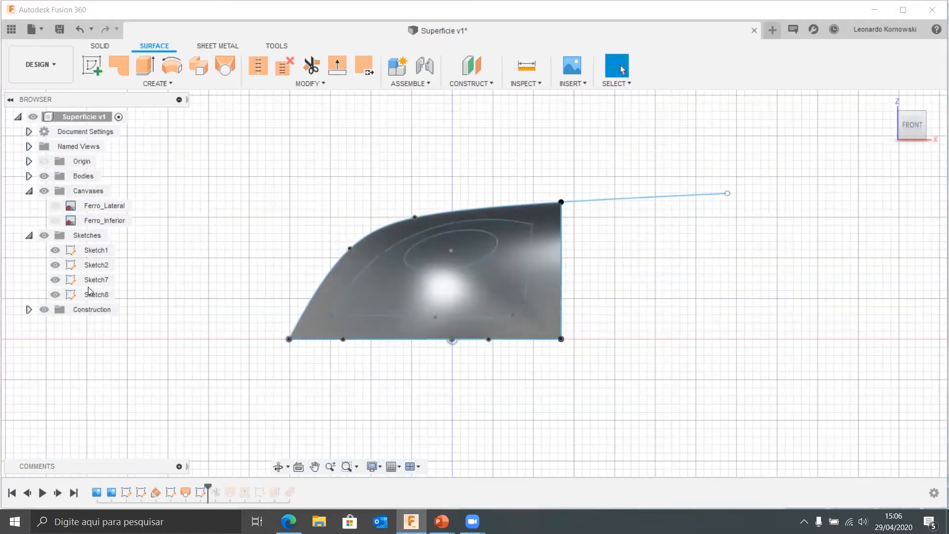
{"action": "left_click", "coordinate": [55, 221]}
{"action": "left_click", "coordinate": [55, 205]}
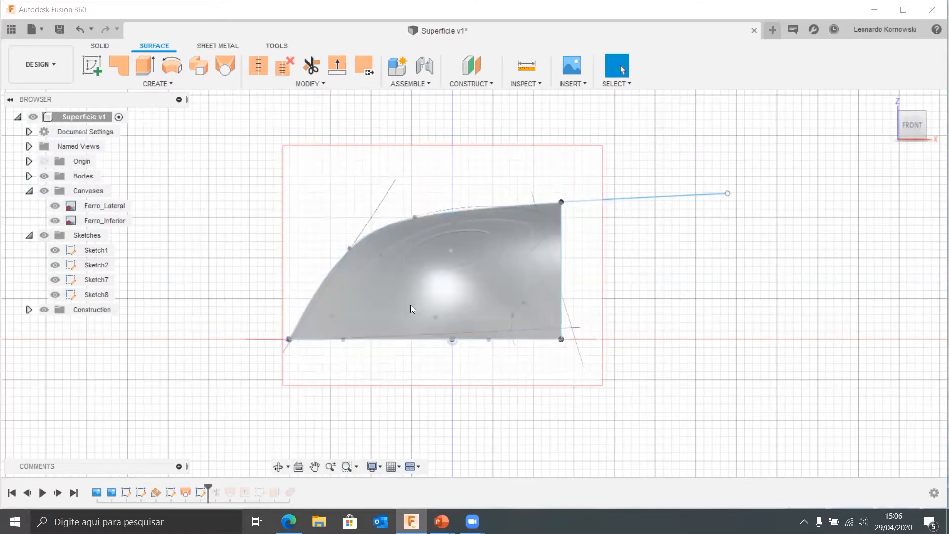
{"action": "middle_click_drag", "start_coordinate": [752, 303], "coordinate": [573, 307], "text": "shift"}
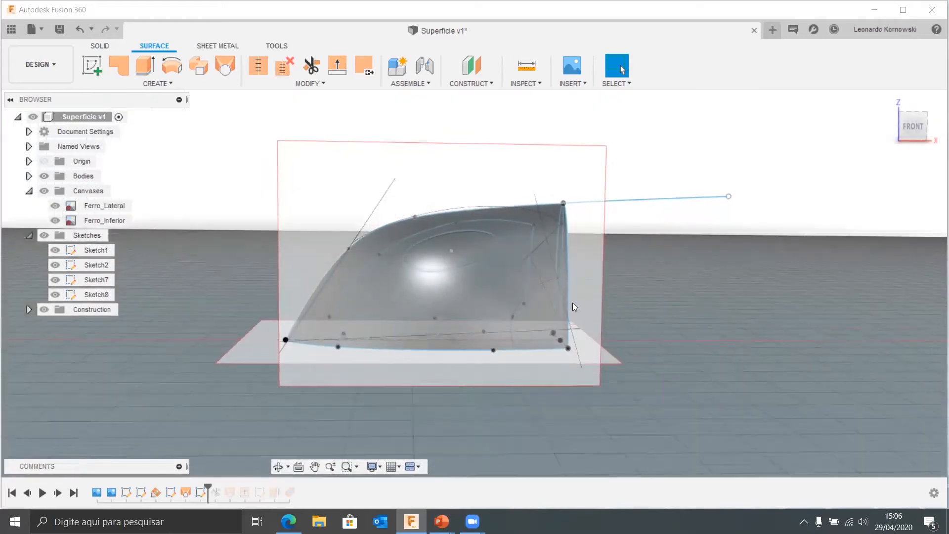
- Hide both canvases and advance the history past the trim and the surface feature that forms the inner handle recess
{"action": "left_click", "coordinate": [55, 205]}
{"action": "left_click", "coordinate": [55, 220]}
{"action": "left_click", "coordinate": [188, 390]}
{"action": "left_click_drag", "start_coordinate": [208, 486], "coordinate": [222, 487]}
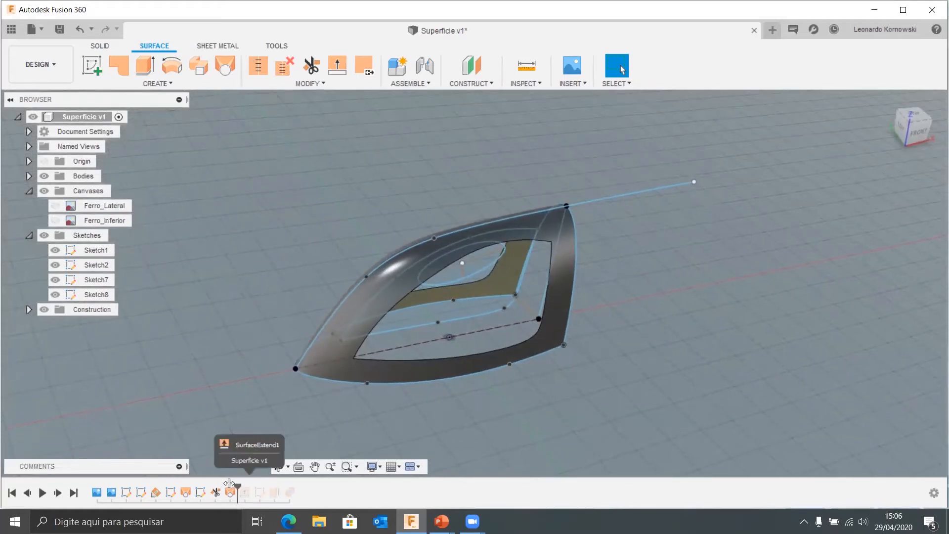
{"action": "left_click_drag", "start_coordinate": [223, 486], "coordinate": [238, 486]}
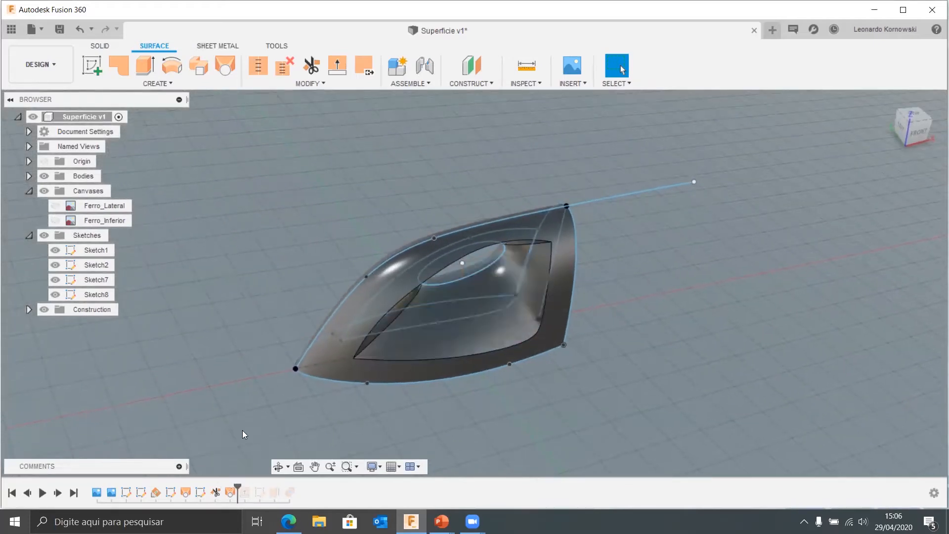
- Hide Sketch1, Sketch2, Sketch7 and Sketch8
{"action": "left_click", "coordinate": [52, 252]}
{"action": "left_click", "coordinate": [55, 250]}
{"action": "left_click", "coordinate": [55, 265]}
{"action": "left_click", "coordinate": [55, 280]}
{"action": "left_click", "coordinate": [55, 295]}
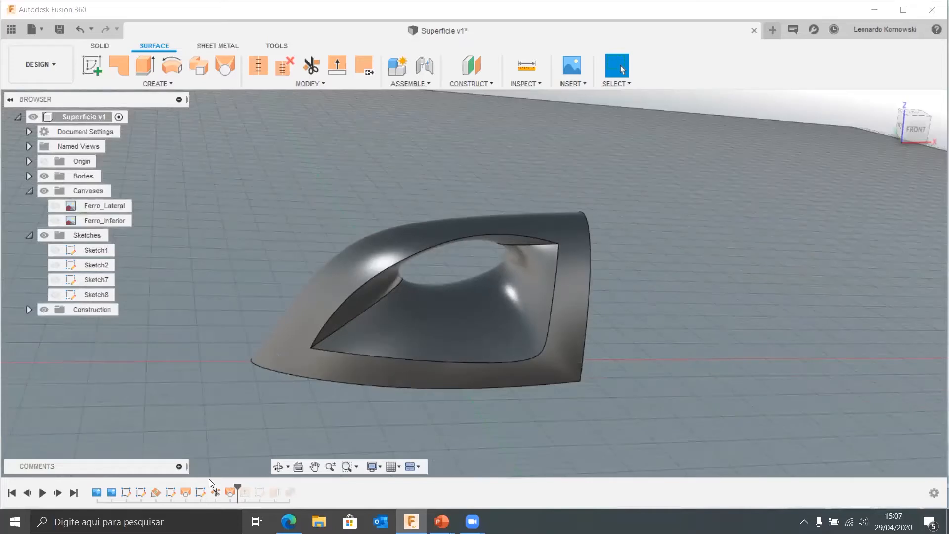
- Advance the history past the surface extension and the last sketch, show Sketch9, and view it from the front
{"action": "left_click_drag", "start_coordinate": [239, 488], "coordinate": [267, 487]}
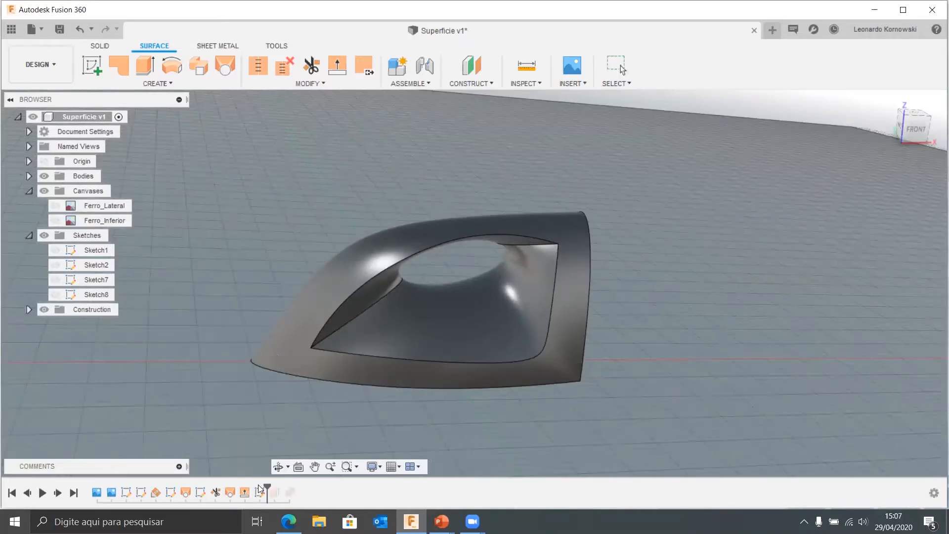
{"action": "left_click", "coordinate": [55, 310]}
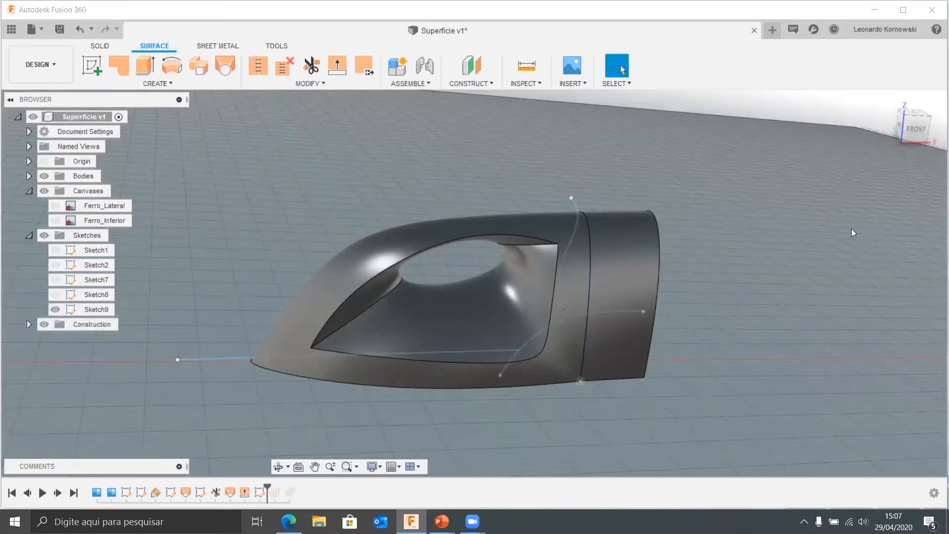
{"action": "left_click", "coordinate": [914, 127]}
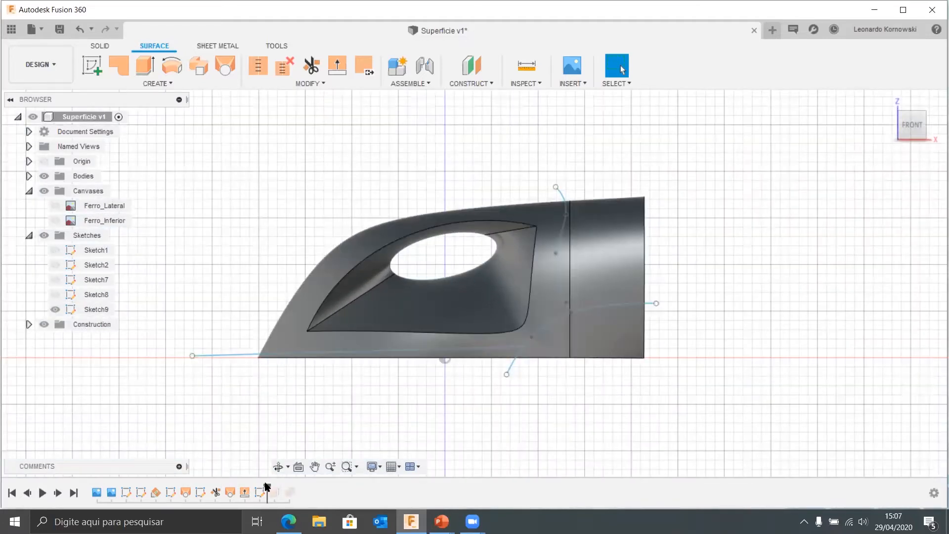
- Advance the history through the extruded cutting surfaces to its end, and hide Sketch9
{"action": "left_click_drag", "start_coordinate": [267, 489], "coordinate": [275, 488]}
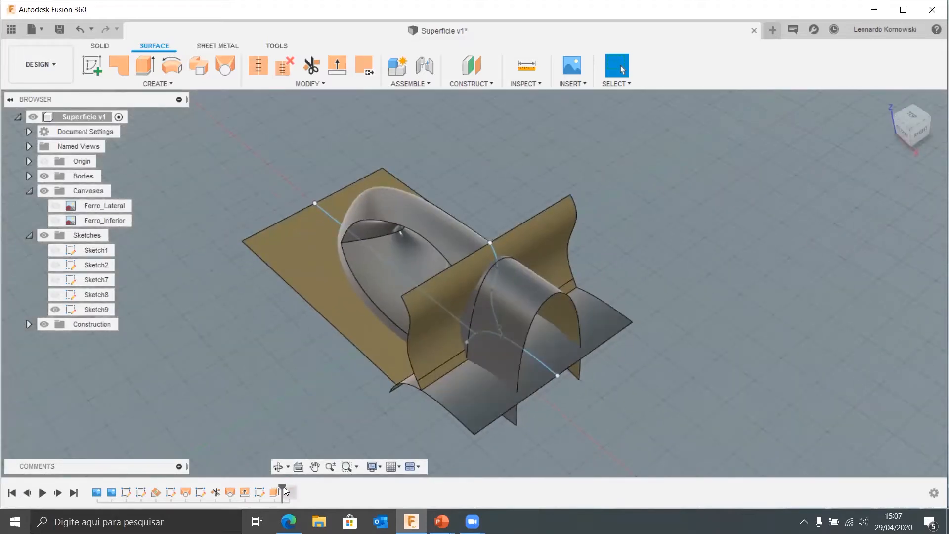
{"action": "left_click_drag", "start_coordinate": [283, 490], "coordinate": [297, 491]}
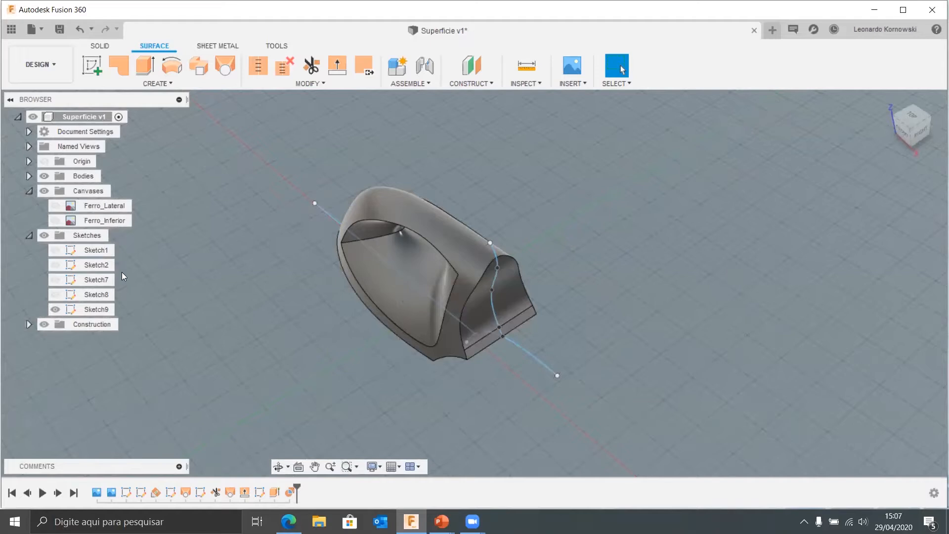
{"action": "left_click", "coordinate": [55, 309]}
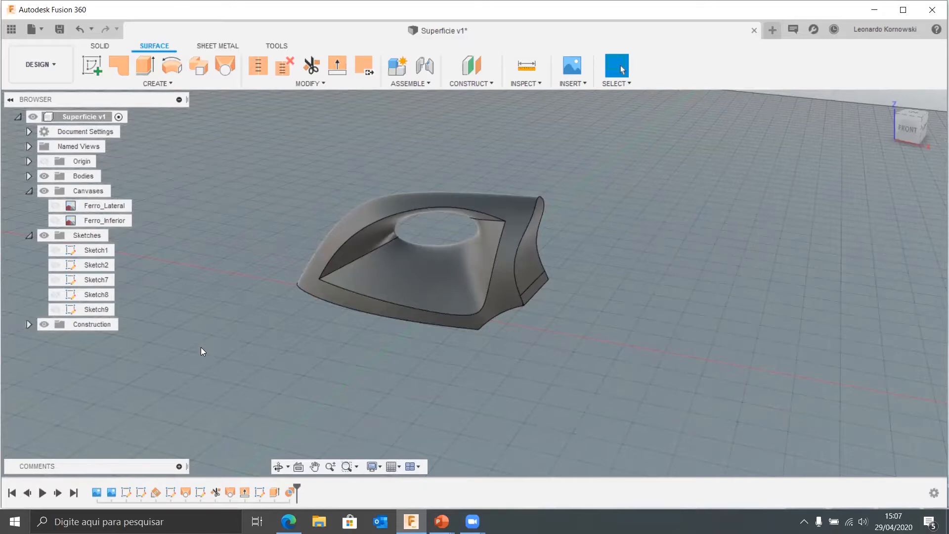
- Close the Superficie design without saving, and open the RZR Bumper design from the Webinar folder
{"action": "left_click", "coordinate": [104, 45]}
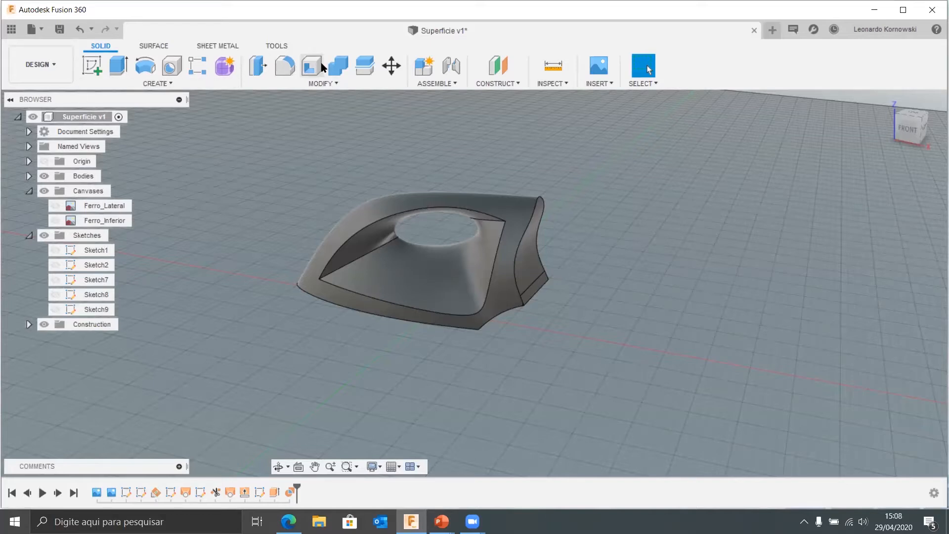
{"action": "left_click", "coordinate": [11, 29]}
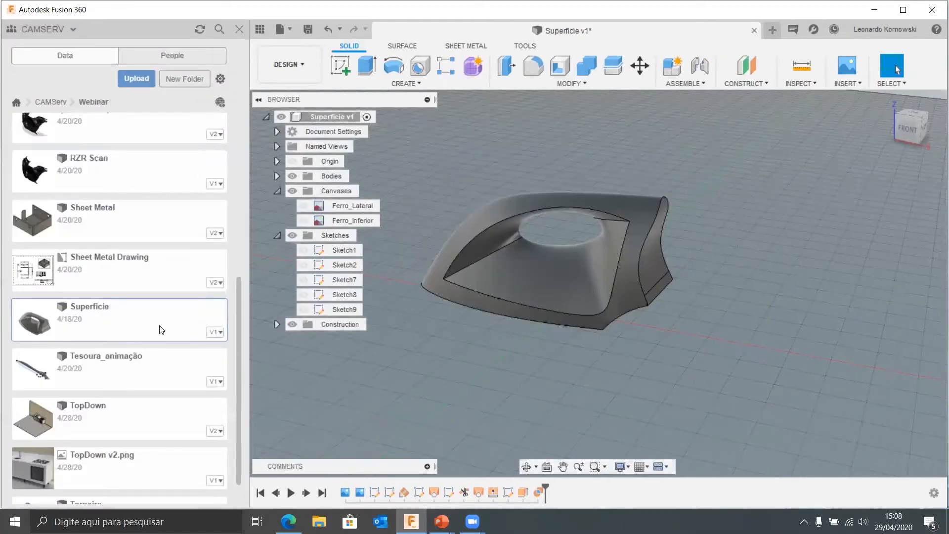
{"action": "scroll", "coordinate": [160, 330], "scroll_direction": "up", "scroll_amount": 2}
{"action": "scroll", "coordinate": [130, 267], "scroll_direction": "up", "scroll_amount": 2}
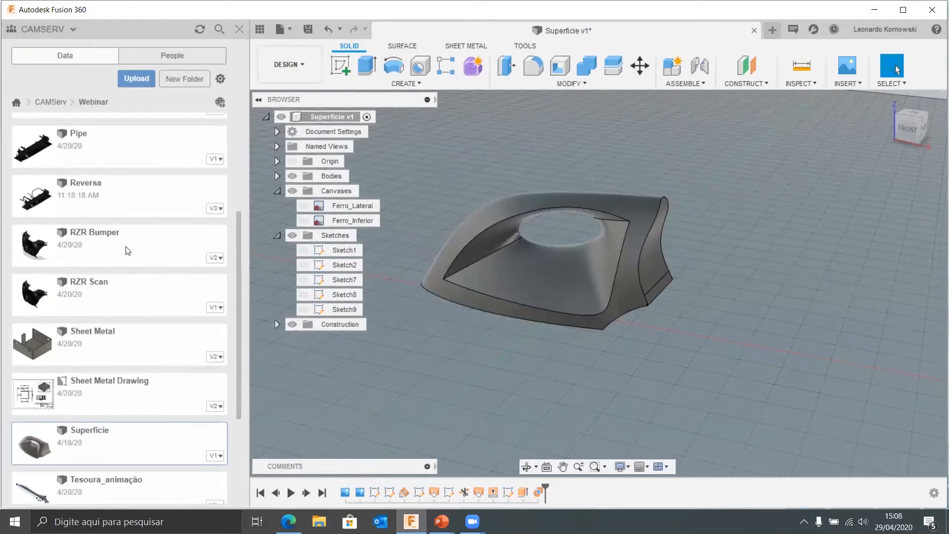
{"action": "left_click", "coordinate": [754, 30]}
{"action": "left_click", "coordinate": [470, 279]}
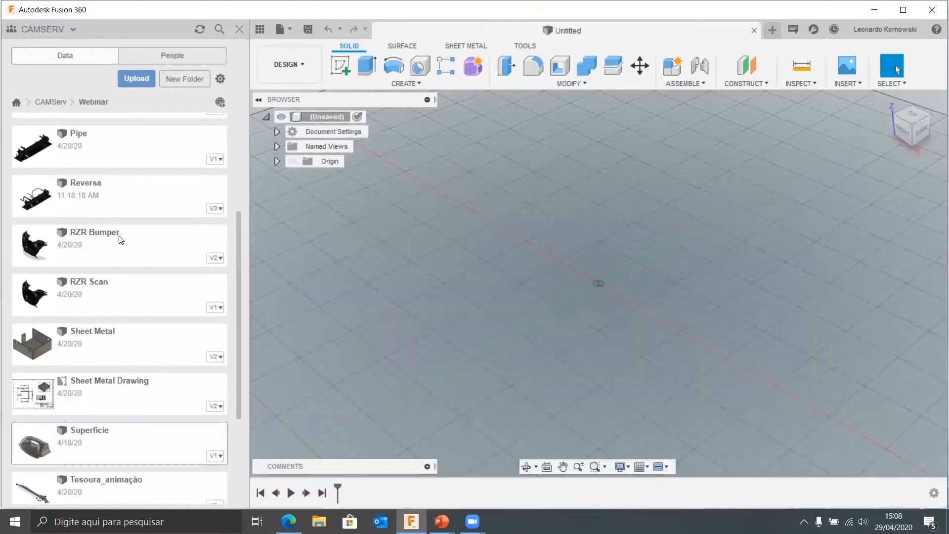
{"action": "double_click", "coordinate": [120, 239]}
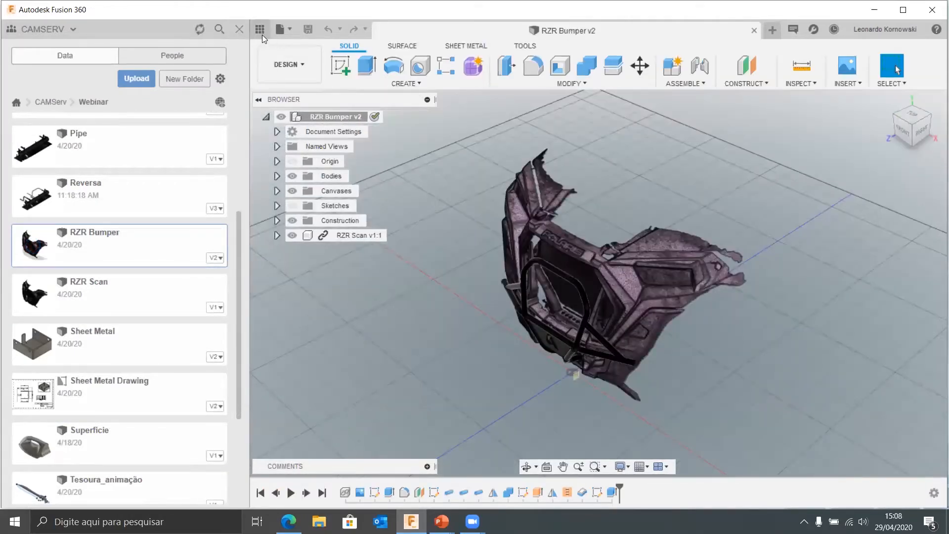
{"action": "left_click", "coordinate": [260, 30]}
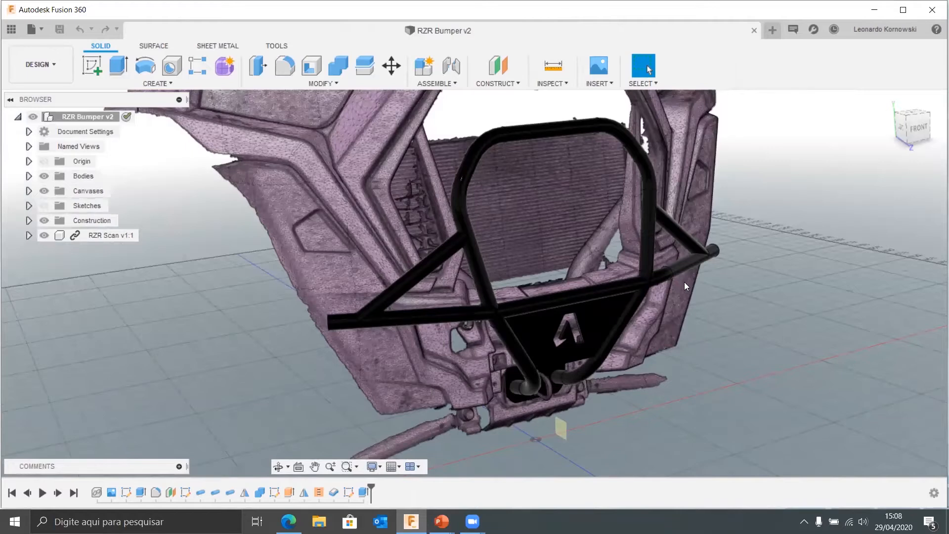
- Roll the history back to just after the canvas, show the Mount Sketch canvas, and view the mount area from the front
{"action": "left_click_drag", "start_coordinate": [371, 487], "coordinate": [119, 492]}
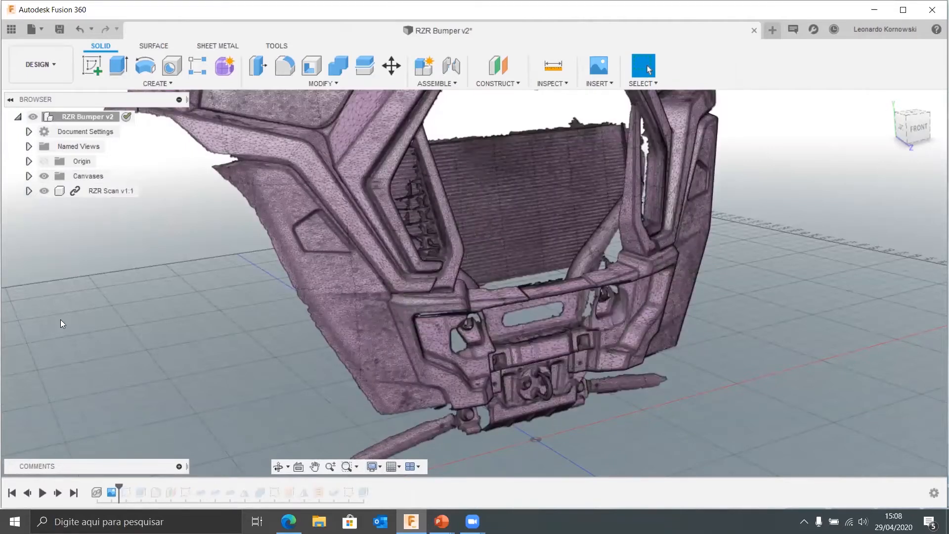
{"action": "left_click", "coordinate": [29, 176]}
{"action": "left_click", "coordinate": [52, 190]}
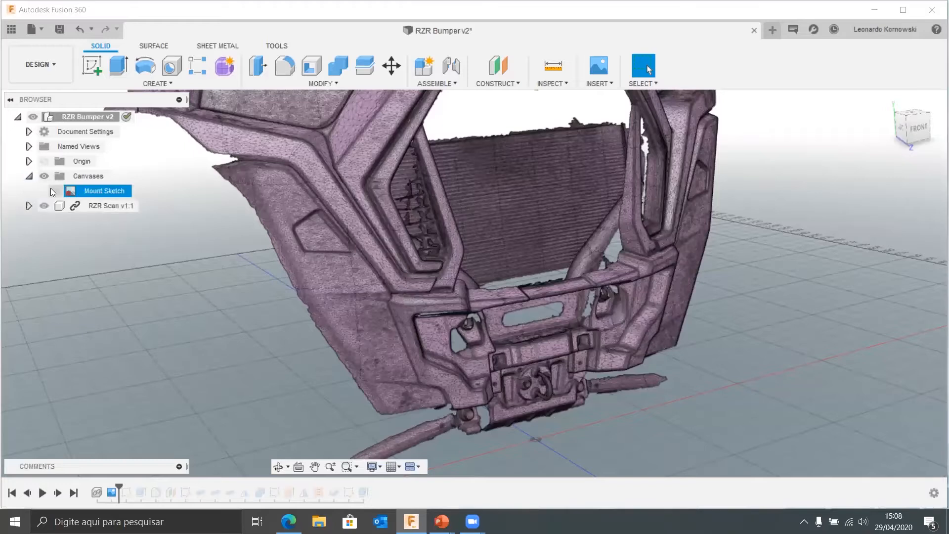
{"action": "left_click", "coordinate": [827, 303]}
{"action": "left_click", "coordinate": [922, 125]}
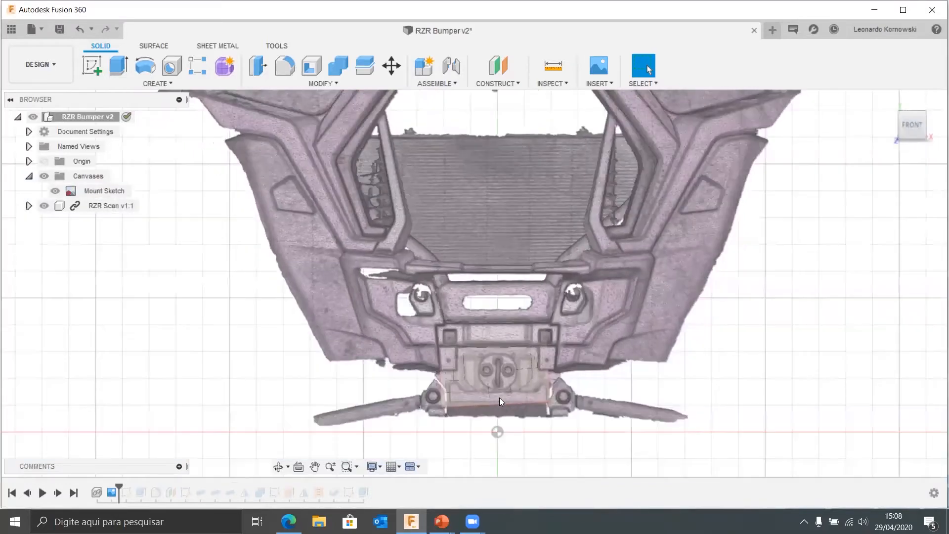
{"action": "scroll", "coordinate": [880, 359], "scroll_direction": "up", "scroll_amount": 3}
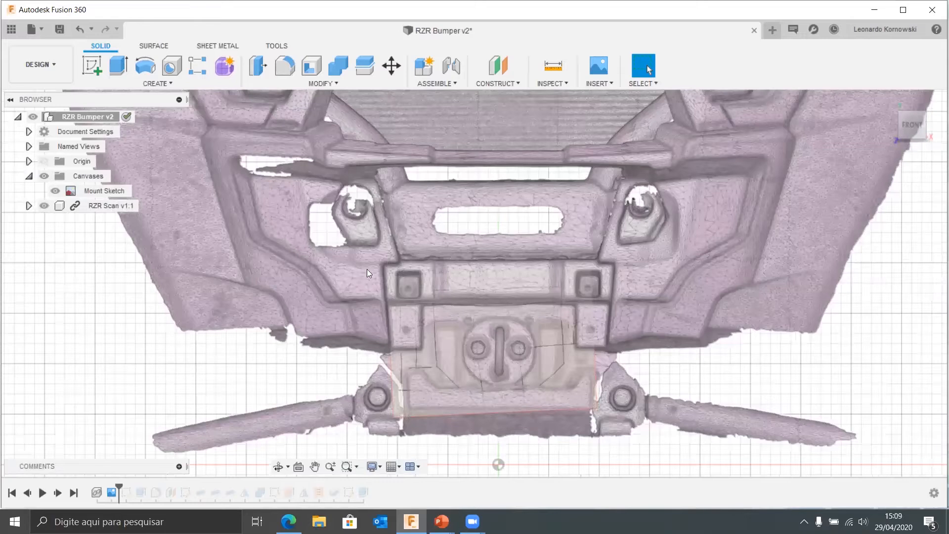
{"action": "scroll", "coordinate": [367, 270], "scroll_direction": "up", "scroll_amount": 3}
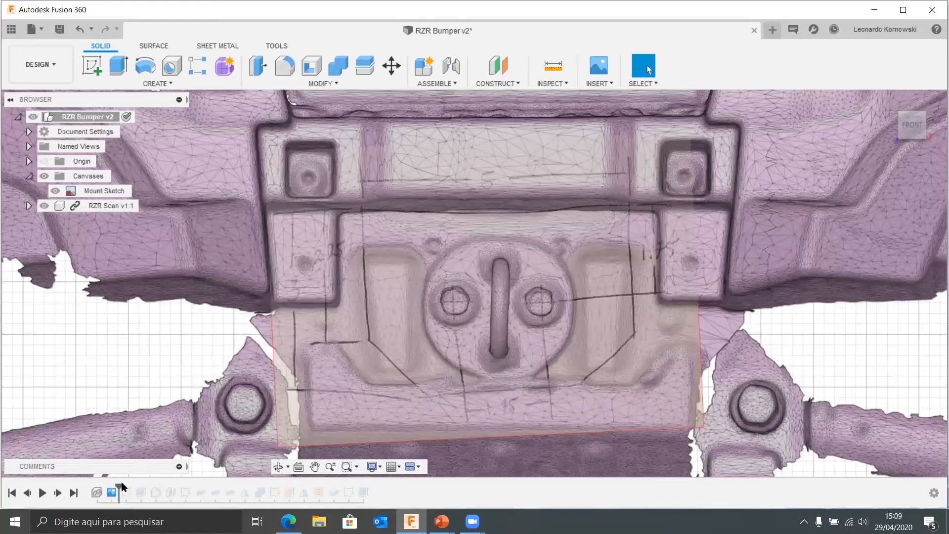
- Advance the history past Sketch1 and the mounting plate's extrusion, with the sketches shown, and view the plate in perspective
{"action": "left_click_drag", "start_coordinate": [123, 487], "coordinate": [133, 487]}
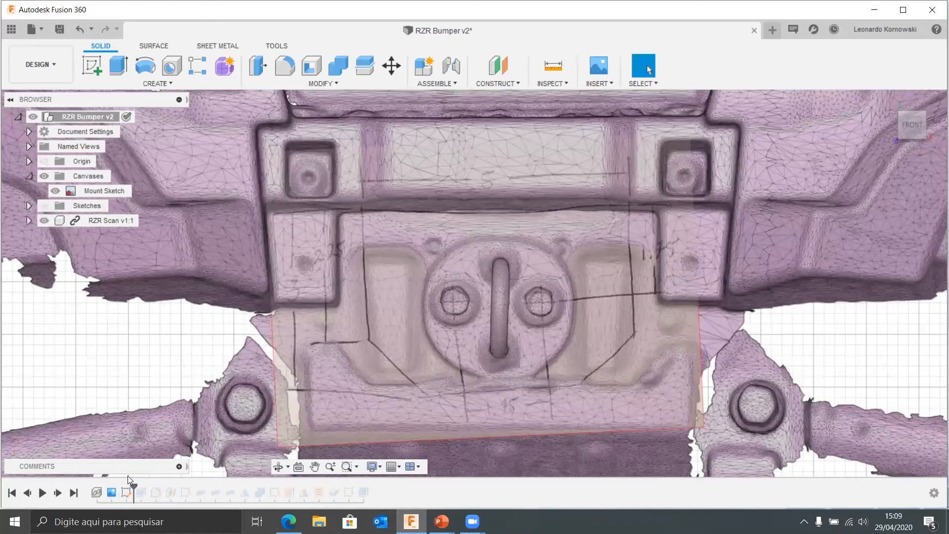
{"action": "left_click", "coordinate": [30, 205]}
{"action": "left_click", "coordinate": [45, 206]}
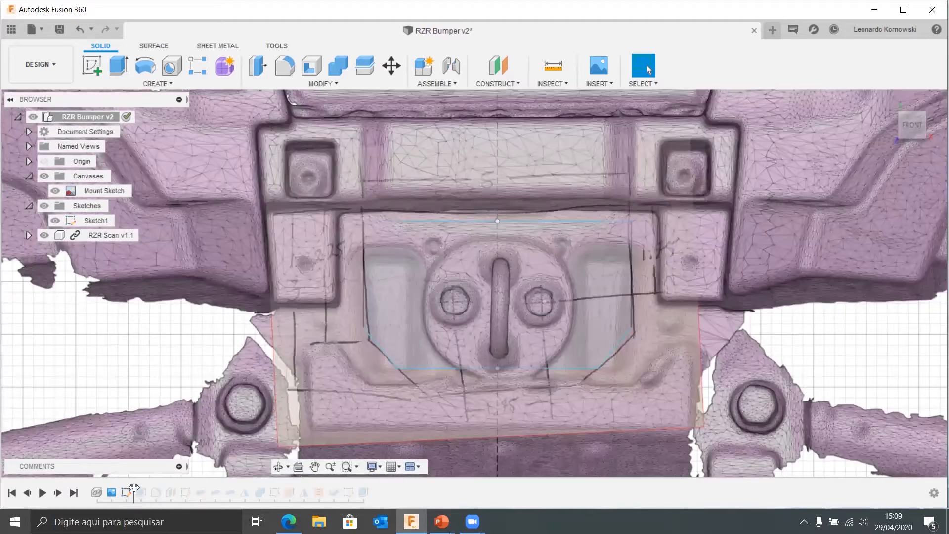
{"action": "left_click_drag", "start_coordinate": [134, 487], "coordinate": [148, 489]}
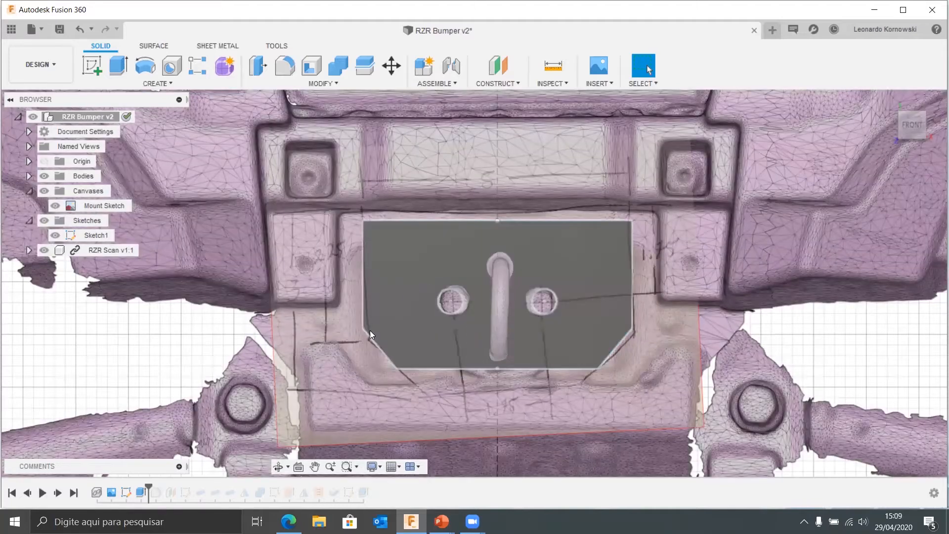
{"action": "middle_click_drag", "start_coordinate": [648, 290], "coordinate": [646, 385], "text": "shift"}
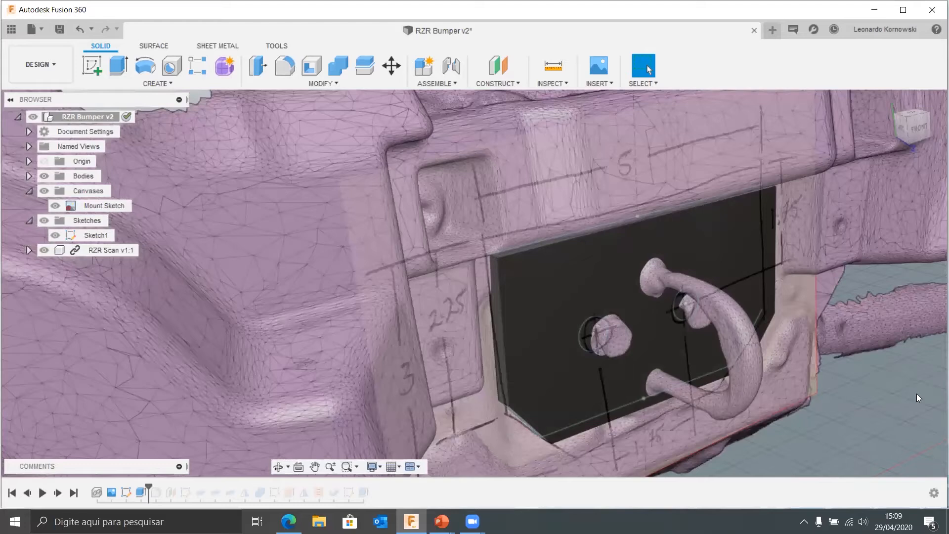
{"action": "middle_click_drag", "start_coordinate": [917, 394], "coordinate": [875, 381], "text": "shift"}
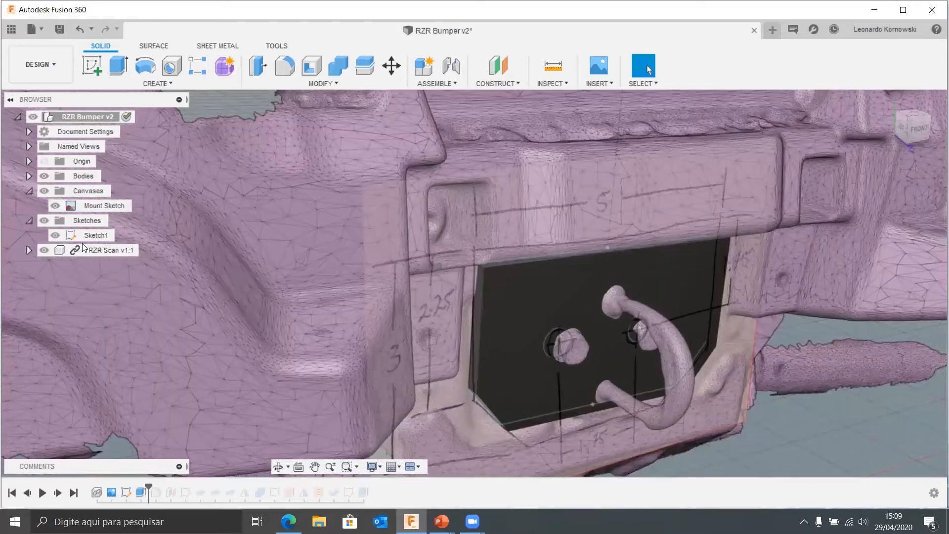
- Hide the Mount Sketch canvas and advance the history past the rounding of the mounting plate's corners
{"action": "left_click", "coordinate": [55, 205]}
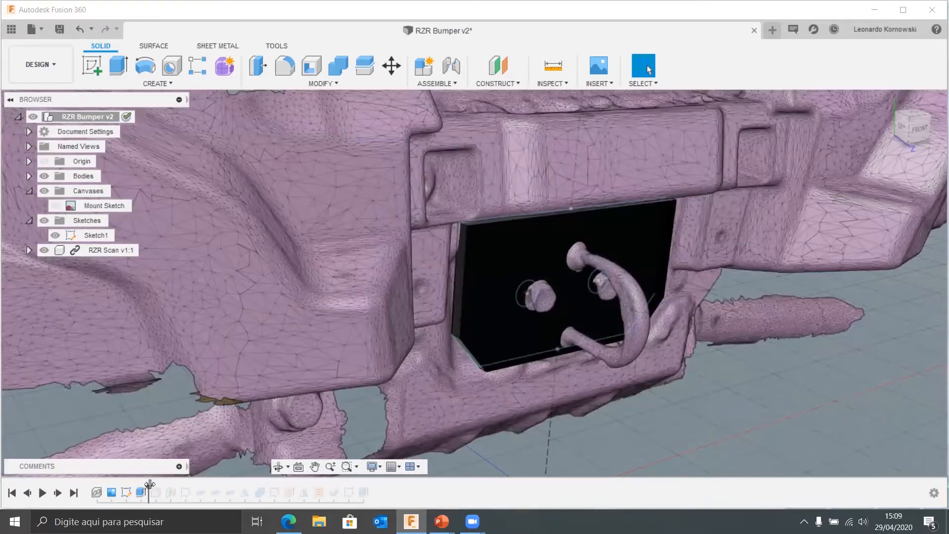
{"action": "left_click_drag", "start_coordinate": [149, 485], "coordinate": [163, 485]}
{"action": "mouse_move", "coordinate": [806, 360]}
{"action": "middle_mouse_down", "text": "shift"}
{"action": "mouse_move", "coordinate": [822, 360]}
{"action": "mouse_move", "coordinate": [783, 369]}
{"action": "mouse_move", "coordinate": [755, 398]}
{"action": "middle_mouse_up", "text": "shift"}
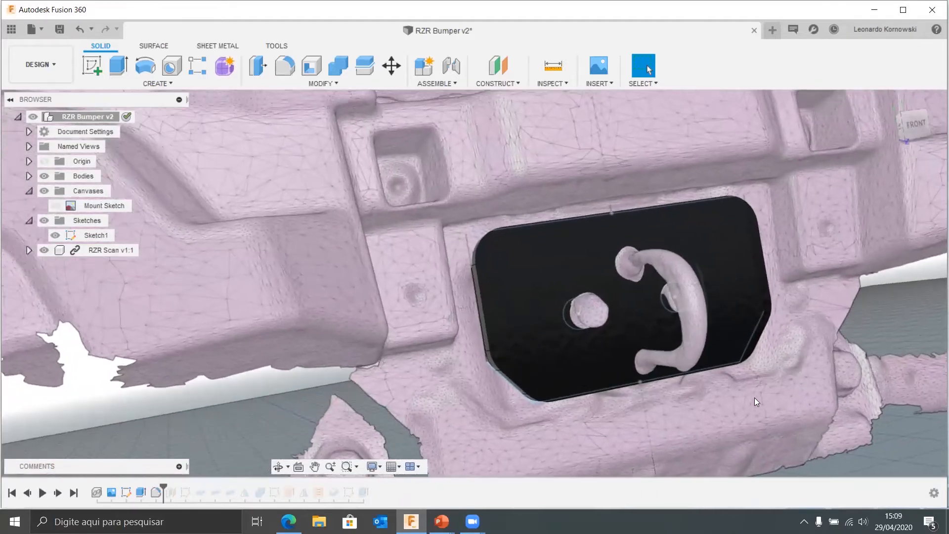
{"action": "scroll", "coordinate": [755, 397], "scroll_direction": "up", "scroll_amount": 2}
{"action": "middle_click_drag", "start_coordinate": [910, 329], "coordinate": [898, 310], "text": "shift"}
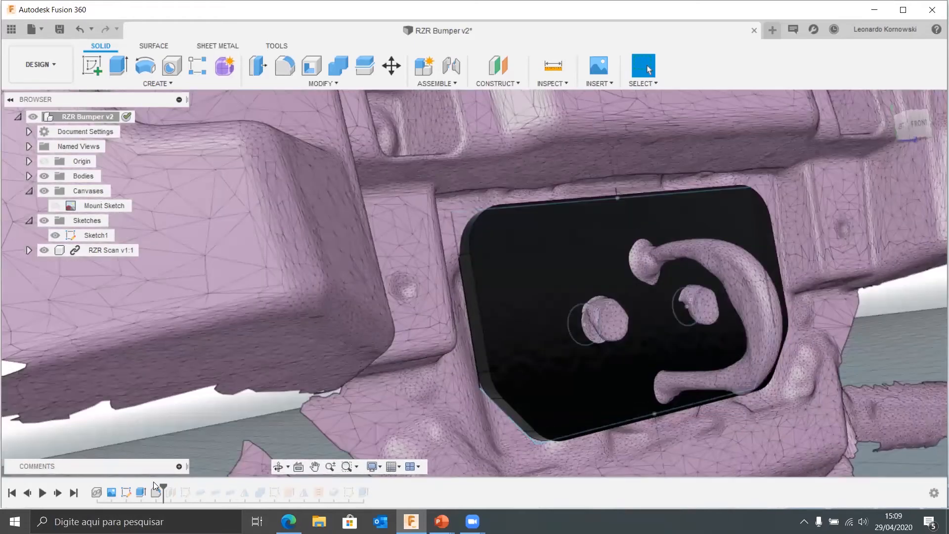
- Advance the history past the construction plane and Sketch2, and bring the bumper's tube paths into view
{"action": "left_click_drag", "start_coordinate": [159, 487], "coordinate": [193, 488]}
{"action": "middle_click_drag", "start_coordinate": [685, 396], "coordinate": [870, 179], "text": "shift"}
{"action": "scroll", "coordinate": [735, 329], "scroll_direction": "down", "scroll_amount": 3}
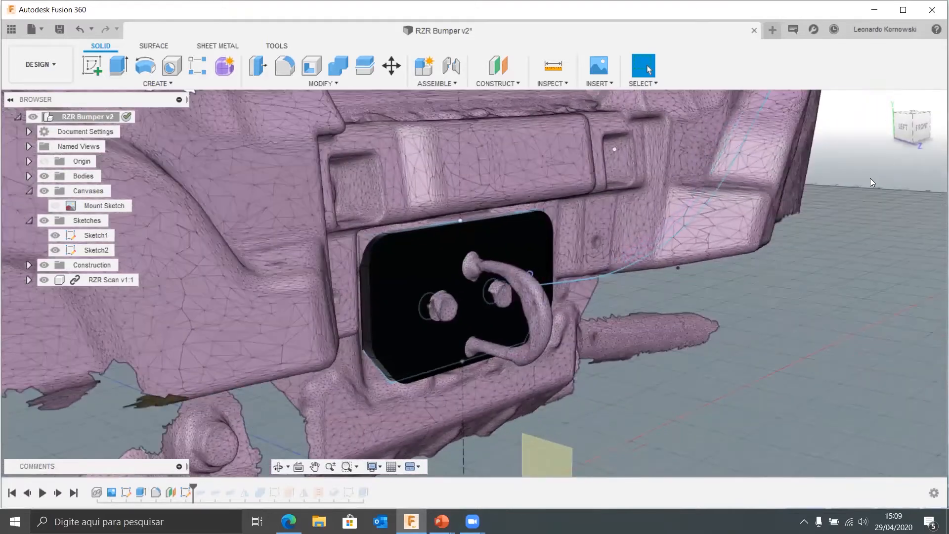
{"action": "left_click", "coordinate": [903, 130]}
{"action": "scroll", "coordinate": [776, 230], "scroll_direction": "down", "scroll_amount": 2}
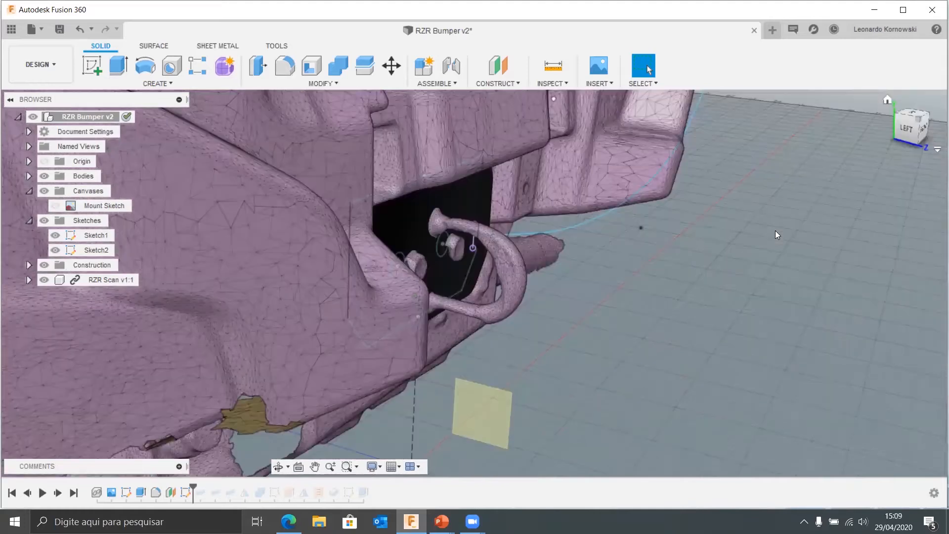
{"action": "middle_click_drag", "start_coordinate": [776, 230], "coordinate": [771, 233], "text": "shift"}
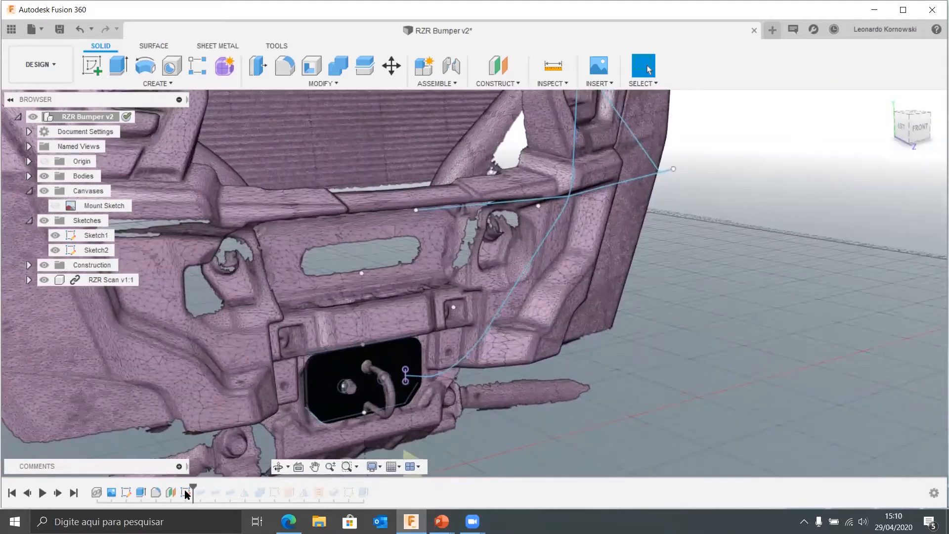
- Examine the tube paths of Sketch2 against the vehicle scan in the top and left views
{"action": "left_click", "coordinate": [186, 492]}
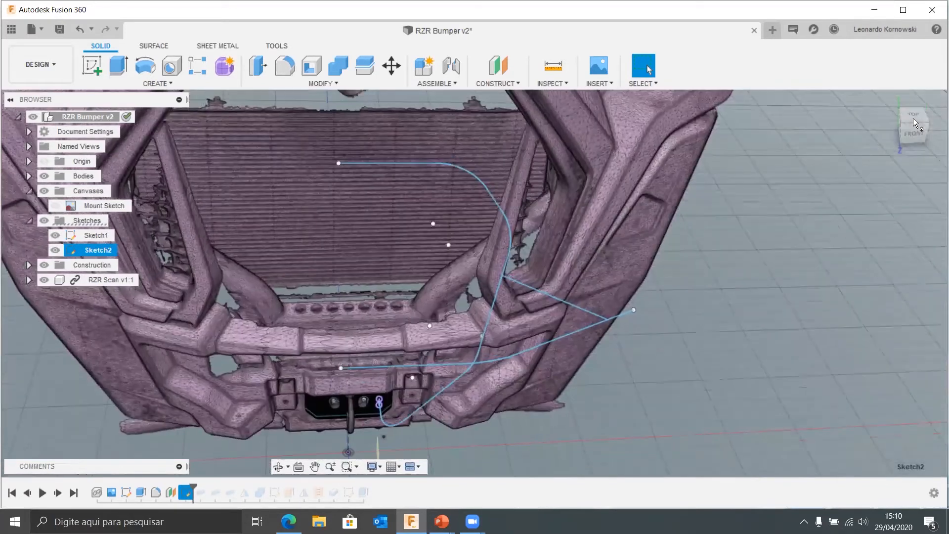
{"action": "left_click", "coordinate": [913, 120]}
{"action": "scroll", "coordinate": [712, 305], "scroll_direction": "up", "scroll_amount": 3}
{"action": "scroll", "coordinate": [584, 366], "scroll_direction": "down", "scroll_amount": 4}
{"action": "key", "text": "Escape"}
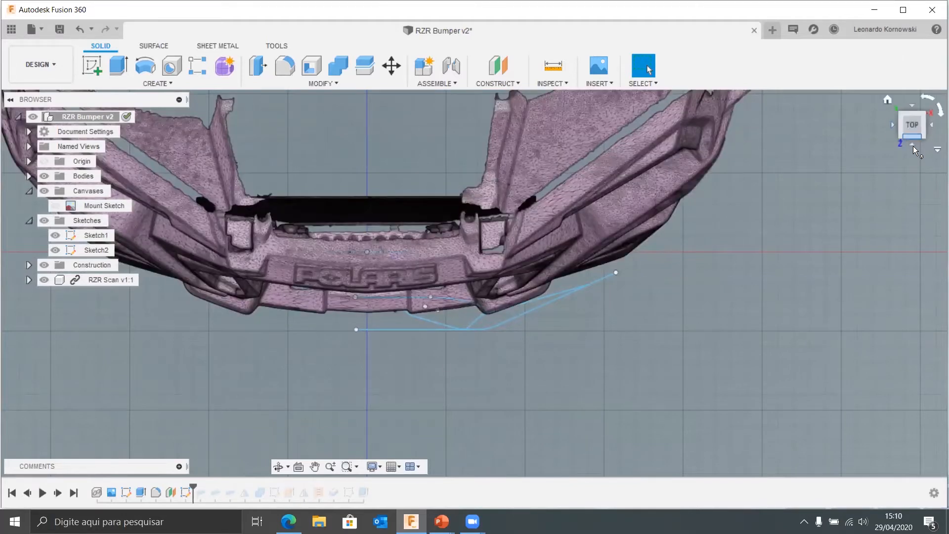
{"action": "left_click_drag", "start_coordinate": [913, 147], "coordinate": [891, 126]}
{"action": "left_click", "coordinate": [891, 125]}
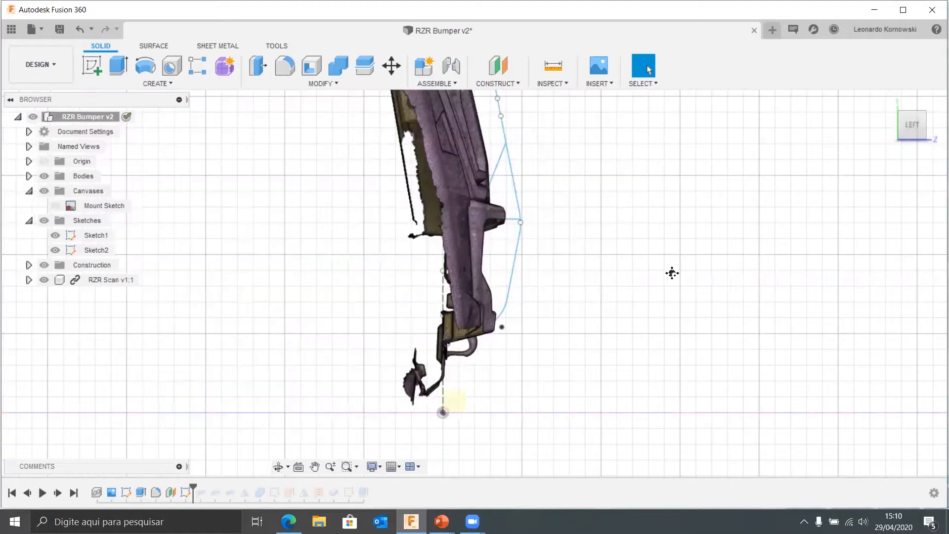
{"action": "middle_click_drag", "start_coordinate": [672, 273], "coordinate": [657, 397]}
- Advance the history through the three pipe features, their mirror and the combine that complete the tubular bumper frame
{"action": "middle_click_drag", "start_coordinate": [792, 212], "coordinate": [779, 217], "text": "shift"}
{"action": "left_click_drag", "start_coordinate": [193, 487], "coordinate": [232, 486]}
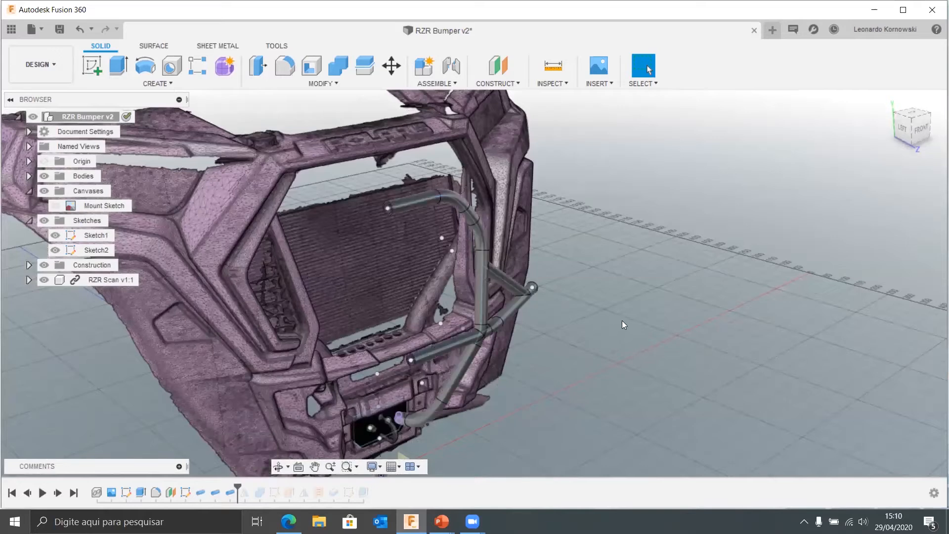
{"action": "middle_click_drag", "start_coordinate": [622, 320], "coordinate": [754, 314], "text": "shift"}
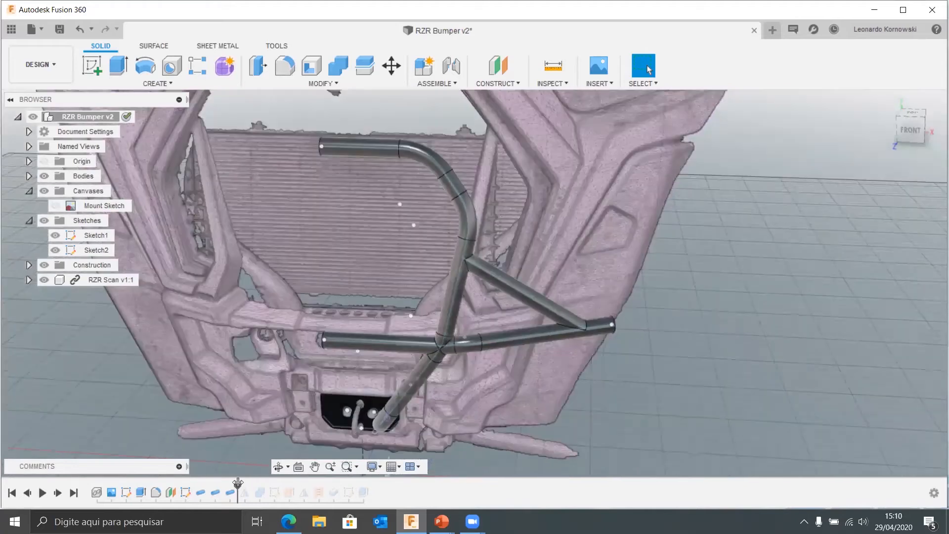
{"action": "left_click_drag", "start_coordinate": [238, 482], "coordinate": [252, 482]}
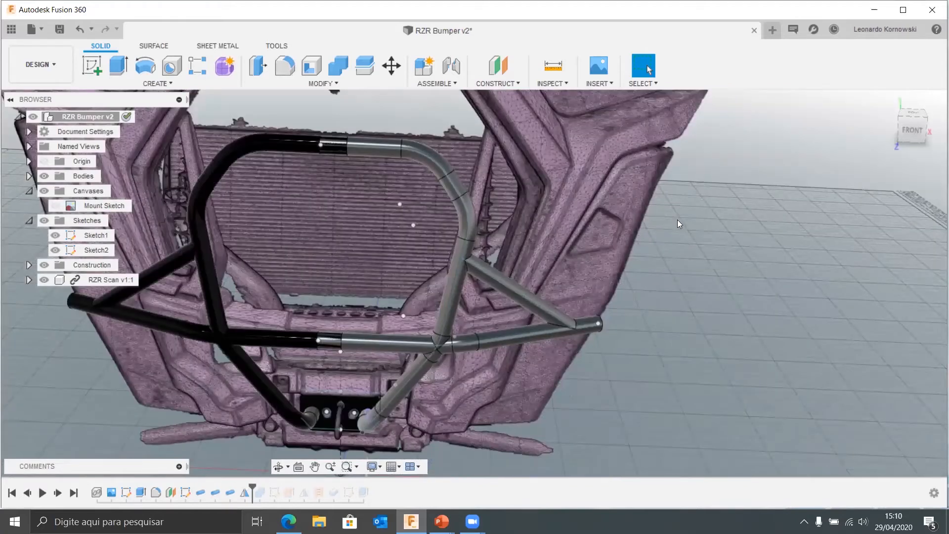
{"action": "middle_click_drag", "start_coordinate": [867, 216], "coordinate": [868, 216], "text": "shift"}
{"action": "left_click_drag", "start_coordinate": [252, 488], "coordinate": [268, 487]}
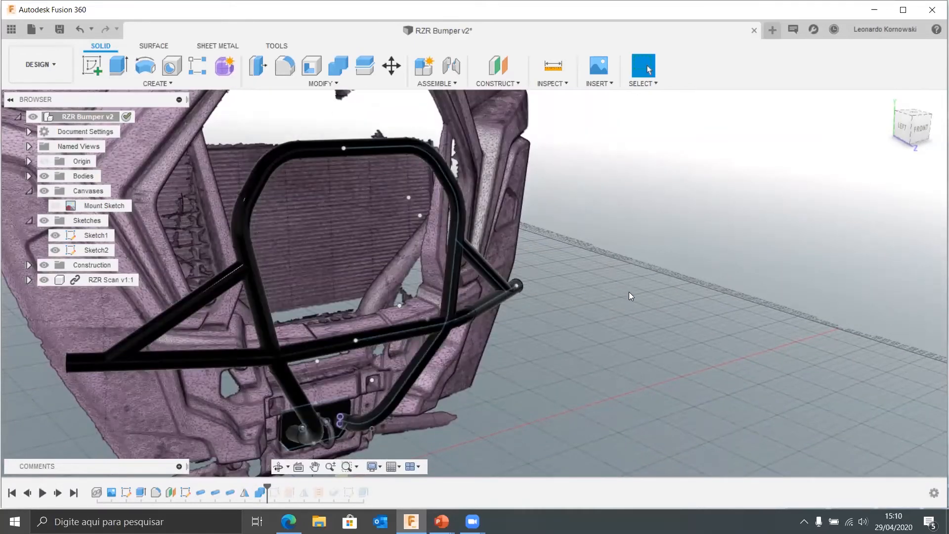
- Hide Sketch1 and Sketch2 so only the bumper frame and the scan are shown
{"action": "left_click", "coordinate": [55, 251]}
{"action": "left_click", "coordinate": [55, 235]}
{"action": "mouse_move", "coordinate": [584, 257]}
{"action": "middle_mouse_down", "text": "shift"}
{"action": "mouse_move", "coordinate": [625, 250]}
{"action": "mouse_move", "coordinate": [612, 274]}
{"action": "middle_mouse_up", "text": "shift"}
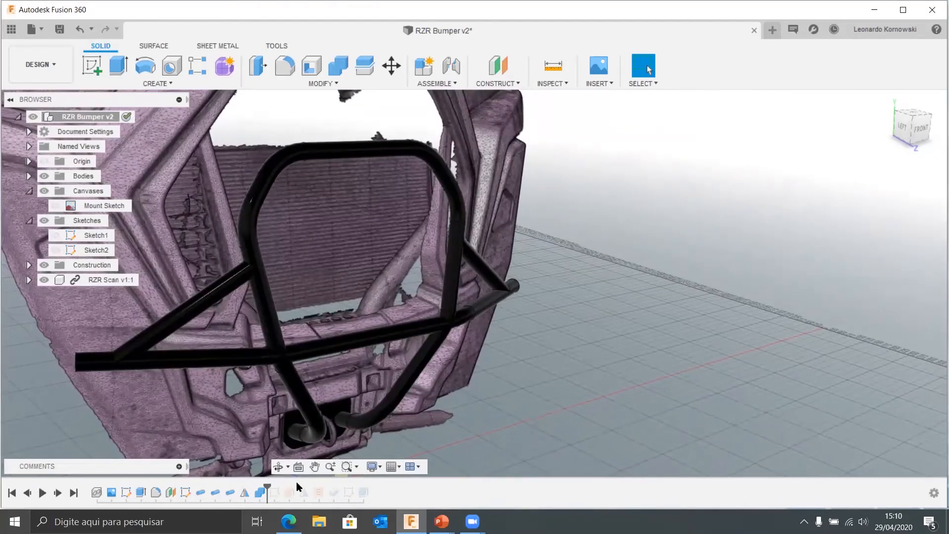
- Advance the history to its end, past the logo plate features, and hide Sketch3 and Sketch4
{"action": "left_click_drag", "start_coordinate": [268, 487], "coordinate": [371, 489]}
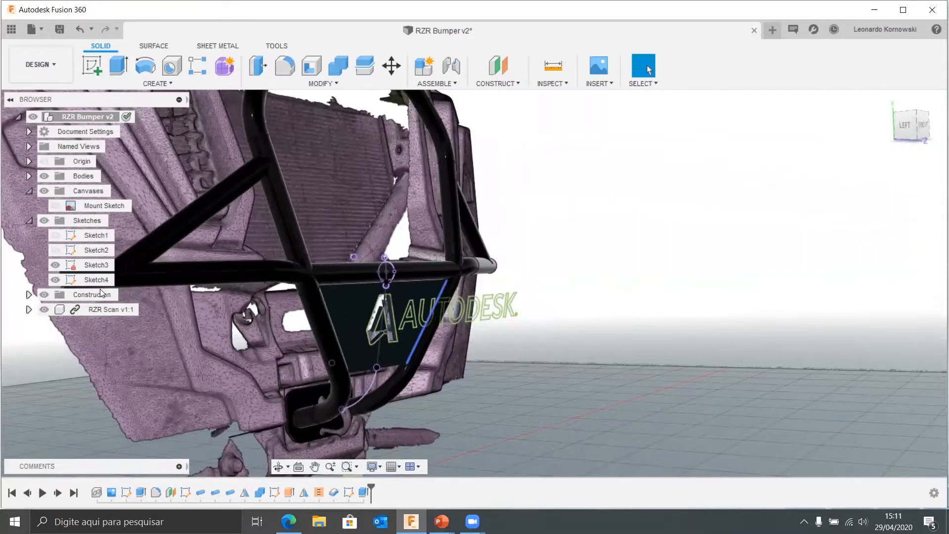
{"action": "left_click", "coordinate": [55, 265]}
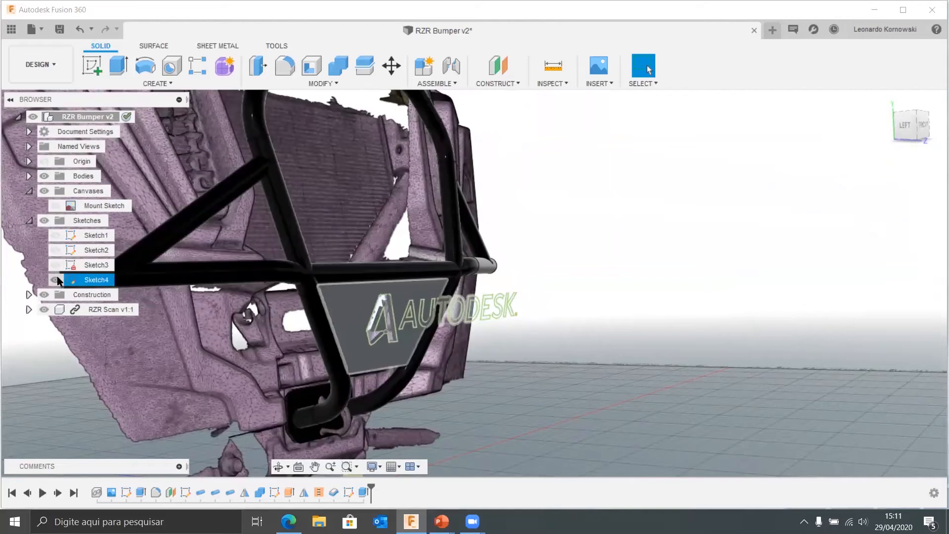
{"action": "left_click", "coordinate": [55, 280]}
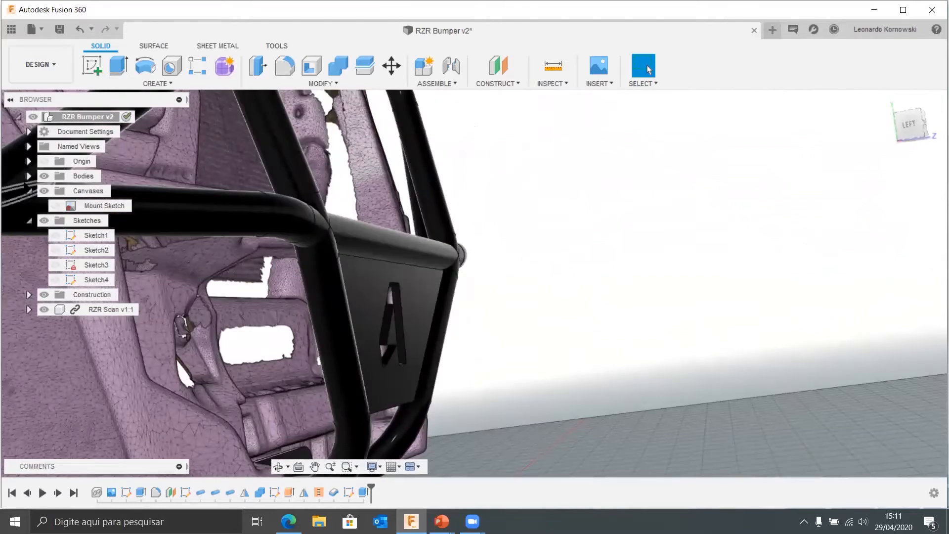
- Temporarily hide Body1 and Body3 to examine the logo plate against the scan, and show both bodies again
{"action": "left_click", "coordinate": [29, 176]}
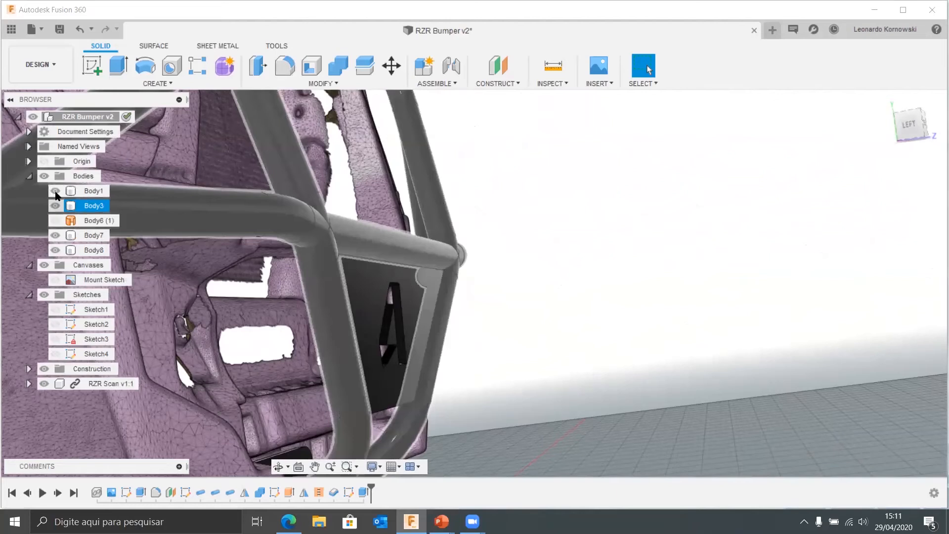
{"action": "left_click", "coordinate": [54, 191]}
{"action": "left_click", "coordinate": [52, 206]}
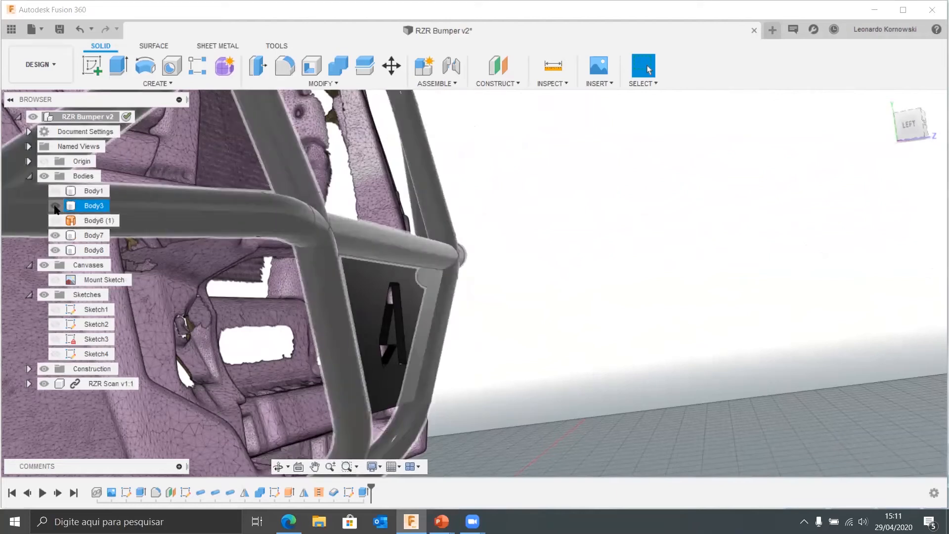
{"action": "middle_click_drag", "start_coordinate": [542, 264], "coordinate": [269, 286], "text": "shift"}
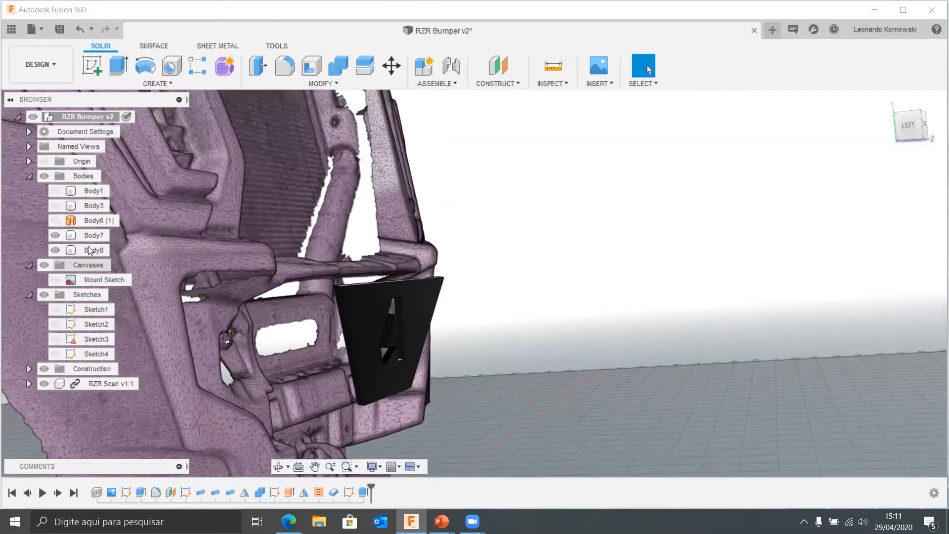
{"action": "left_click", "coordinate": [54, 205]}
{"action": "left_click", "coordinate": [55, 191]}
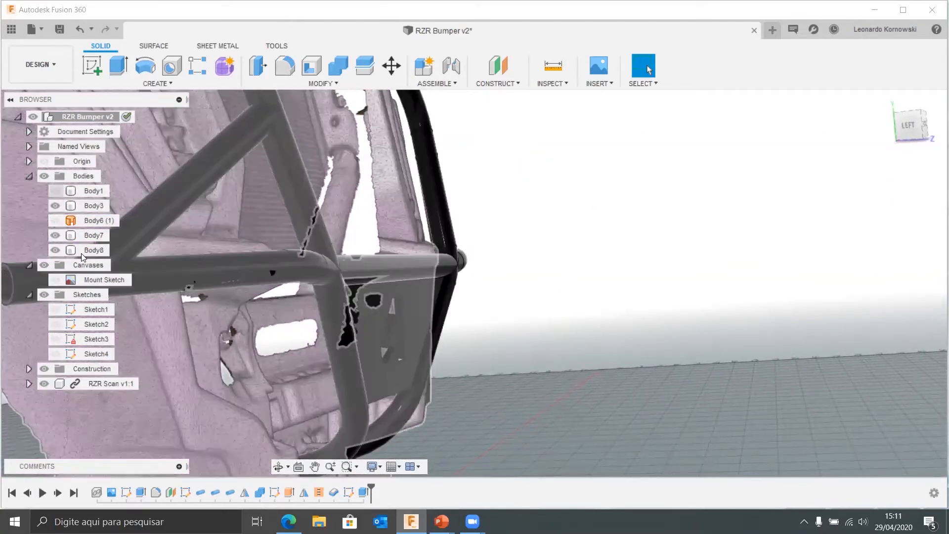
- Hide the RZR Scan component and examine the finished tubular bumper on its own from several sides
{"action": "left_click", "coordinate": [211, 390]}
{"action": "left_click", "coordinate": [44, 383]}
{"action": "scroll", "coordinate": [613, 283], "scroll_direction": "down", "scroll_amount": 3}
{"action": "middle_click_drag", "start_coordinate": [613, 283], "coordinate": [653, 267], "text": "shift"}
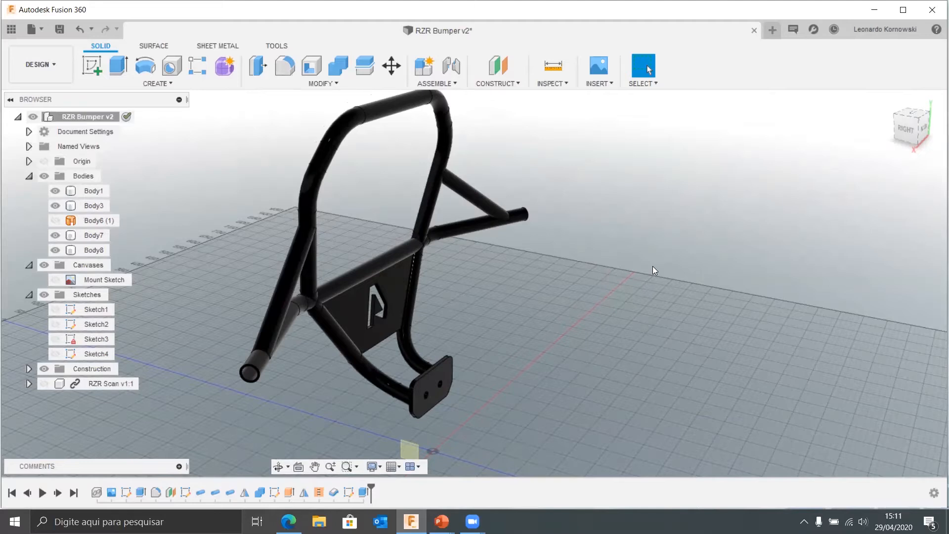
{"action": "middle_click_drag", "start_coordinate": [653, 270], "coordinate": [795, 168], "text": "shift"}
- Close the RZR Bumper design without saving and open the Reversa design from the Webinar folder
{"action": "left_click", "coordinate": [754, 31]}
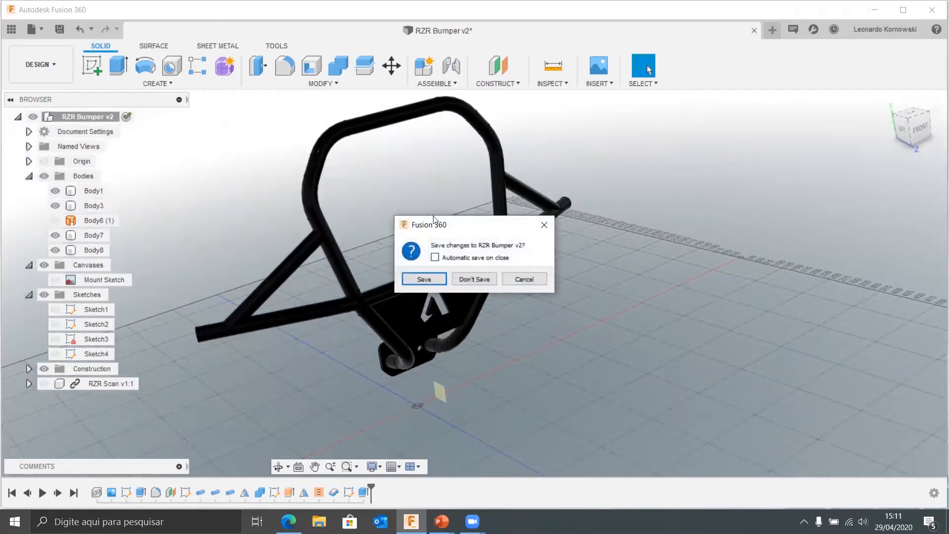
{"action": "left_click", "coordinate": [471, 279]}
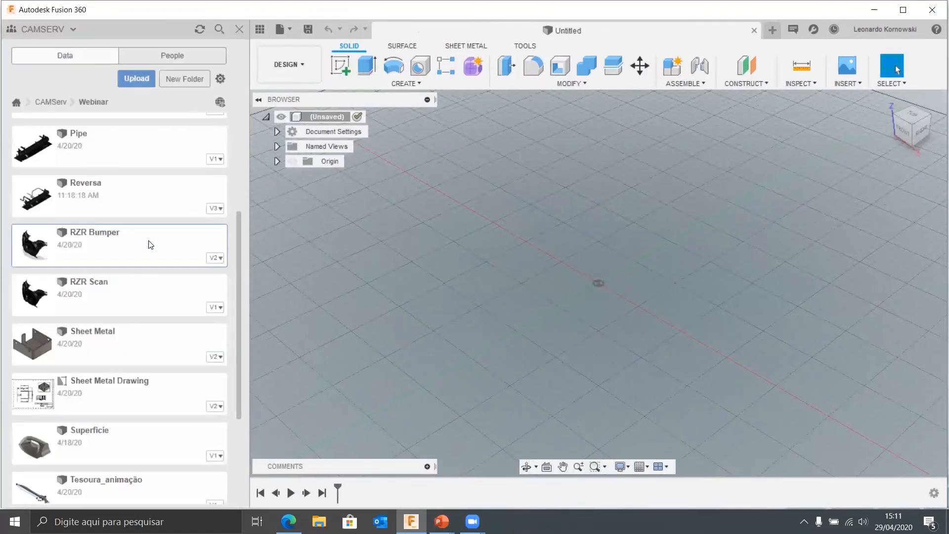
{"action": "double_click", "coordinate": [153, 199]}
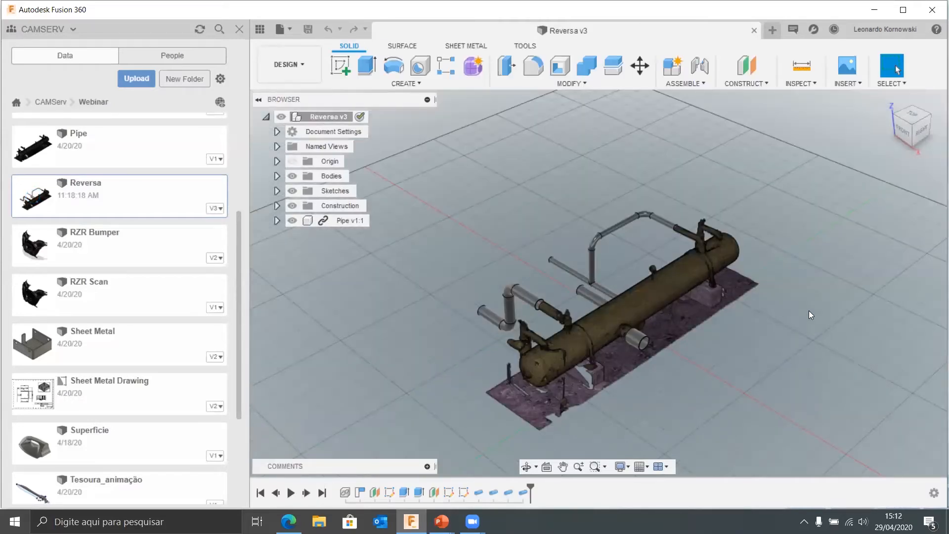
{"action": "left_click", "coordinate": [260, 29]}
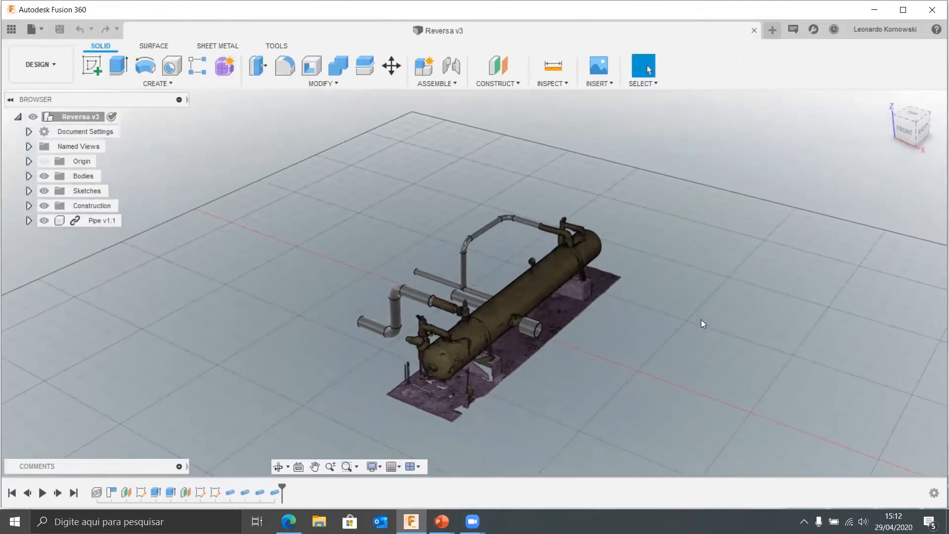
- Measure the distance between the open ends of the thin lower pipe and the large bent pipe
{"action": "scroll", "coordinate": [701, 321], "scroll_direction": "up", "scroll_amount": 5}
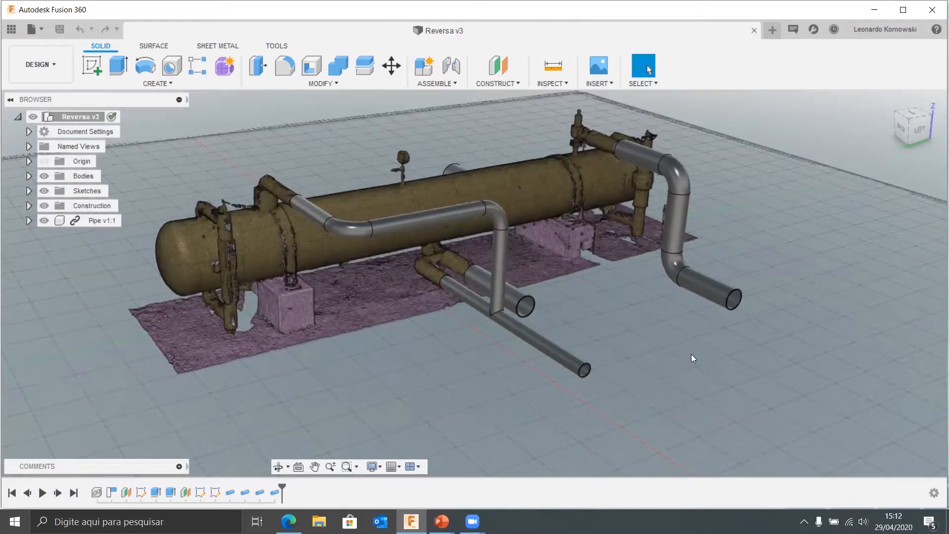
{"action": "key", "text": "i"}
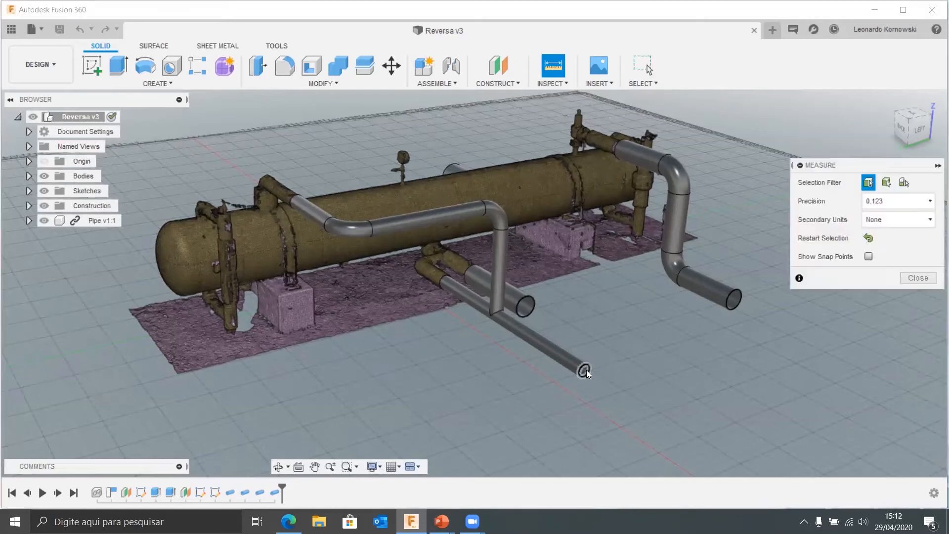
{"action": "left_click", "coordinate": [586, 370]}
{"action": "left_click", "coordinate": [731, 300]}
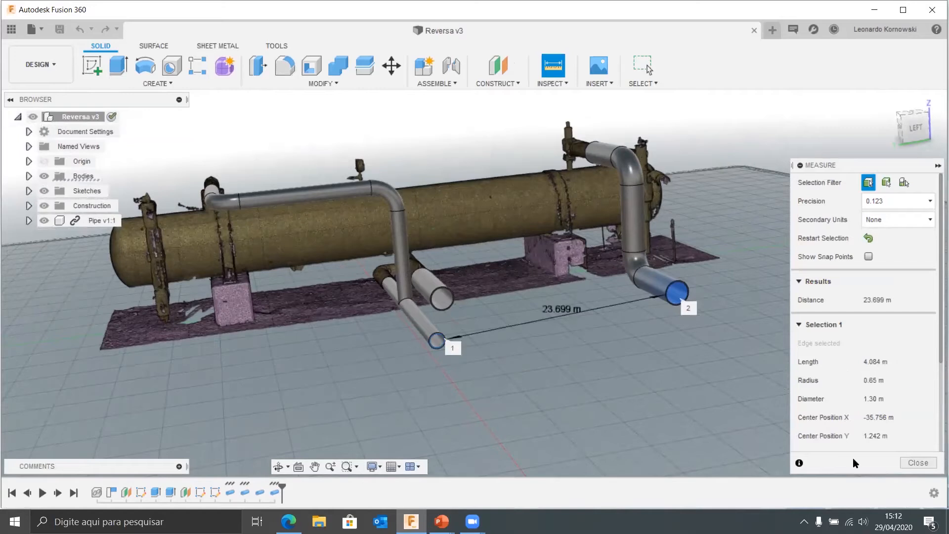
{"action": "scroll", "coordinate": [853, 458], "scroll_direction": "down", "scroll_amount": 3}
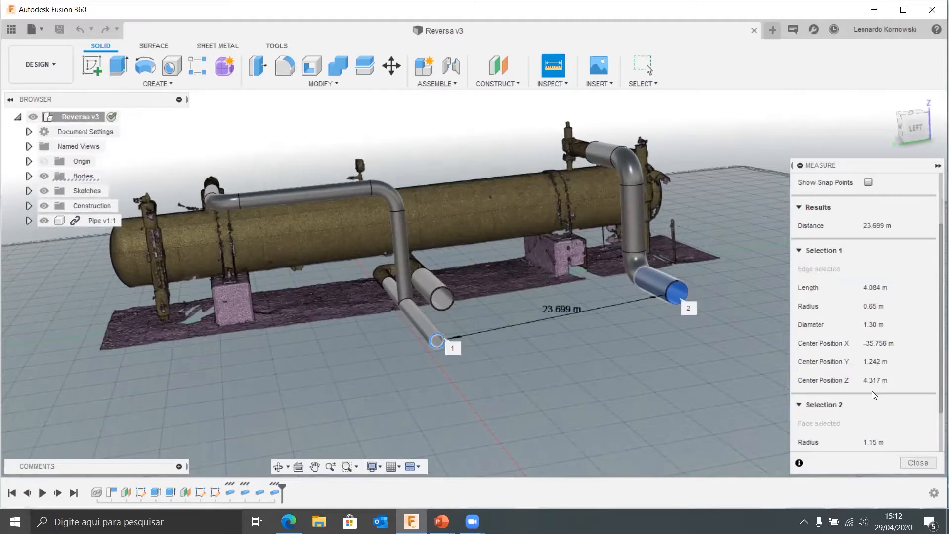
{"action": "left_click", "coordinate": [640, 462]}
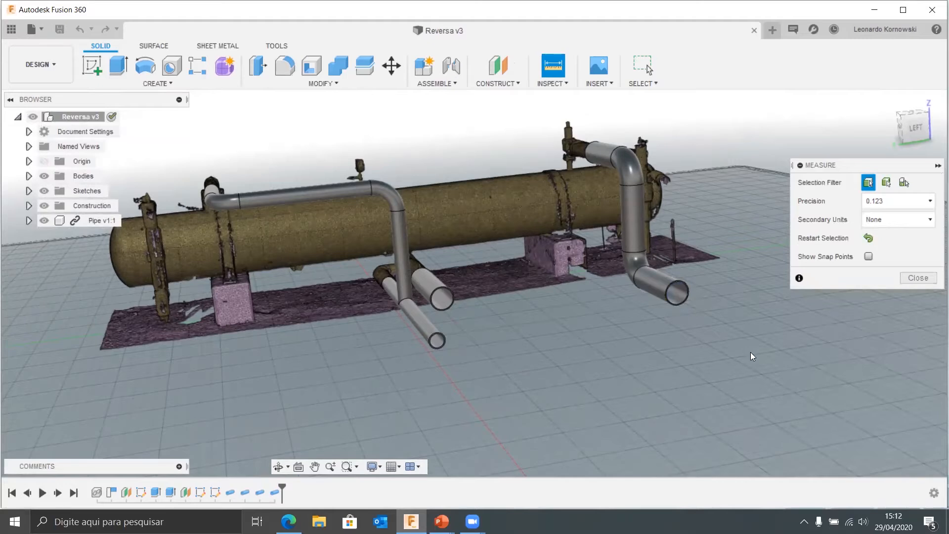
{"action": "left_click", "coordinate": [919, 278]}
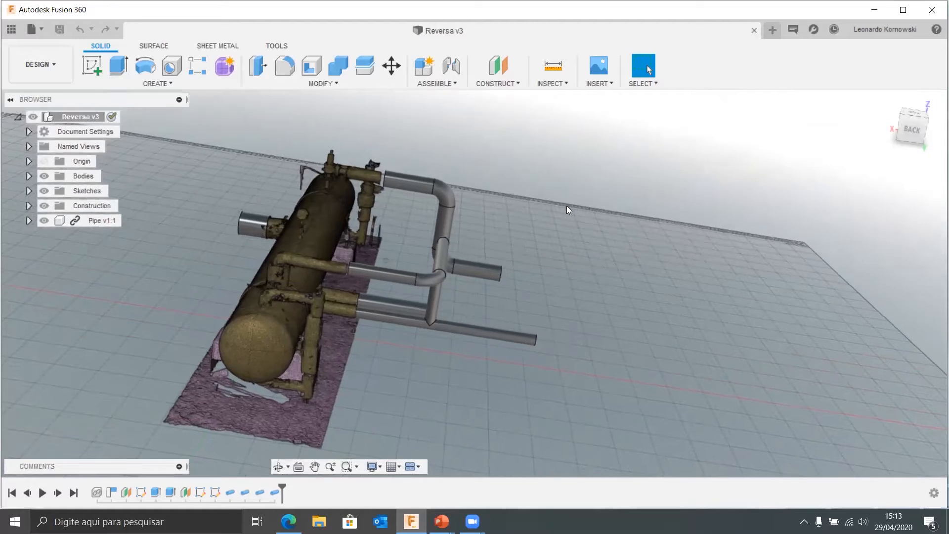
- Close the Reversa design and open the Sheet Metal design from the Webinar folder
{"action": "left_click", "coordinate": [754, 30]}
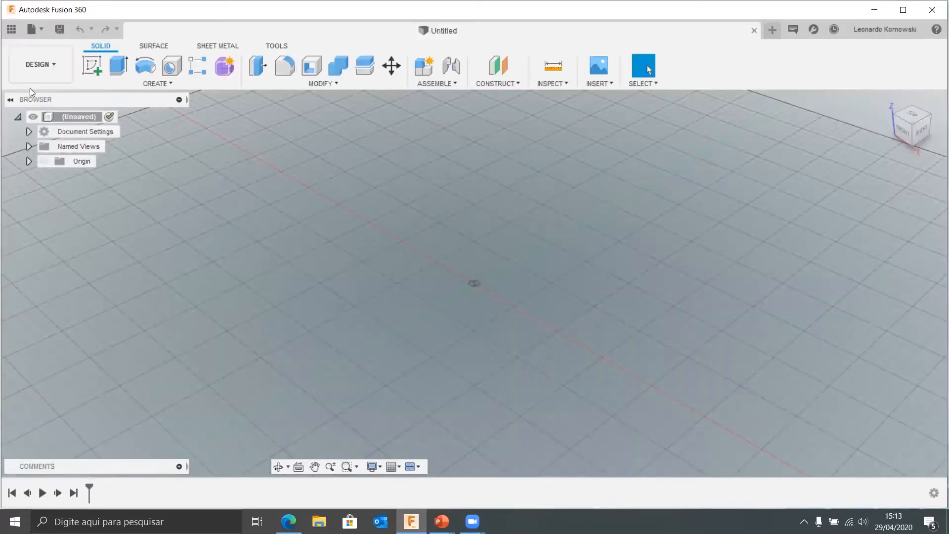
{"action": "left_click", "coordinate": [11, 30]}
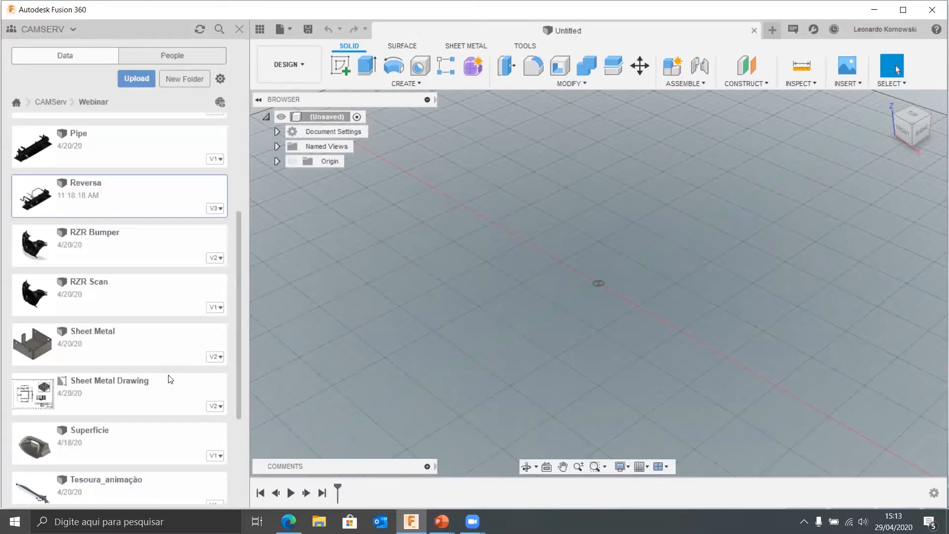
{"action": "double_click", "coordinate": [150, 352]}
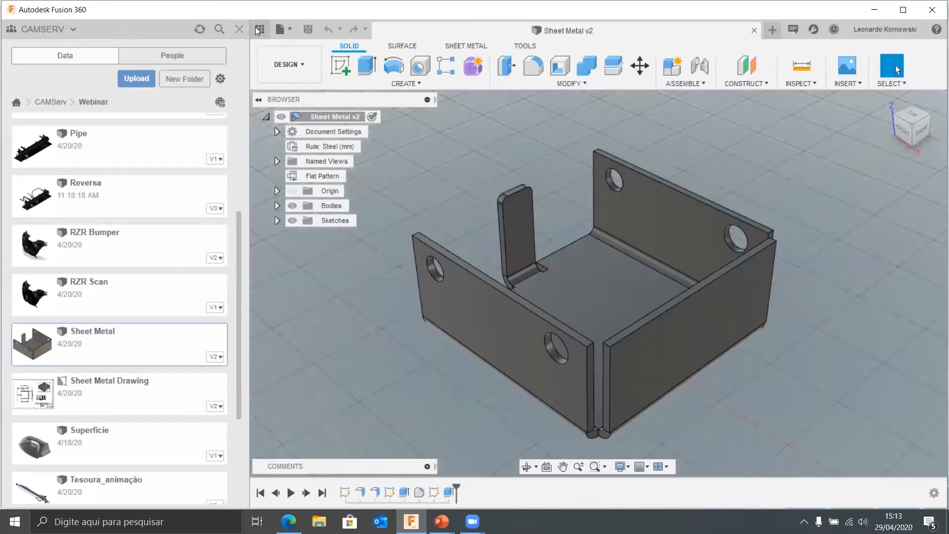
{"action": "left_click", "coordinate": [240, 28]}
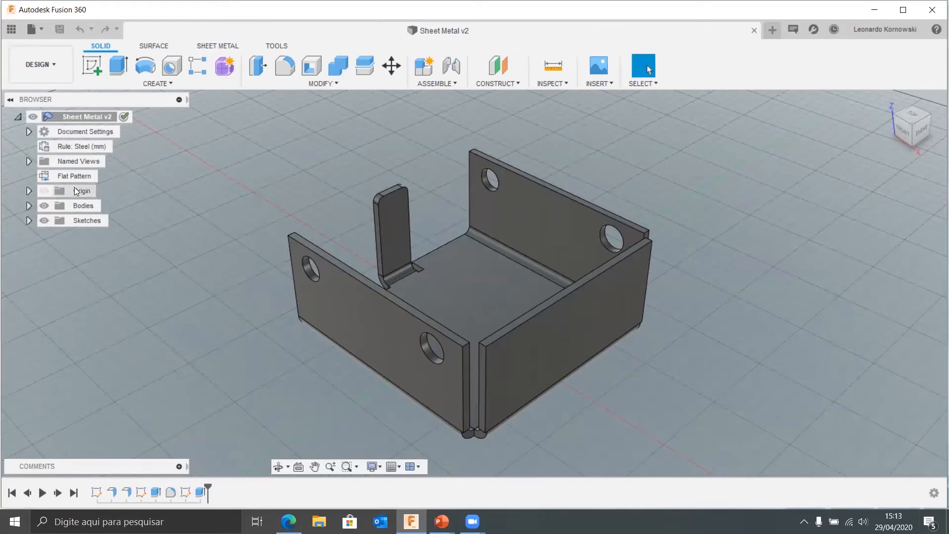
- Roll the Sheet Metal history back to just after its first sketch and show Sketch1
{"action": "left_click_drag", "start_coordinate": [205, 488], "coordinate": [108, 487]}
{"action": "left_click_drag", "start_coordinate": [104, 487], "coordinate": [104, 487]}
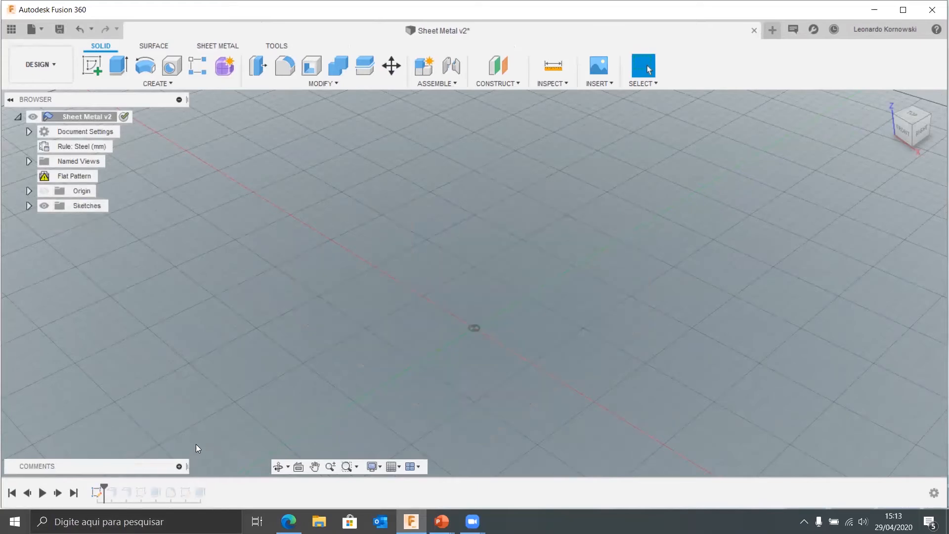
{"action": "left_click", "coordinate": [27, 191]}
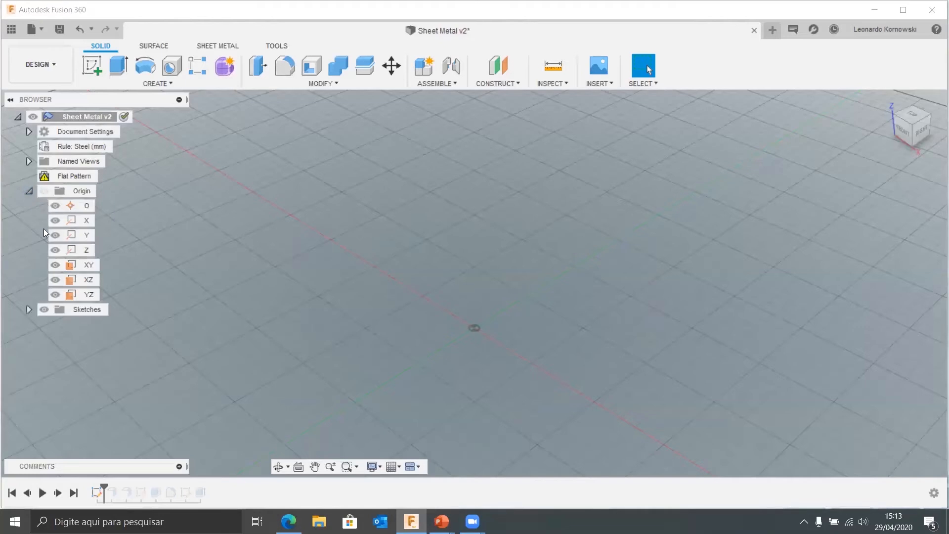
{"action": "left_click", "coordinate": [28, 310]}
{"action": "left_click", "coordinate": [56, 326]}
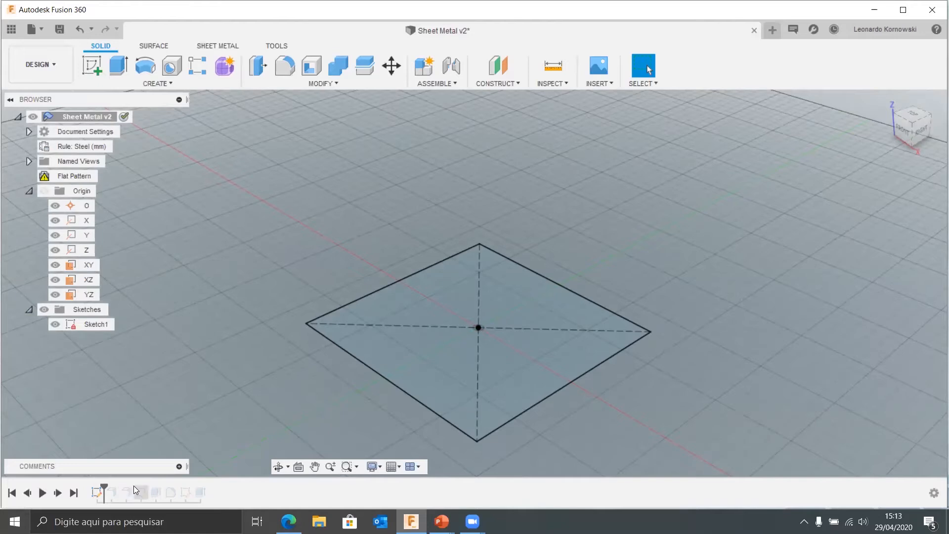
- Advance the history through the two flange features and on to its end, past the holes and rounded tab corners
{"action": "left_click_drag", "start_coordinate": [104, 486], "coordinate": [134, 486]}
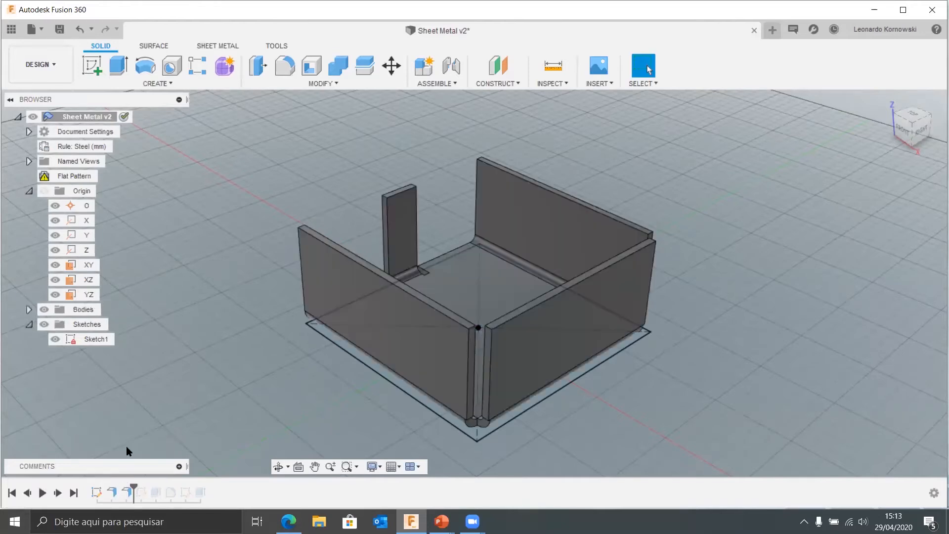
{"action": "scroll", "coordinate": [419, 280], "scroll_direction": "up", "scroll_amount": 3}
{"action": "middle_click_drag", "start_coordinate": [384, 204], "coordinate": [435, 370], "text": "shift"}
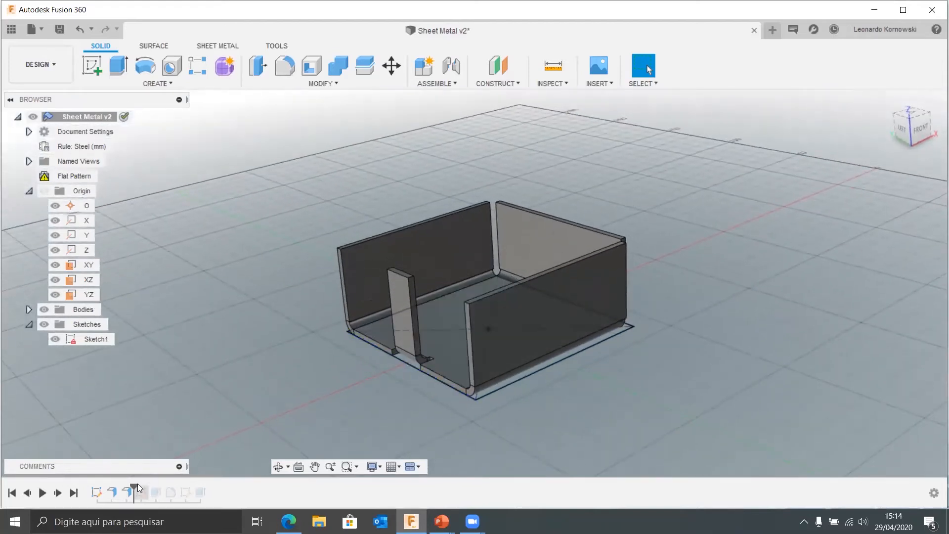
{"action": "left_click_drag", "start_coordinate": [139, 489], "coordinate": [208, 490]}
{"action": "mouse_move", "coordinate": [751, 280]}
{"action": "middle_mouse_down", "text": "shift"}
{"action": "mouse_move", "coordinate": [709, 295]}
{"action": "mouse_move", "coordinate": [747, 280]}
{"action": "middle_mouse_up", "text": "shift"}
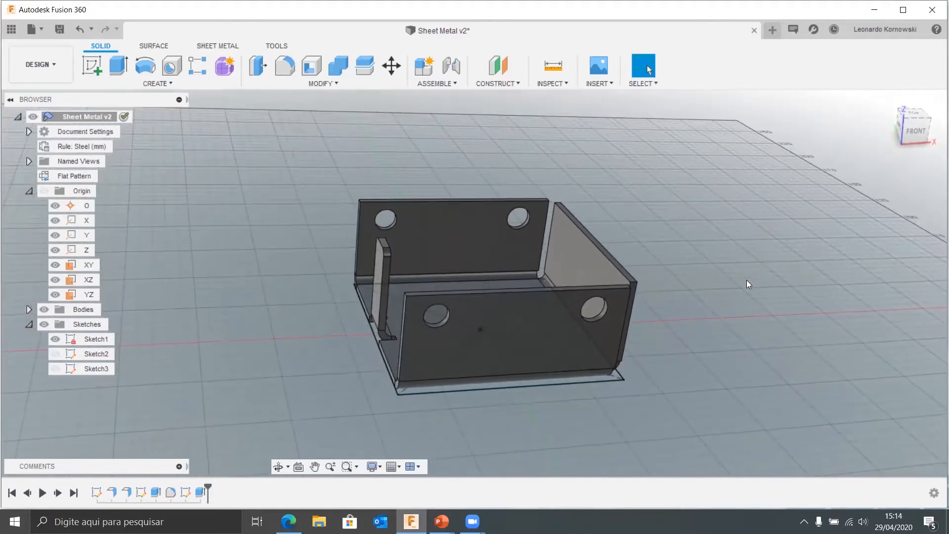
- Open the part's flat pattern to examine the unfolded sheet and its bend lines, and return to the folded model
{"action": "left_click", "coordinate": [99, 179]}
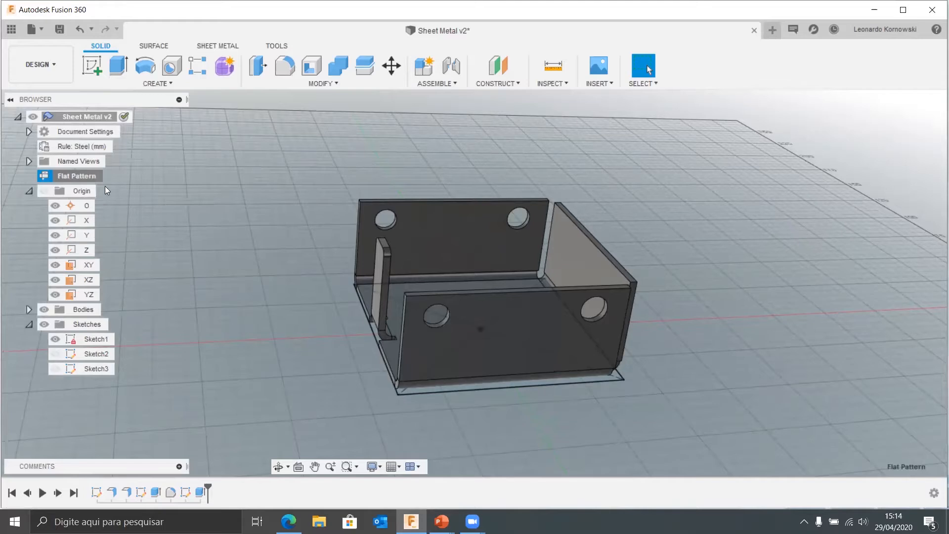
{"action": "double_click", "coordinate": [87, 176]}
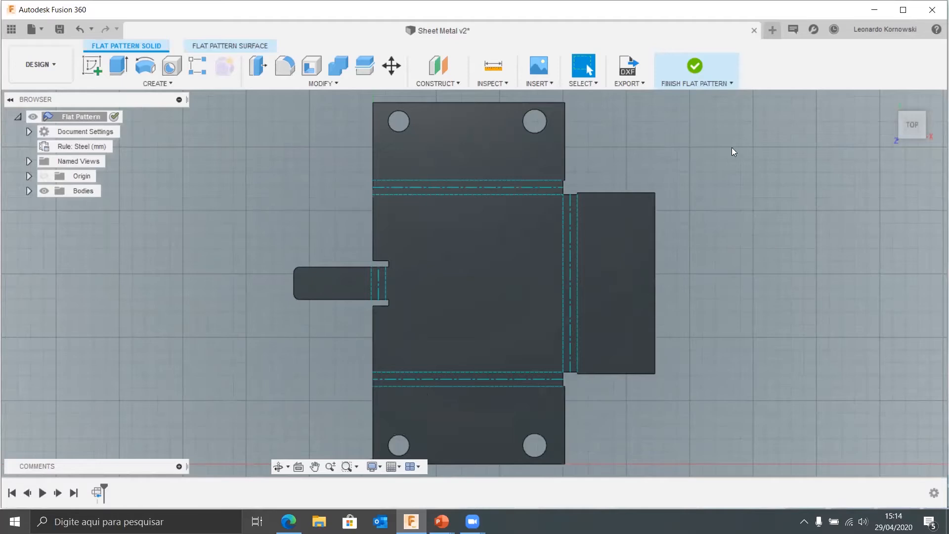
{"action": "left_click", "coordinate": [711, 72]}
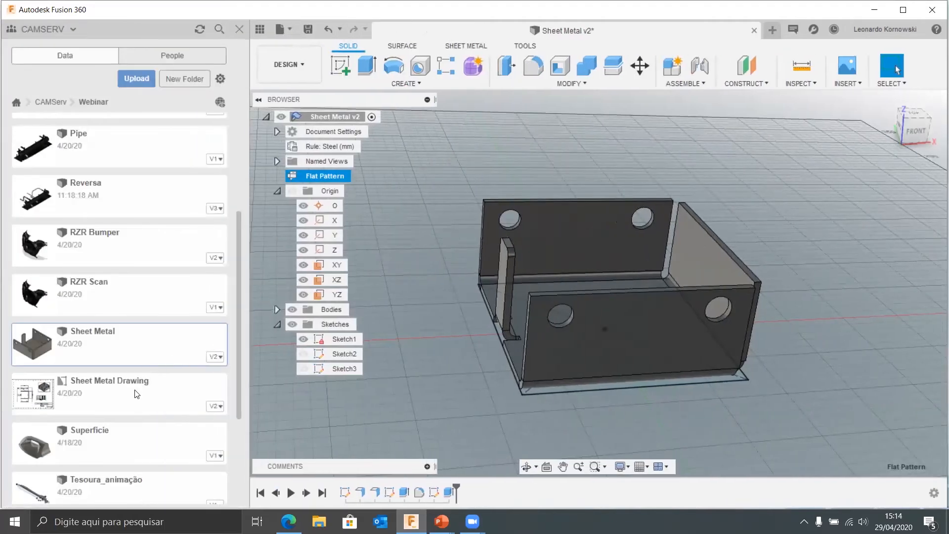
- Open Sheet Metal Drawing from the Webinar folder and examine its dimensioned flat pattern, isometric view, bend table and title block
{"action": "double_click", "coordinate": [153, 379]}
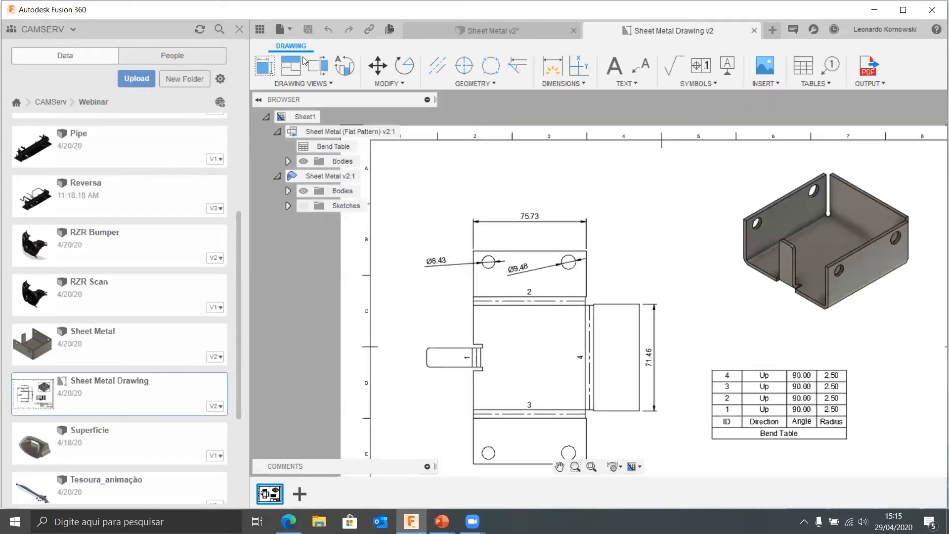
{"action": "left_click", "coordinate": [255, 30]}
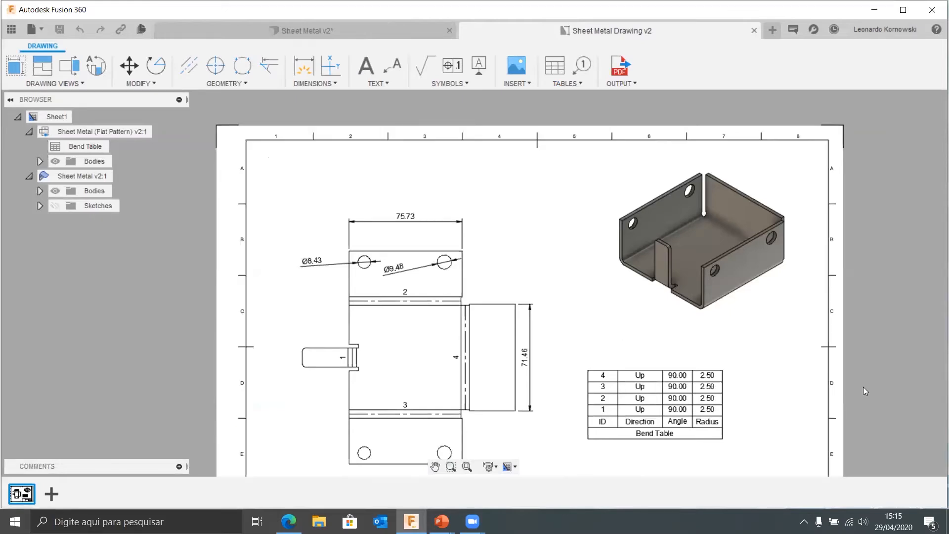
{"action": "middle_click_drag", "start_coordinate": [858, 382], "coordinate": [799, 319]}
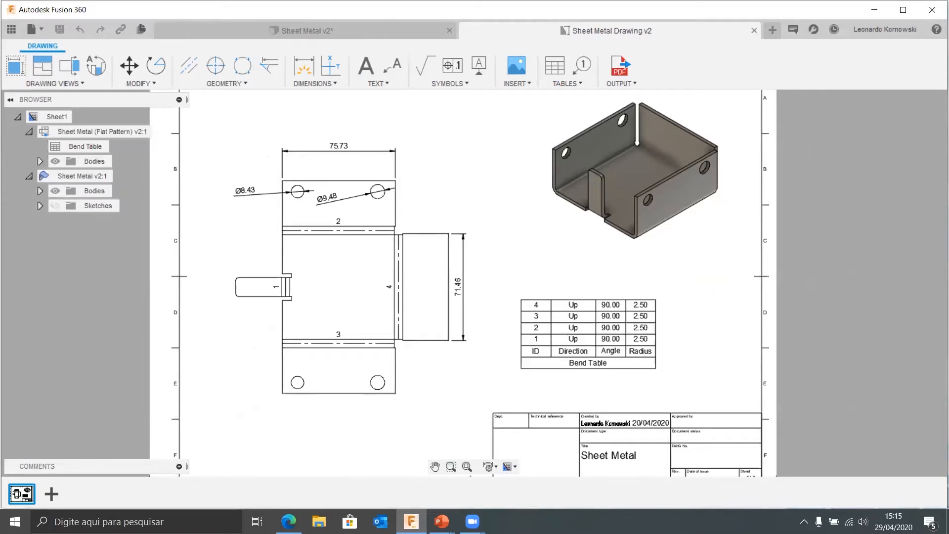
{"action": "middle_click", "coordinate": [696, 336]}
{"action": "middle_click", "coordinate": [697, 336]}
- Return to the Sheet Metal design and examine its Steel (mm) rule and the library's sheet metal rules, without switching the rule
{"action": "left_click", "coordinate": [384, 29]}
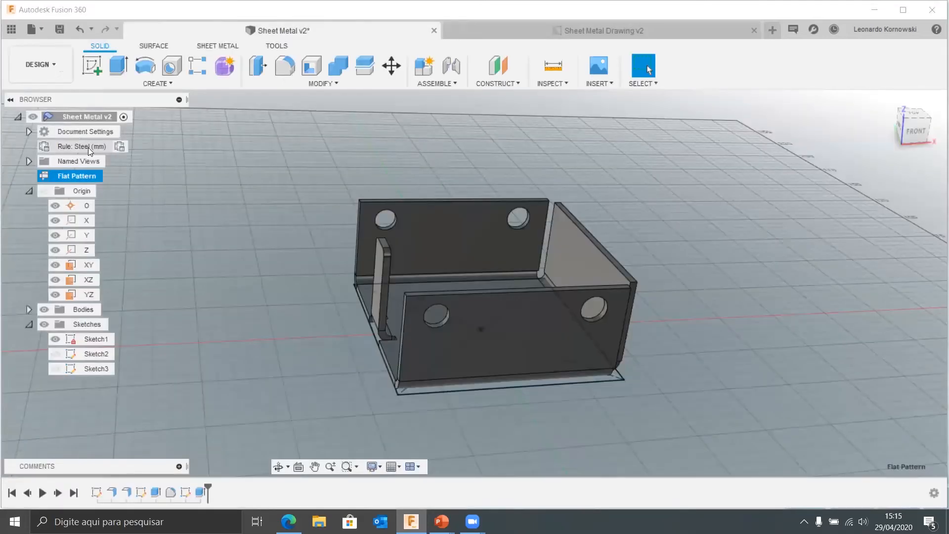
{"action": "left_click", "coordinate": [111, 148]}
{"action": "left_click", "coordinate": [123, 148]}
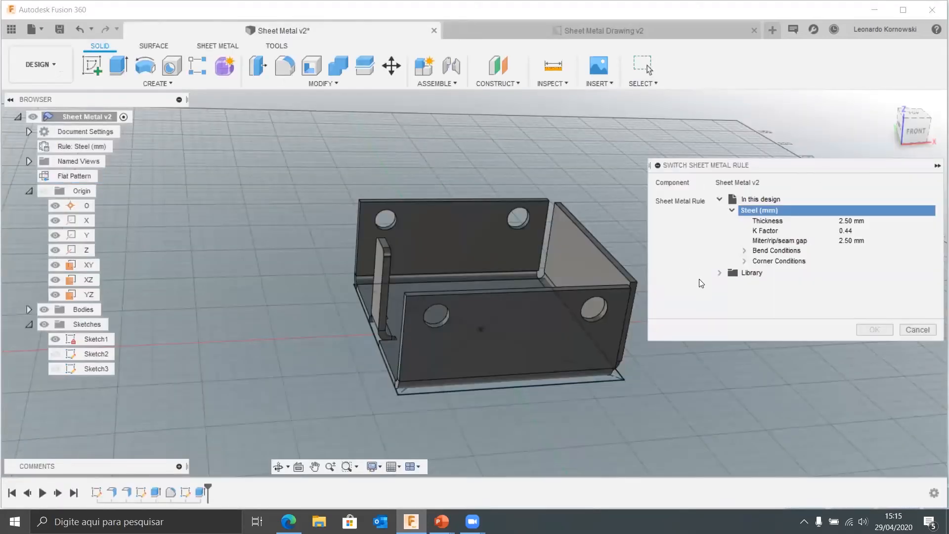
{"action": "left_click", "coordinate": [722, 273]}
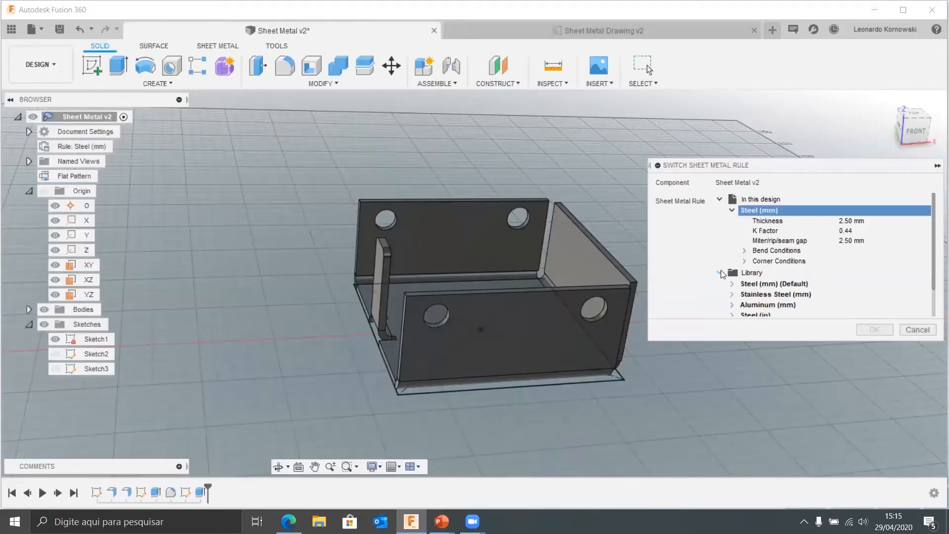
{"action": "scroll", "coordinate": [795, 265], "scroll_direction": "down", "scroll_amount": 2}
{"action": "left_click", "coordinate": [733, 252]}
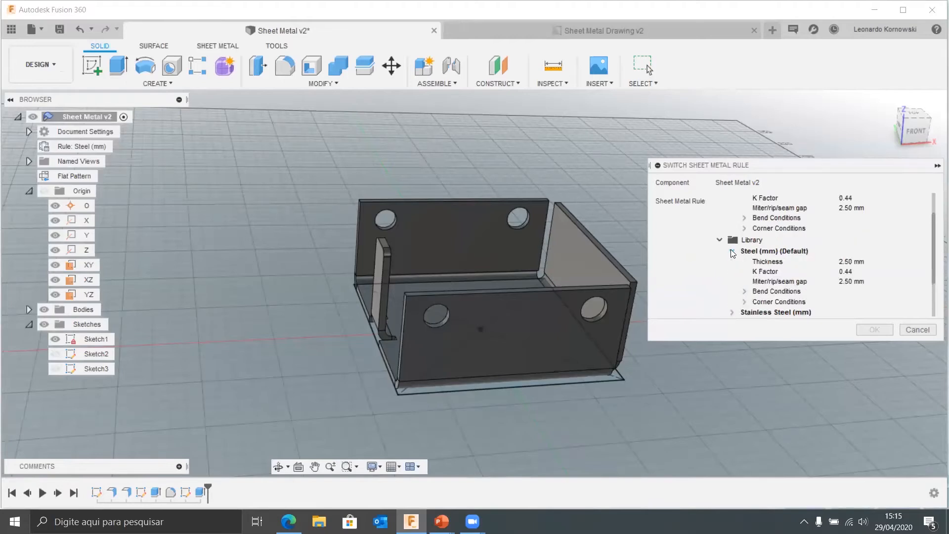
{"action": "left_click", "coordinate": [733, 252]}
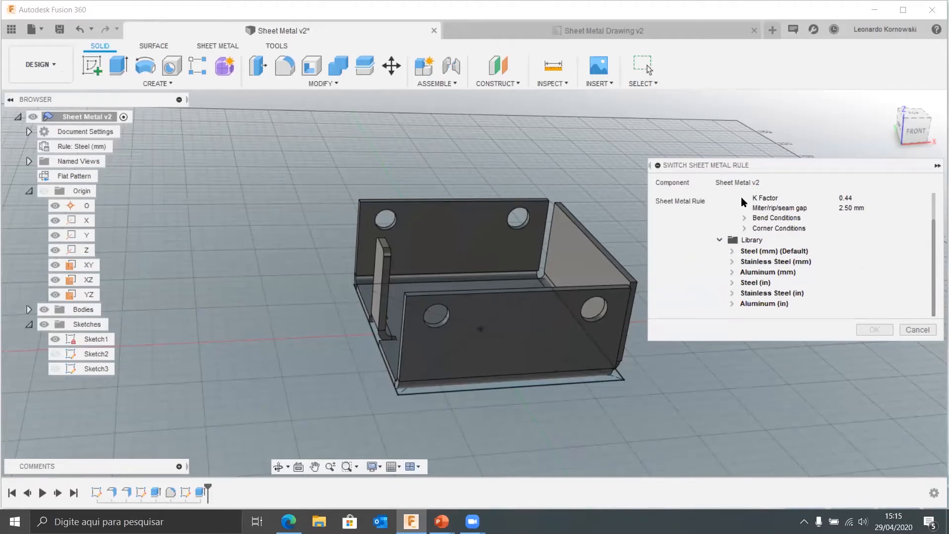
{"action": "left_click", "coordinate": [917, 330]}
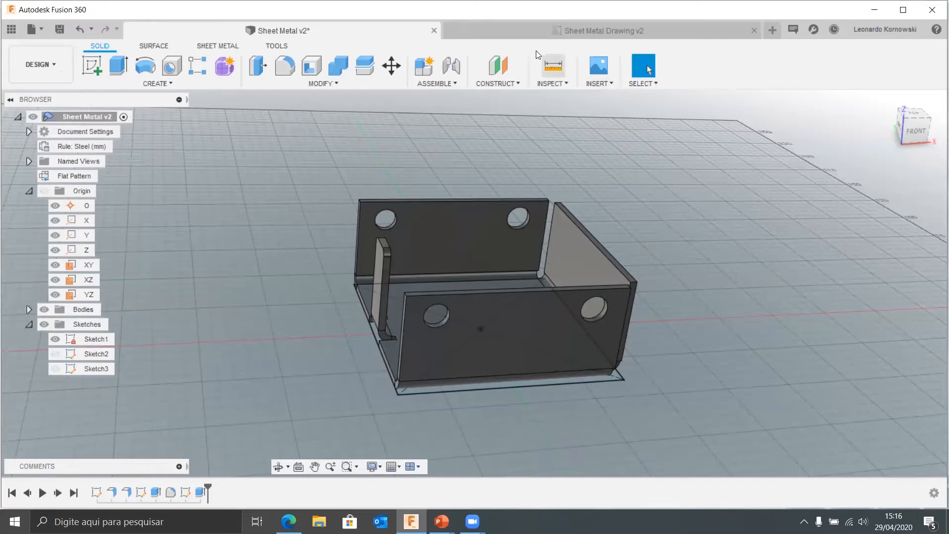
- Close the Sheet Metal design without saving its changes, and close the Sheet Metal Drawing
{"action": "left_click", "coordinate": [435, 31]}
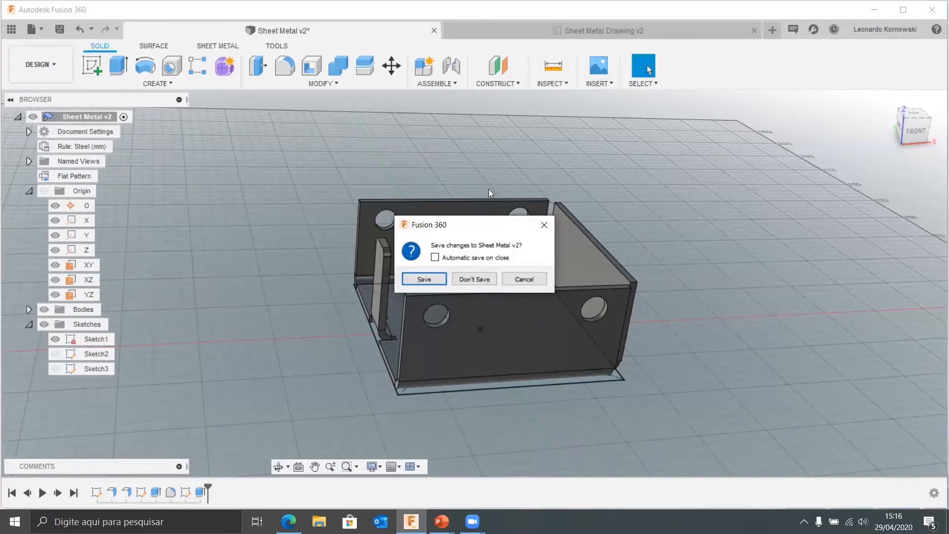
{"action": "left_click", "coordinate": [475, 279]}
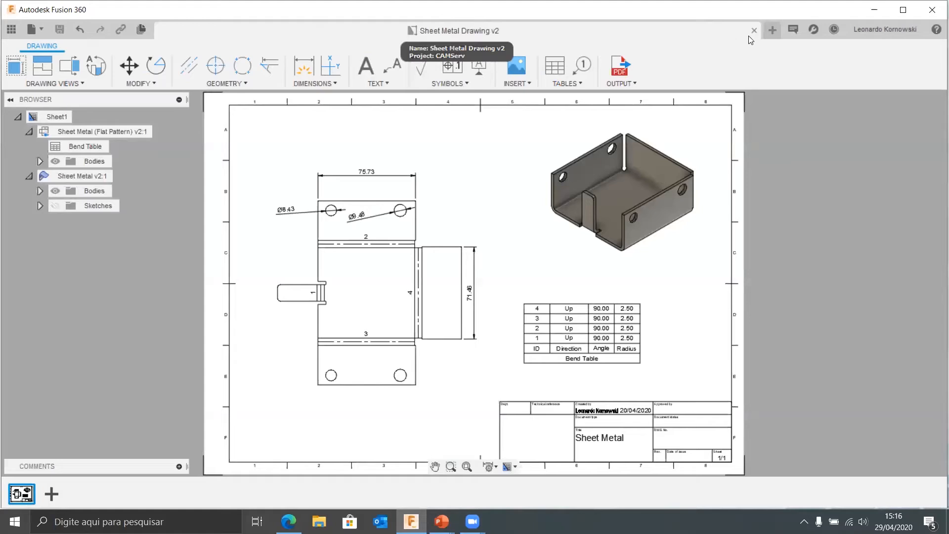
{"action": "left_click", "coordinate": [754, 30]}
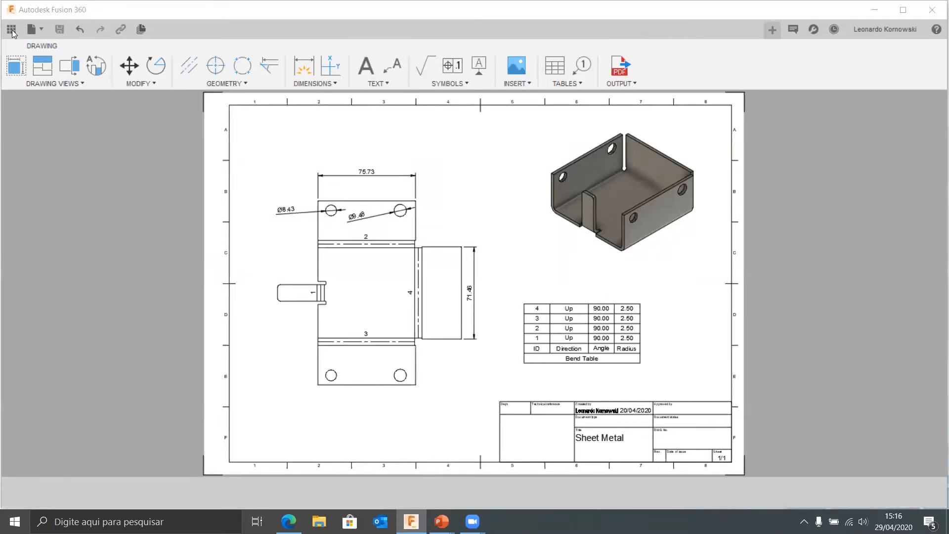
- Open the Montagem assembly from the Webinar folder and view the triangular plate with its screw
{"action": "left_click", "coordinate": [11, 29]}
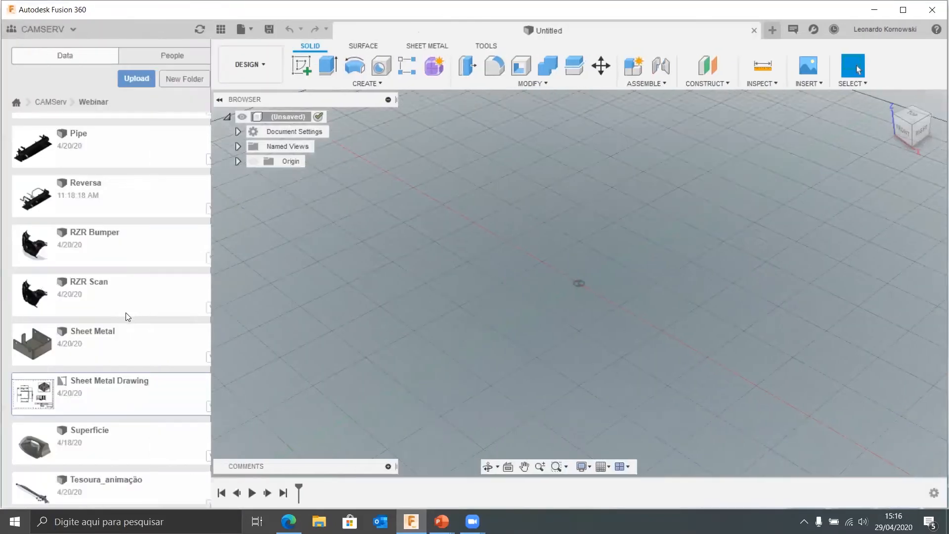
{"action": "scroll", "coordinate": [139, 327], "scroll_direction": "down", "scroll_amount": 3}
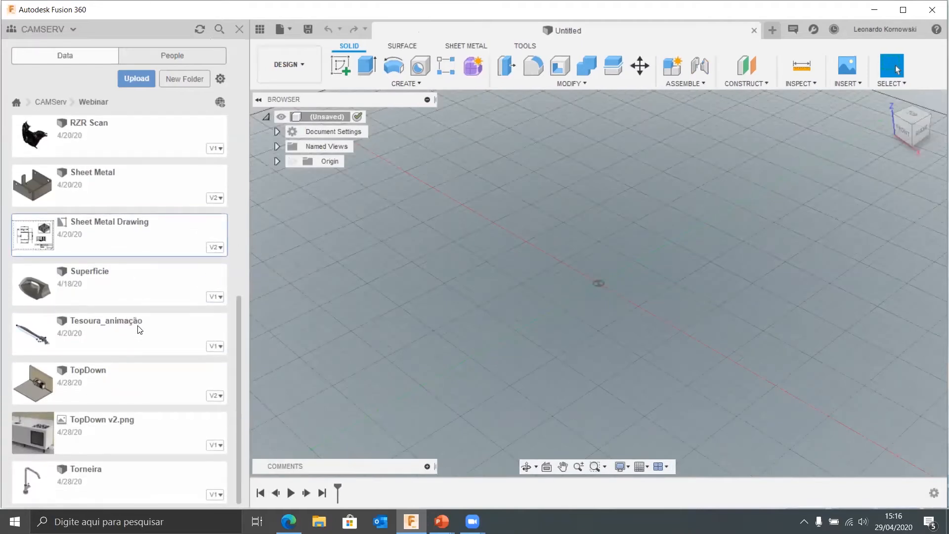
{"action": "scroll", "coordinate": [140, 326], "scroll_direction": "up", "scroll_amount": 5}
{"action": "scroll", "coordinate": [142, 318], "scroll_direction": "up", "scroll_amount": 2}
{"action": "double_click", "coordinate": [139, 279]}
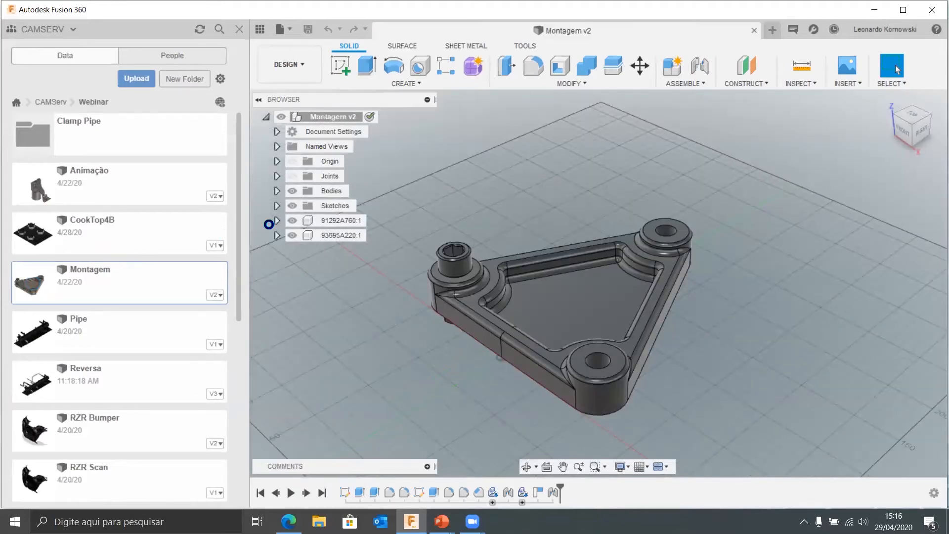
{"action": "middle_click_drag", "start_coordinate": [446, 254], "coordinate": [768, 314], "text": "shift"}
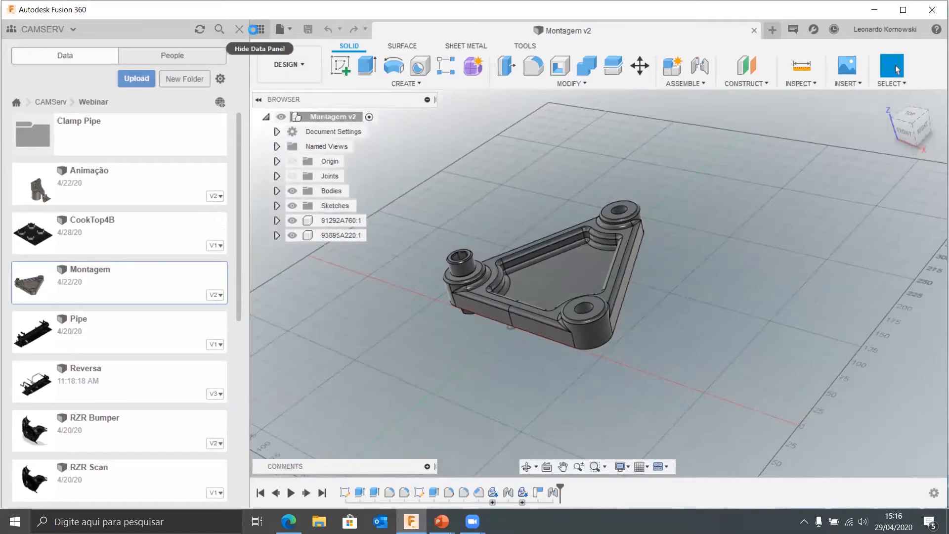
- Switch Montagem to the Animation workspace, play Storyboard1 from its start and rewind it
{"action": "left_click", "coordinate": [260, 28]}
{"action": "left_click", "coordinate": [66, 68]}
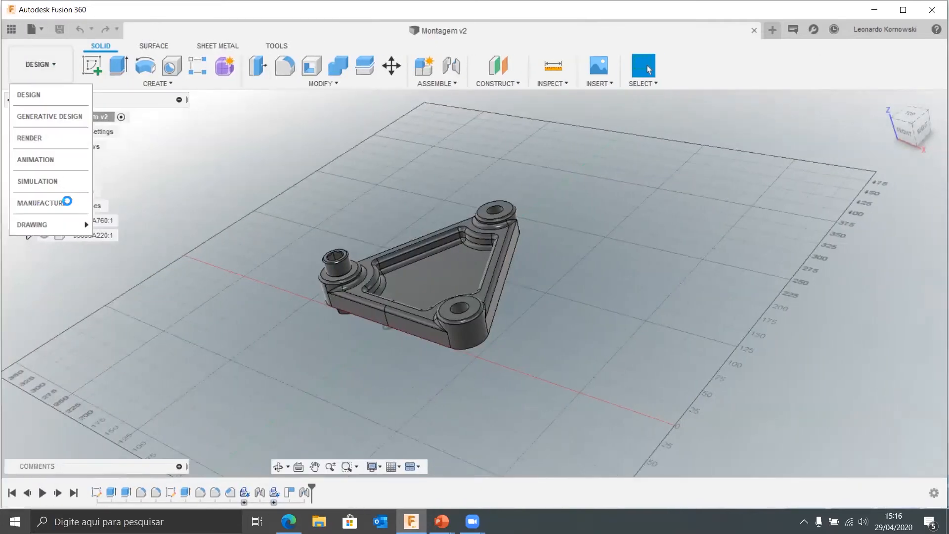
{"action": "left_click", "coordinate": [59, 159]}
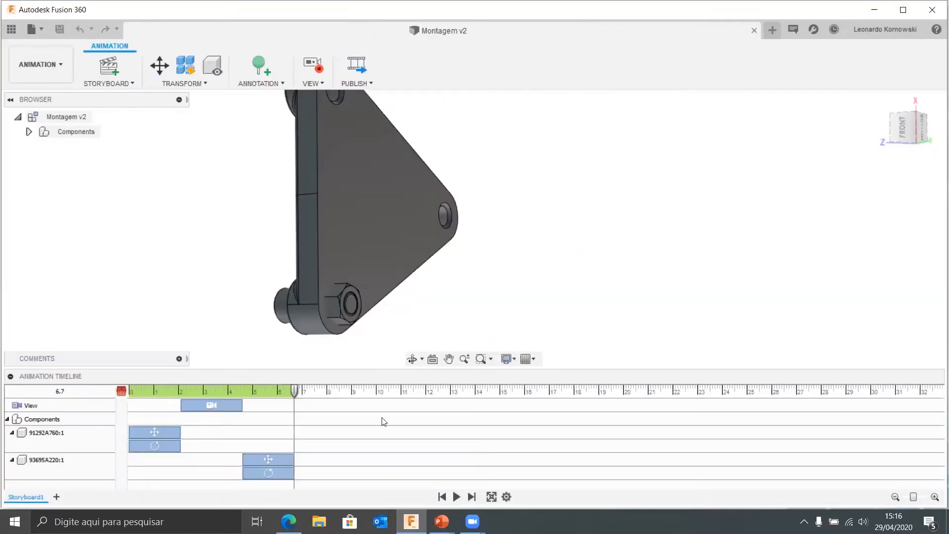
{"action": "left_click", "coordinate": [442, 497]}
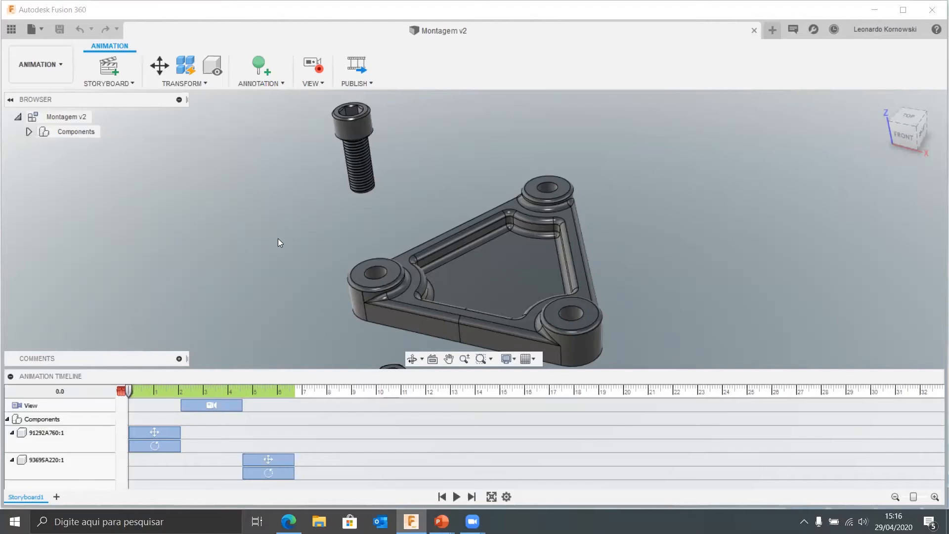
{"action": "scroll", "coordinate": [278, 241], "scroll_direction": "down", "scroll_amount": 3}
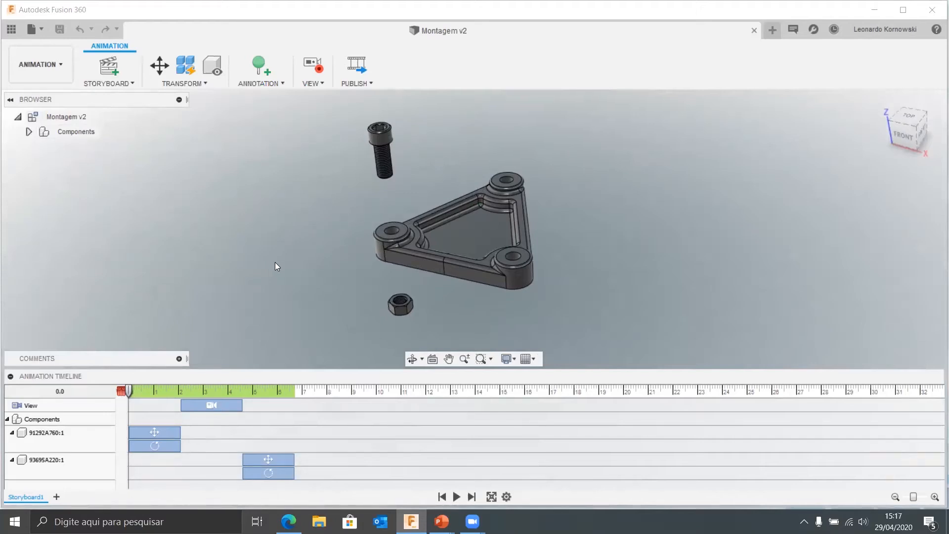
{"action": "left_click", "coordinate": [457, 498]}
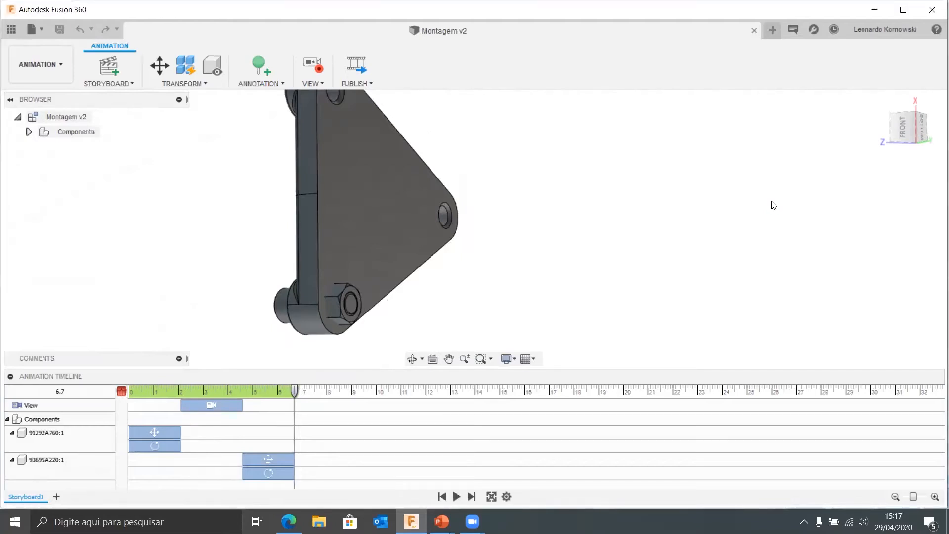
{"action": "left_click", "coordinate": [443, 497]}
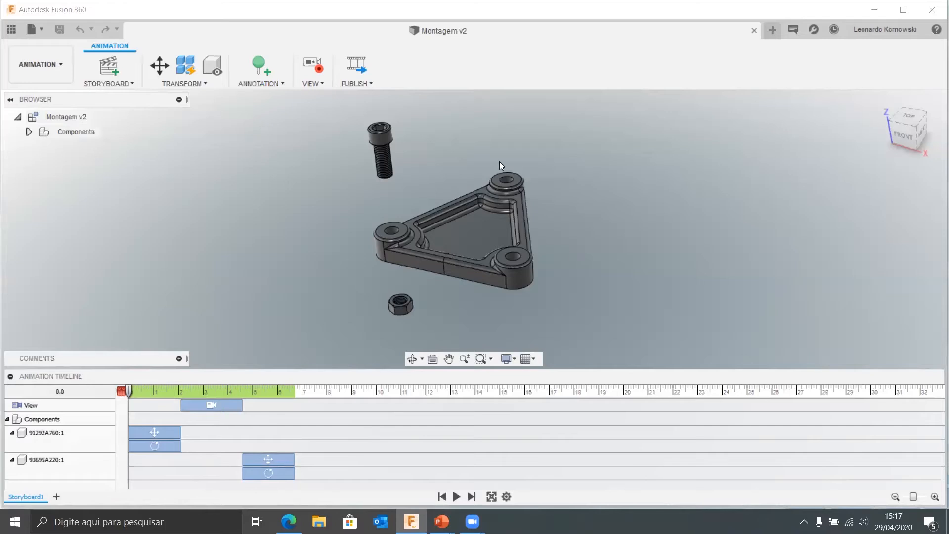
- Close Montagem, open the TopDown design from the Webinar folder and view the kitchen cabinet up close
{"action": "left_click", "coordinate": [754, 31]}
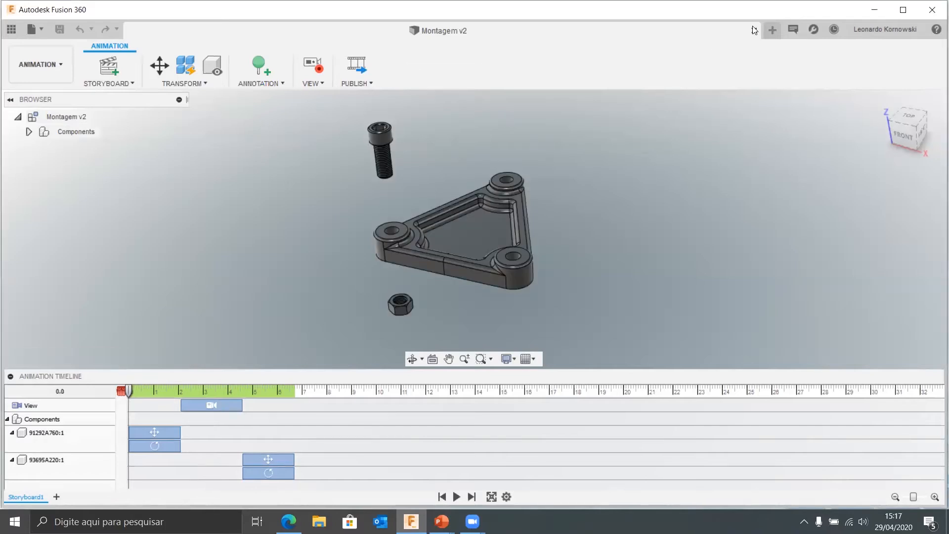
{"action": "left_click", "coordinate": [12, 29]}
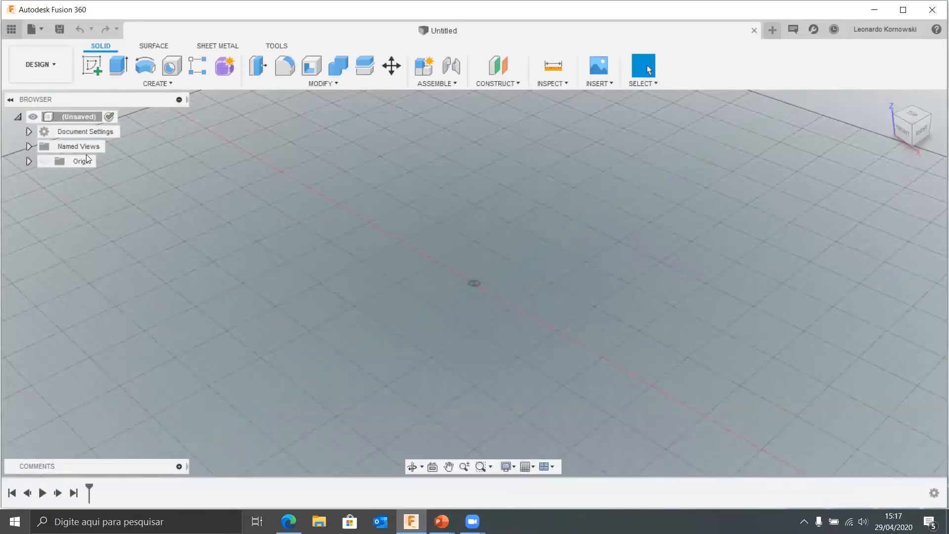
{"action": "scroll", "coordinate": [130, 288], "scroll_direction": "down", "scroll_amount": 7}
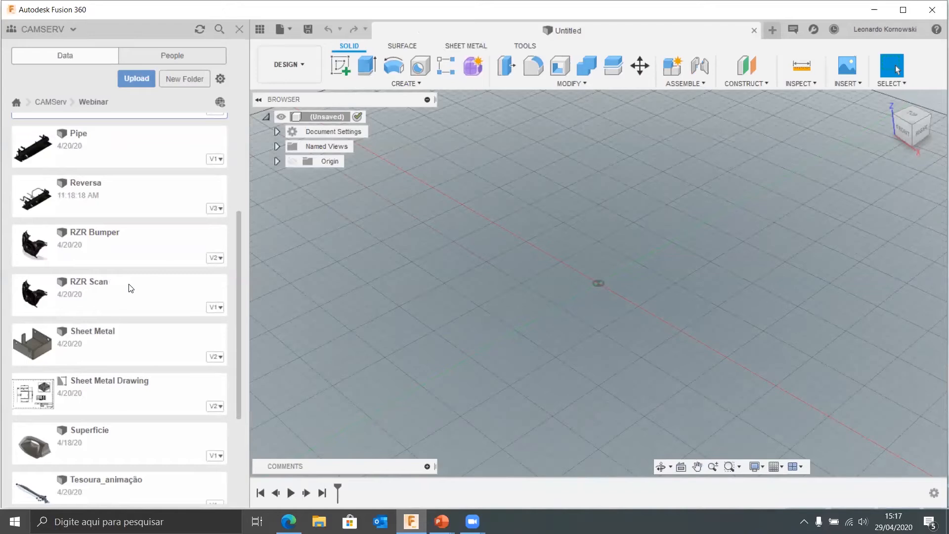
{"action": "scroll", "coordinate": [129, 284], "scroll_direction": "up", "scroll_amount": 5}
{"action": "scroll", "coordinate": [129, 284], "scroll_direction": "down", "scroll_amount": 5}
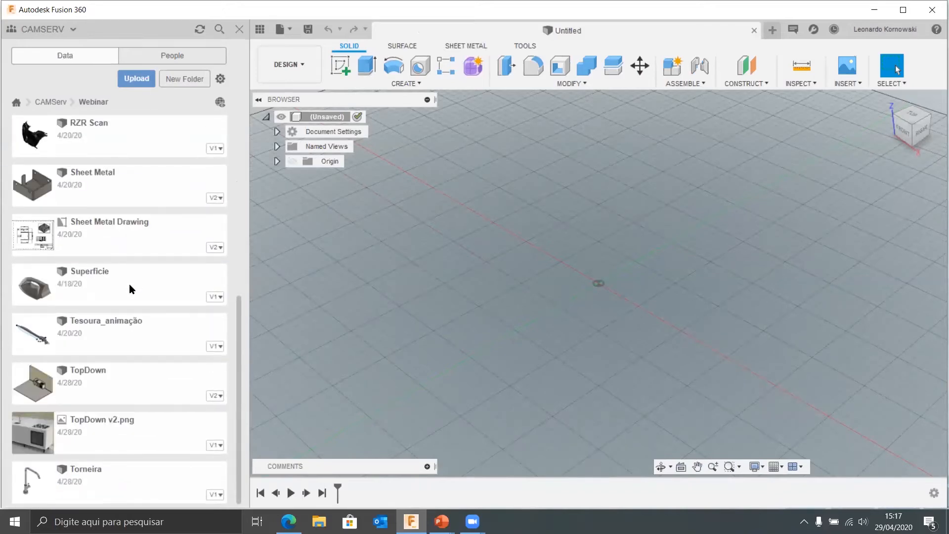
{"action": "double_click", "coordinate": [126, 390]}
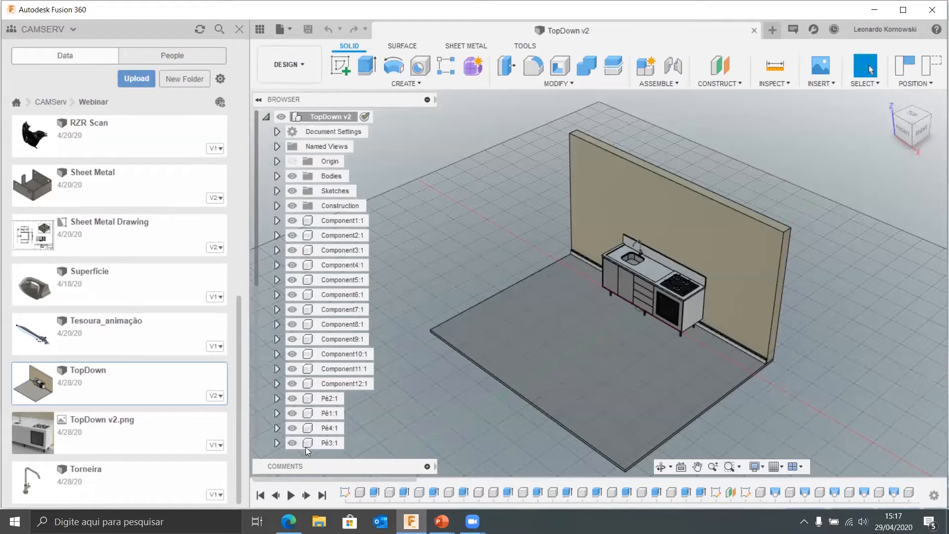
{"action": "middle_click_drag", "start_coordinate": [845, 316], "coordinate": [848, 322], "text": "shift"}
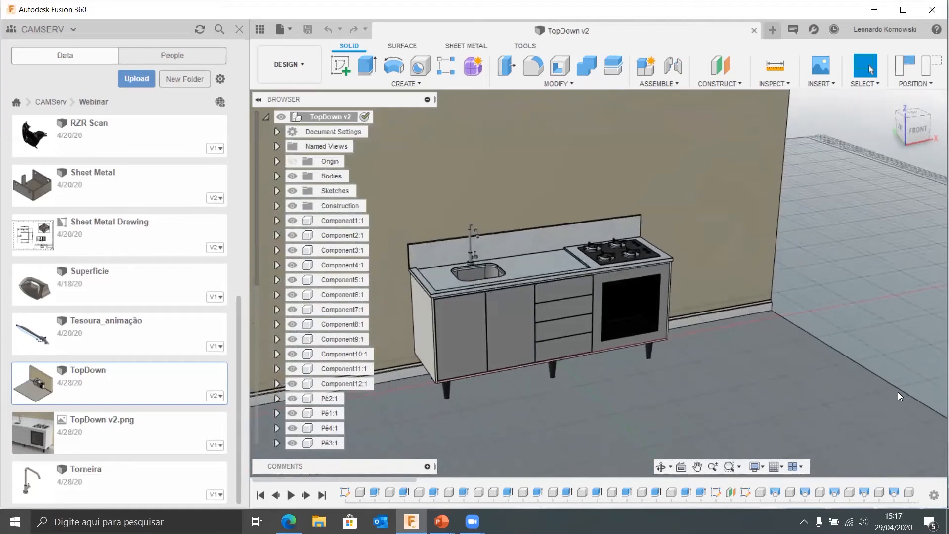
- Roll the TopDown history back to its very beginning and inspect the origin, named views and document settings
{"action": "left_click", "coordinate": [260, 496]}
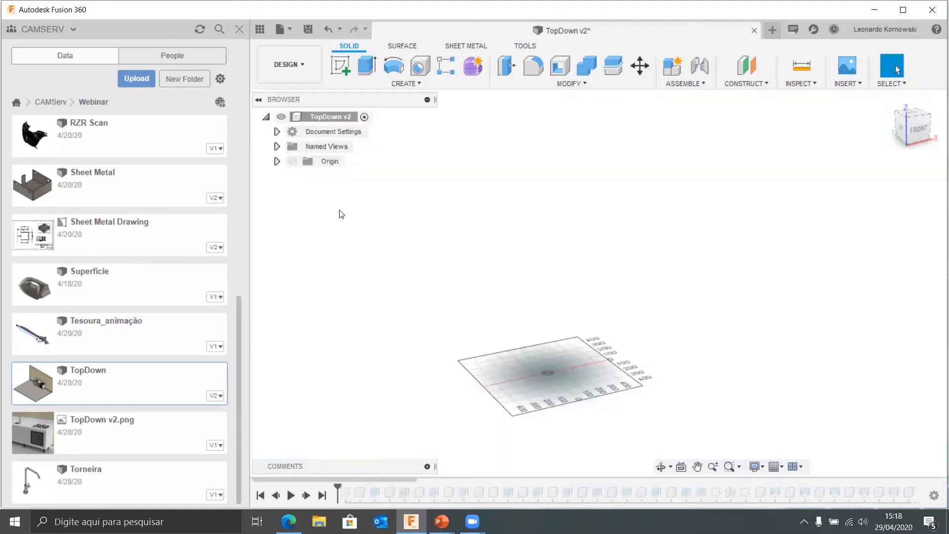
{"action": "left_click", "coordinate": [277, 161]}
{"action": "left_click", "coordinate": [277, 162]}
{"action": "left_click", "coordinate": [277, 146]}
{"action": "left_click", "coordinate": [277, 146]}
{"action": "left_click", "coordinate": [278, 131]}
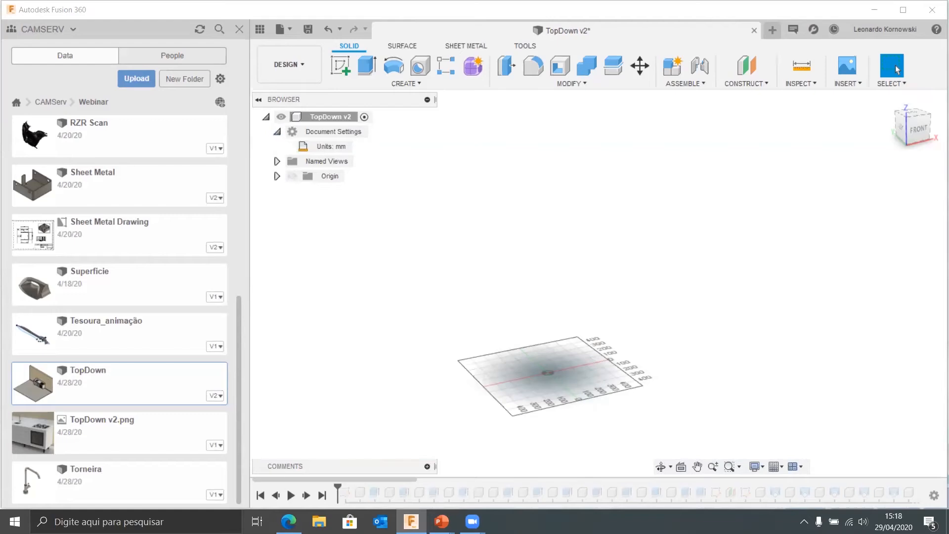
- Advance the history past the first sketch and show Sketch1 in the front view
{"action": "left_click_drag", "start_coordinate": [337, 488], "coordinate": [352, 488]}
{"action": "left_click", "coordinate": [277, 190]}
{"action": "left_click", "coordinate": [303, 204]}
{"action": "scroll", "coordinate": [783, 280], "scroll_direction": "up", "scroll_amount": 3}
{"action": "scroll", "coordinate": [787, 281], "scroll_direction": "up", "scroll_amount": 1}
{"action": "left_click", "coordinate": [918, 129]}
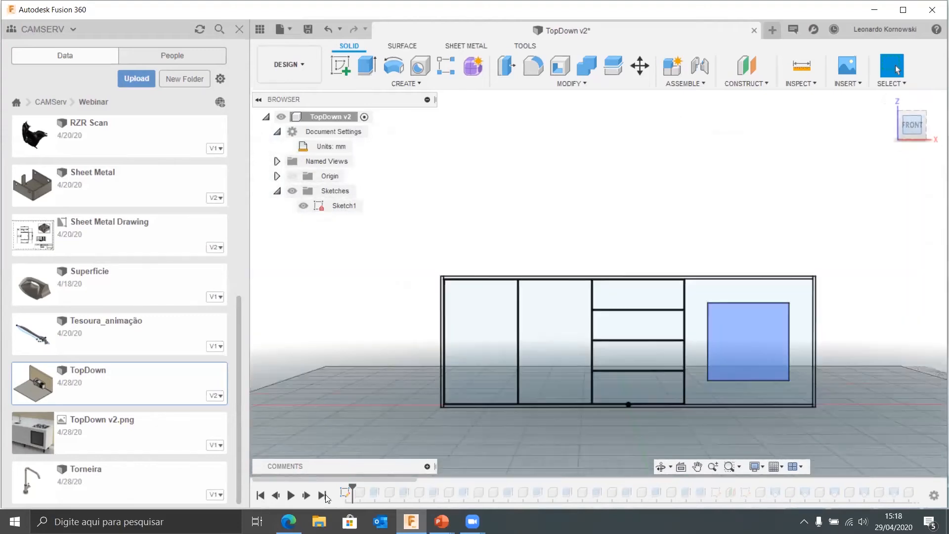
- Open Sketch1 for editing to examine the cabinet layout's dimensions and constraints, and finish the sketch unchanged
{"action": "left_click", "coordinate": [346, 493]}
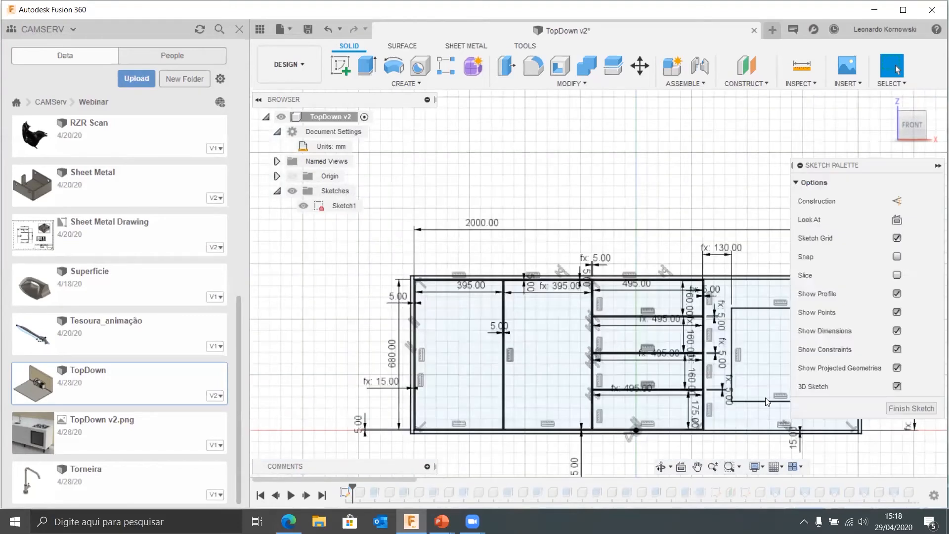
{"action": "mouse_move", "coordinate": [624, 168]}
{"action": "middle_mouse_down"}
{"action": "mouse_move", "coordinate": [548, 159]}
{"action": "mouse_move", "coordinate": [452, 206]}
{"action": "mouse_move", "coordinate": [576, 199]}
{"action": "middle_mouse_up"}
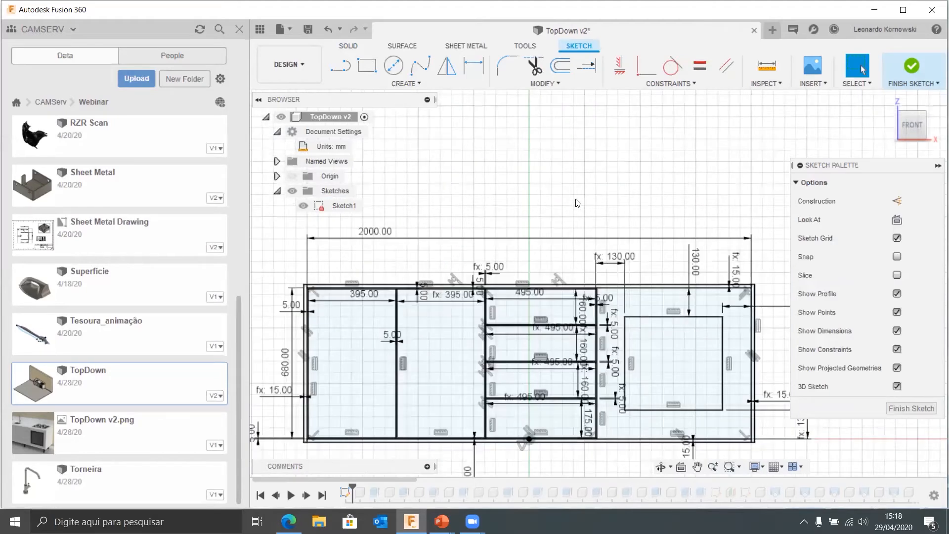
{"action": "left_click", "coordinate": [912, 67]}
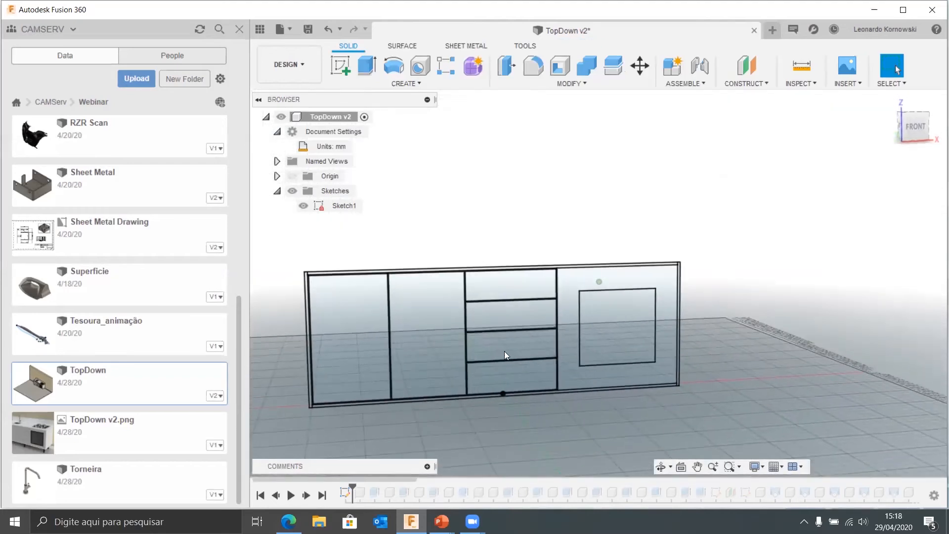
- Advance the history through the cabinet components to its end, examine the complete kitchen and collapse the sketch list
{"action": "left_click_drag", "start_coordinate": [354, 486], "coordinate": [515, 489]}
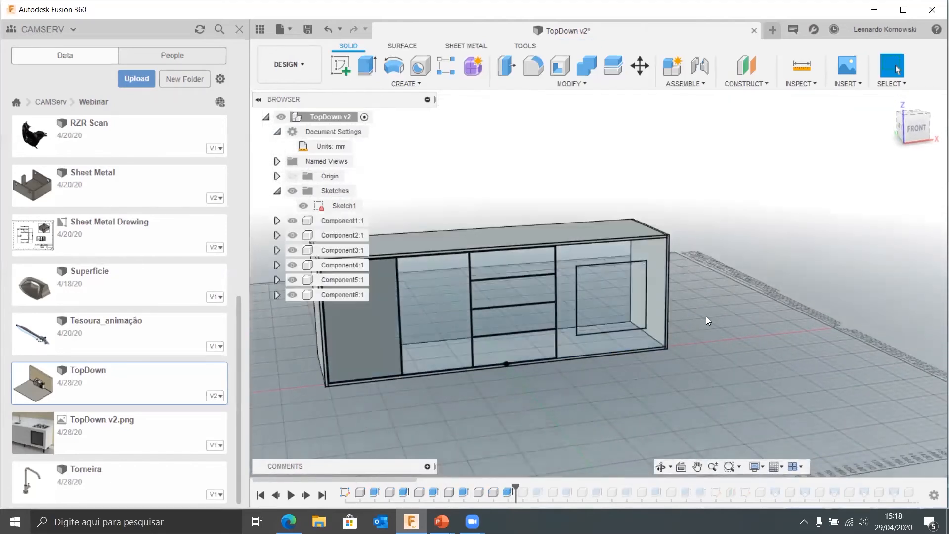
{"action": "left_click_drag", "start_coordinate": [516, 489], "coordinate": [723, 490]}
{"action": "middle_click_drag", "start_coordinate": [712, 453], "coordinate": [643, 465], "text": "shift"}
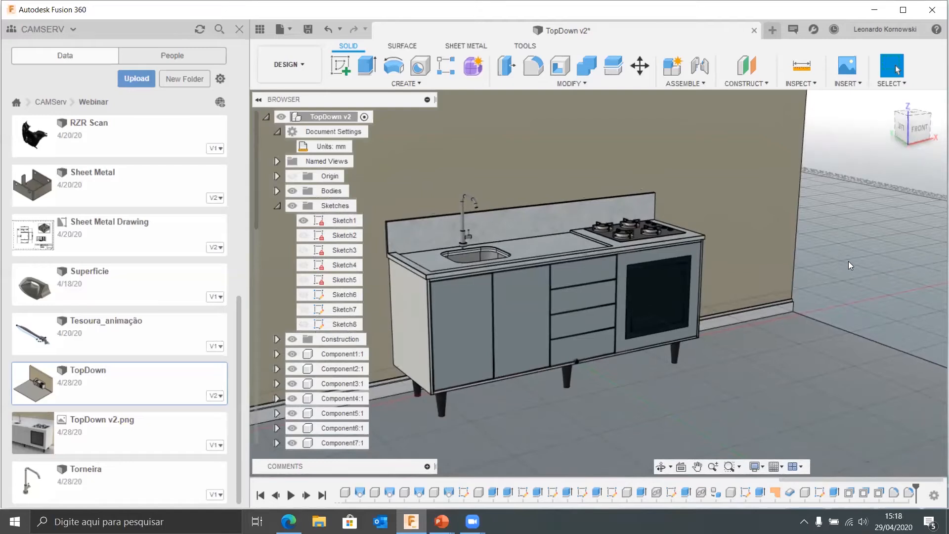
{"action": "middle_click_drag", "start_coordinate": [848, 261], "coordinate": [854, 261]}
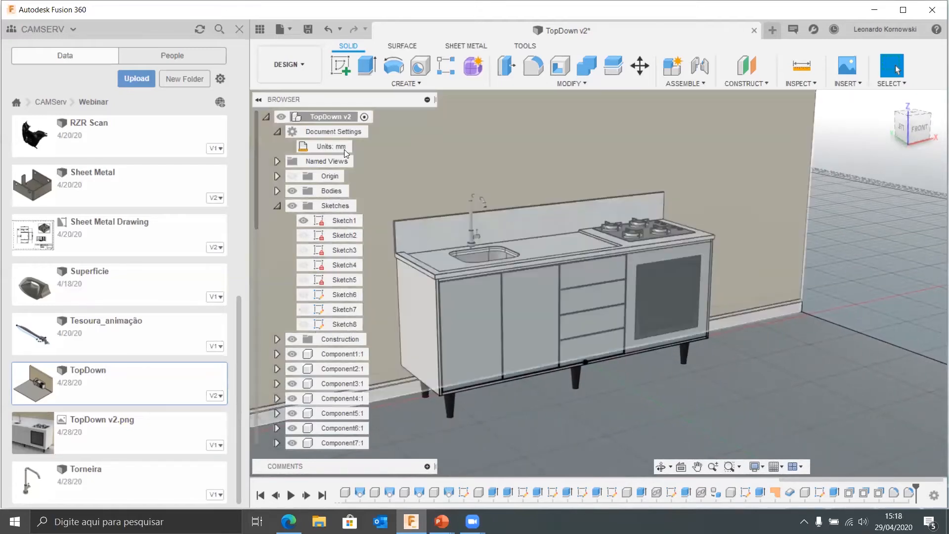
{"action": "left_click", "coordinate": [277, 206]}
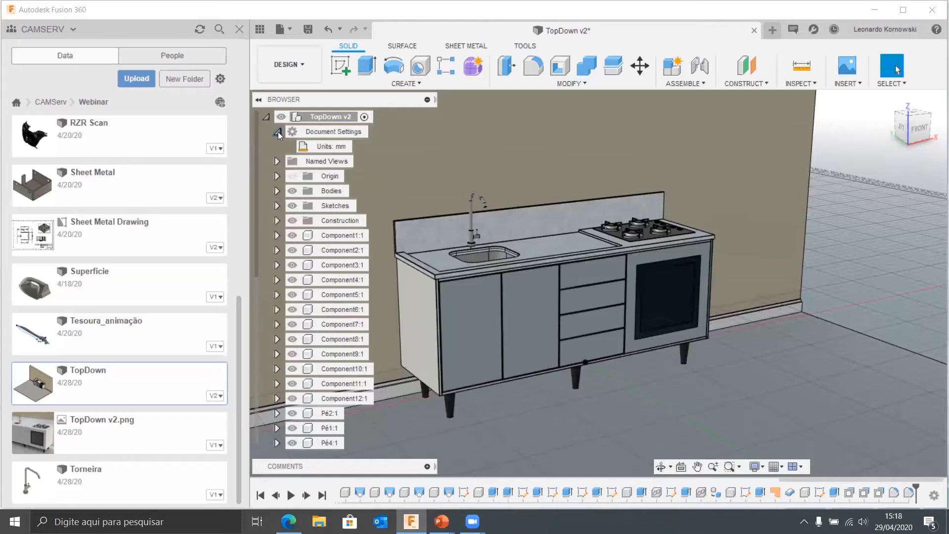
- Collapse the TopDown component tree and view the TopDown v2.png rendering full size in the web browser
{"action": "left_click", "coordinate": [277, 132]}
{"action": "left_click", "coordinate": [266, 118]}
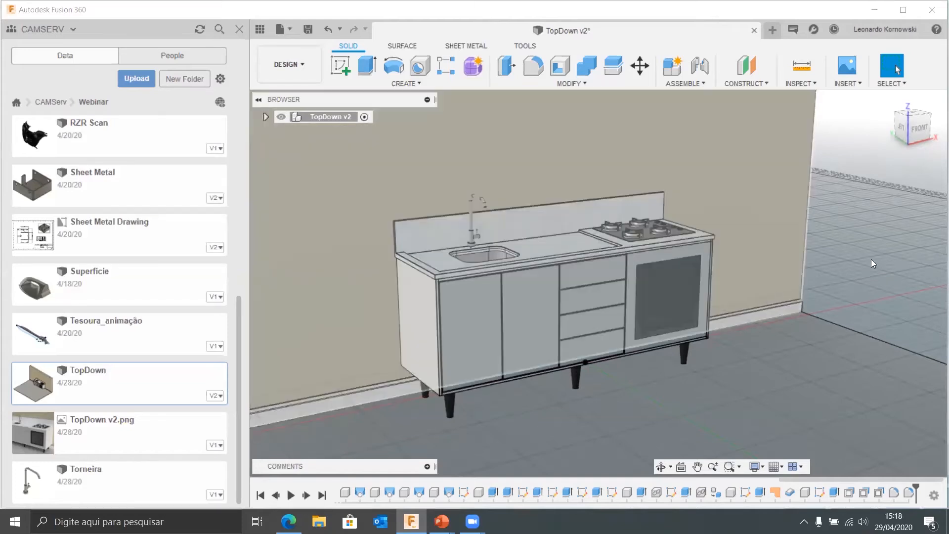
{"action": "left_click", "coordinate": [30, 431]}
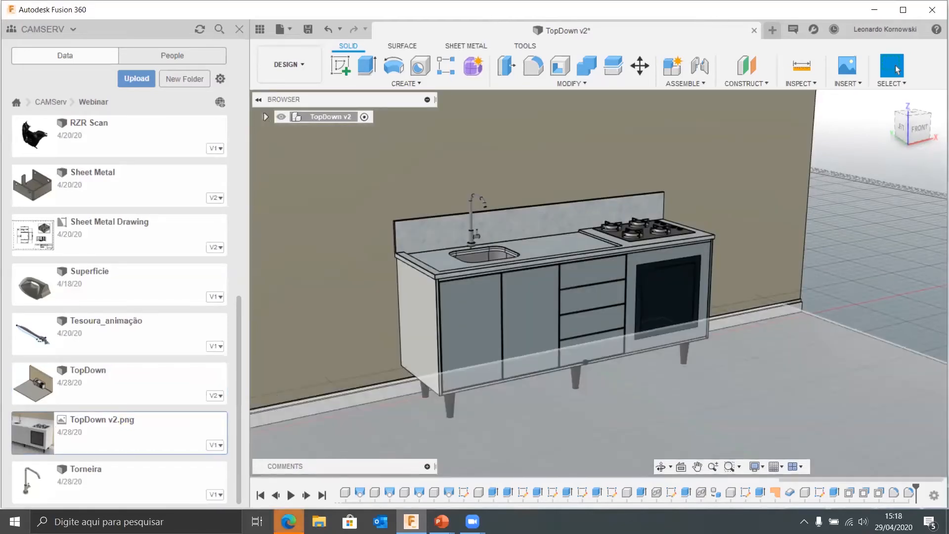
{"action": "mouse_move", "coordinate": [289, 522]}
{"action": "left_click", "coordinate": [299, 481]}
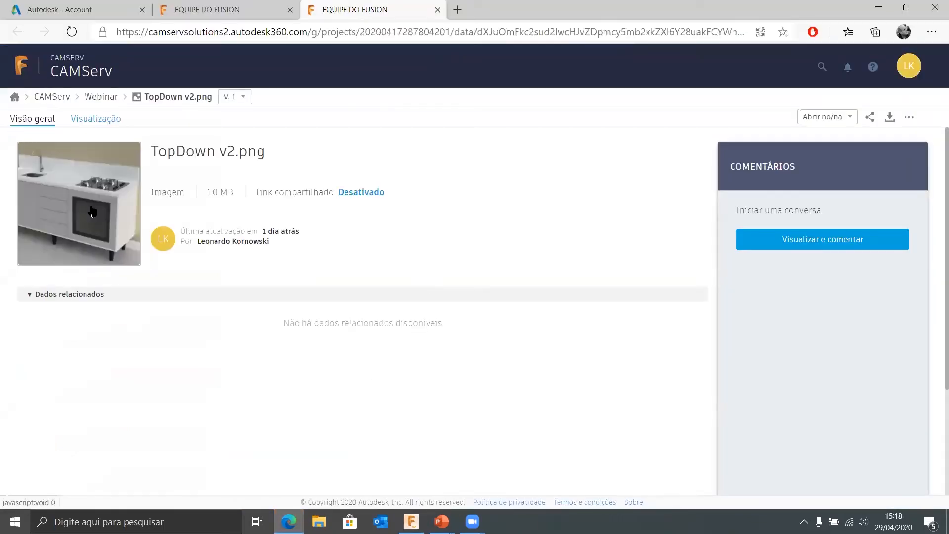
{"action": "left_click", "coordinate": [91, 207]}
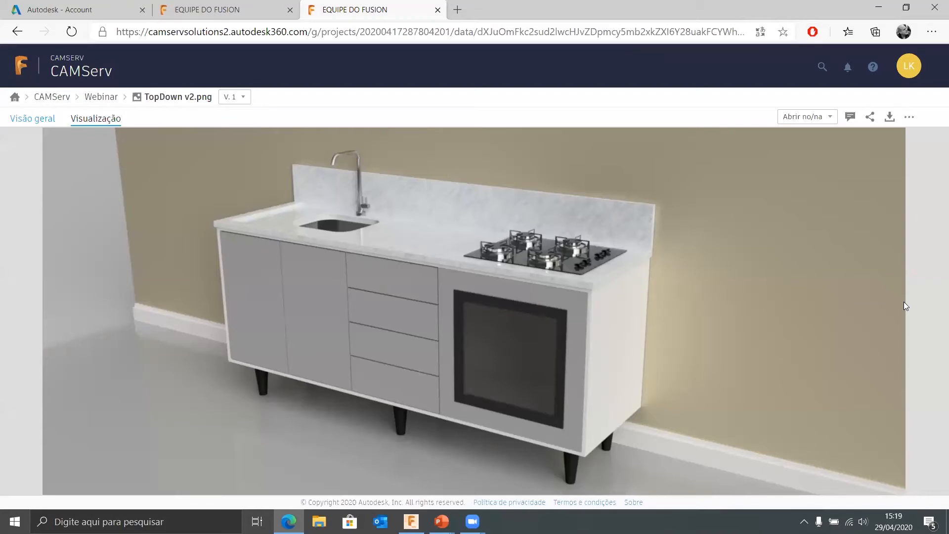
- Return to Fusion 360, close TopDown without saving and open the ClampPipe assembly from the Clamp Pipe folder
{"action": "left_click", "coordinate": [411, 521]}
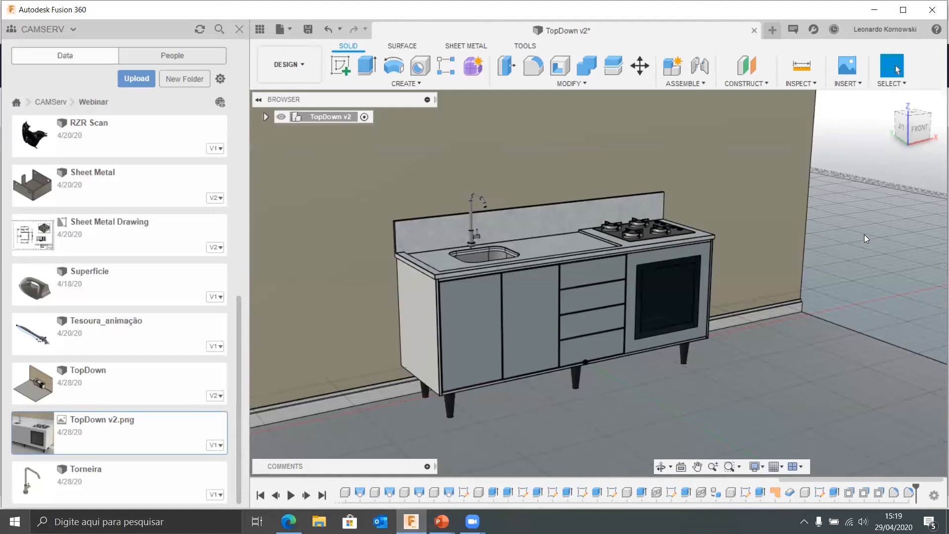
{"action": "left_click", "coordinate": [754, 31]}
{"action": "left_click", "coordinate": [480, 280]}
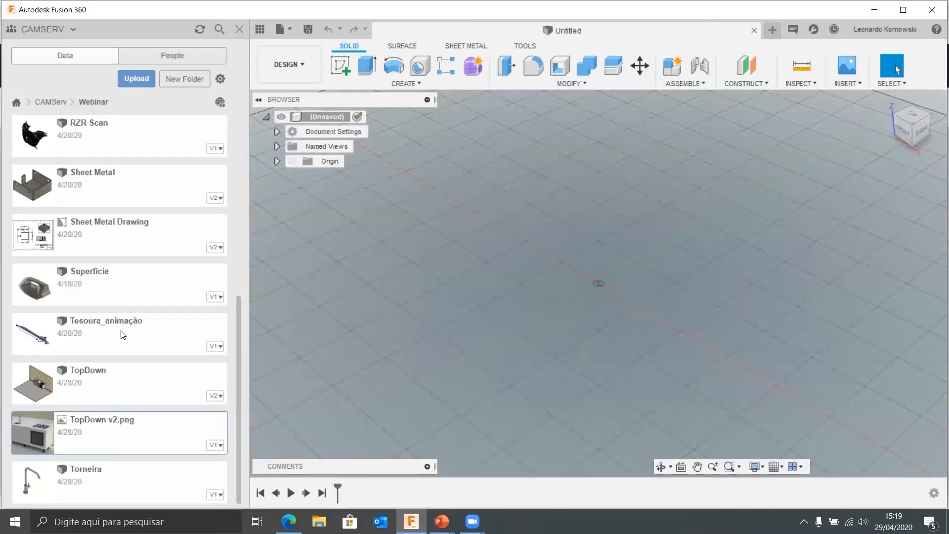
{"action": "scroll", "coordinate": [131, 334], "scroll_direction": "up", "scroll_amount": 5}
{"action": "scroll", "coordinate": [135, 335], "scroll_direction": "up", "scroll_amount": 1}
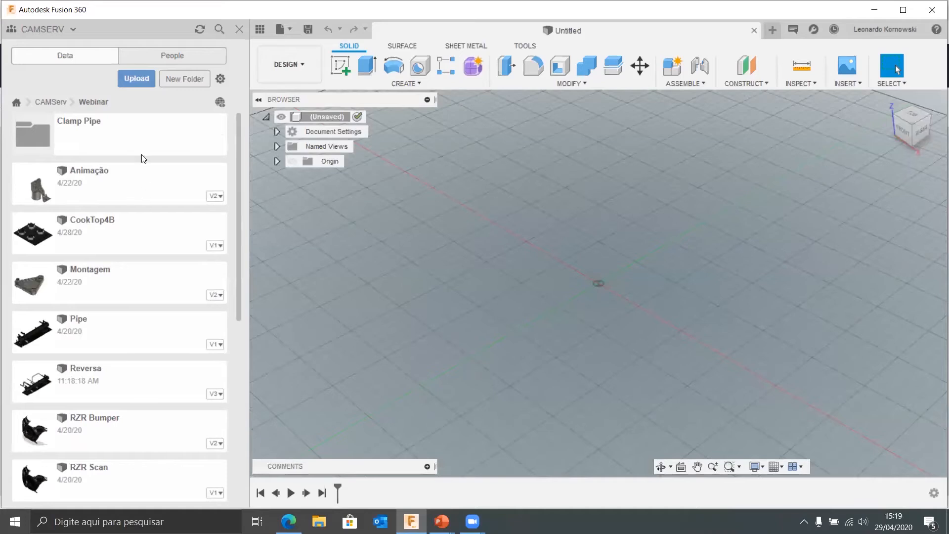
{"action": "left_click", "coordinate": [134, 133]}
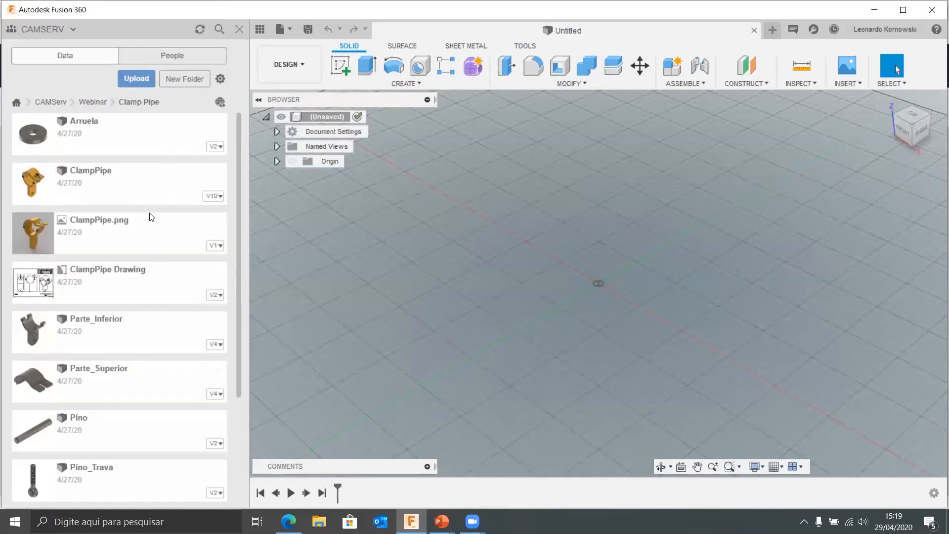
{"action": "double_click", "coordinate": [143, 183]}
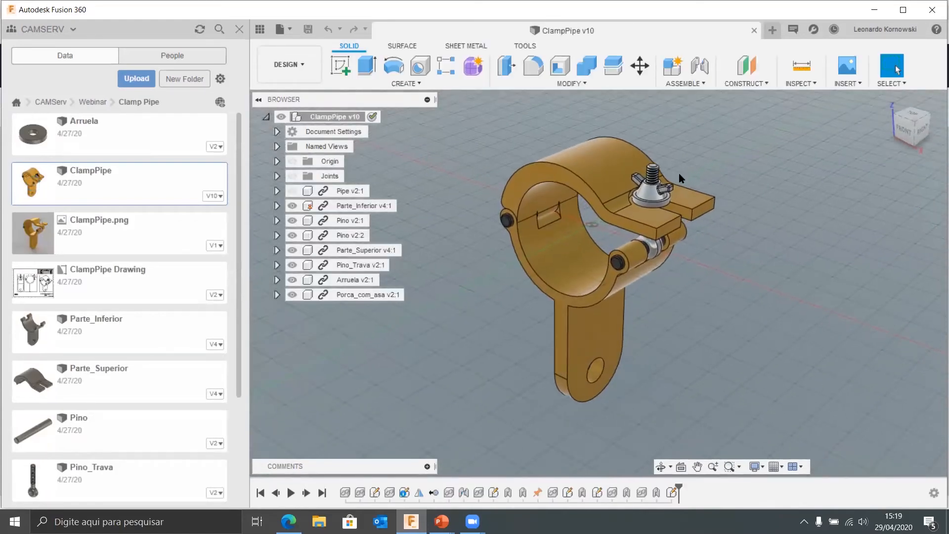
- Swing the clamp's upper half and locking pin open and closed to demonstrate the joints, and revert the component positions
{"action": "left_click_drag", "start_coordinate": [656, 172], "coordinate": [576, 141]}
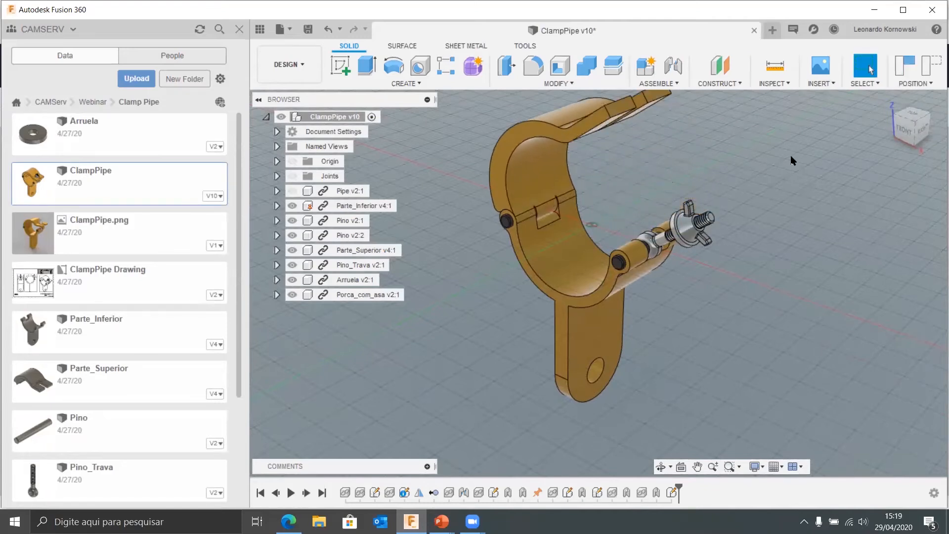
{"action": "middle_click_drag", "start_coordinate": [791, 161], "coordinate": [733, 193]}
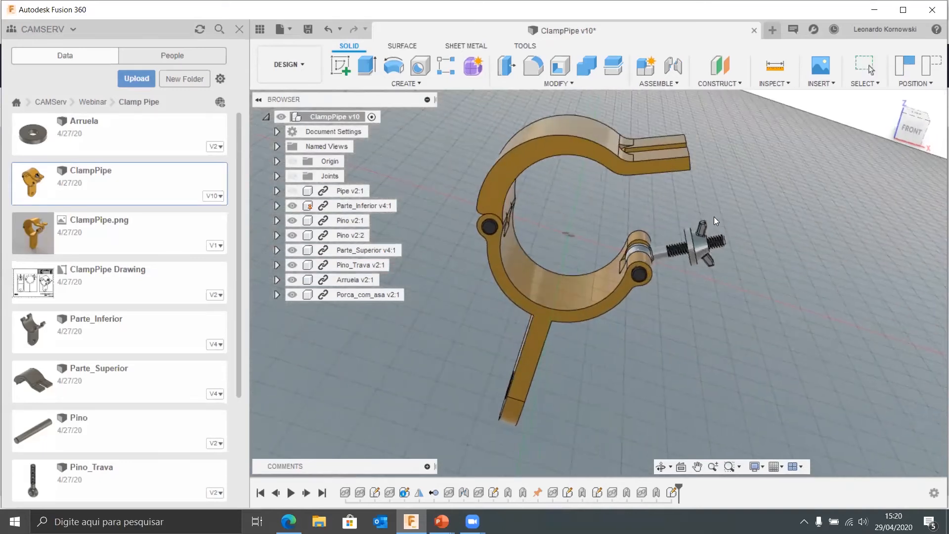
{"action": "left_click_drag", "start_coordinate": [717, 240], "coordinate": [743, 245]}
{"action": "scroll", "coordinate": [743, 245], "scroll_direction": "up", "scroll_amount": 2}
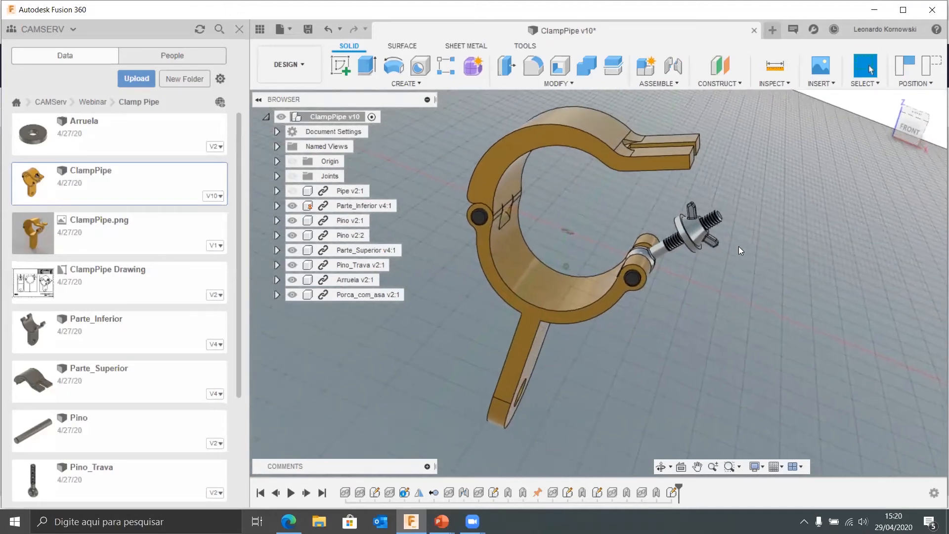
{"action": "left_click_drag", "start_coordinate": [670, 154], "coordinate": [677, 190]}
{"action": "middle_click_drag", "start_coordinate": [678, 192], "coordinate": [811, 179], "text": "shift"}
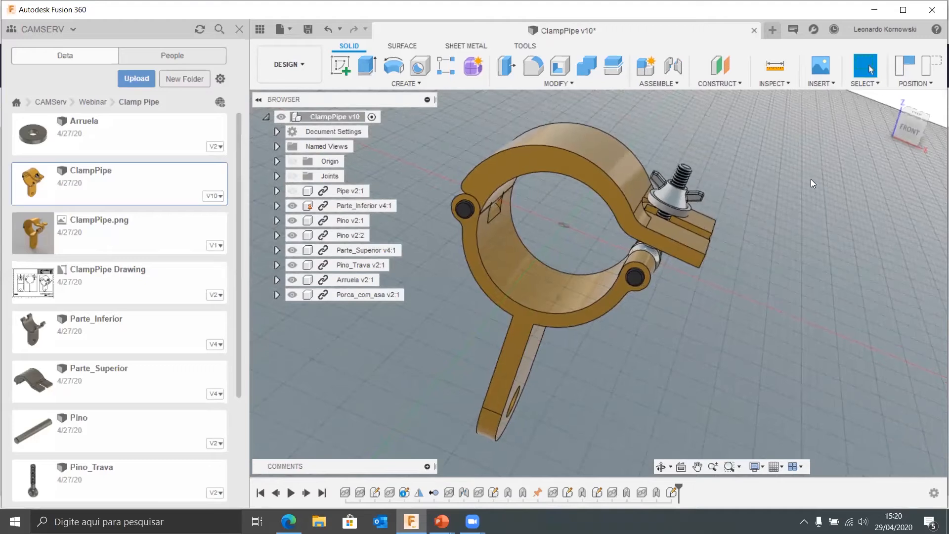
{"action": "left_click", "coordinate": [933, 68]}
{"action": "middle_click_drag", "start_coordinate": [663, 251], "coordinate": [709, 241], "text": "shift"}
- Open ClampPipe Drawing and examine its parts list up close
{"action": "double_click", "coordinate": [167, 287]}
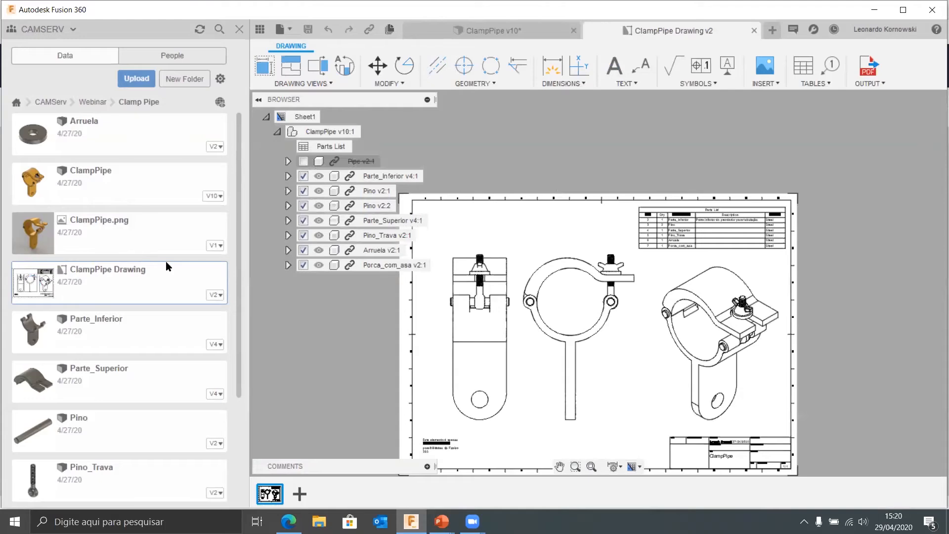
{"action": "scroll", "coordinate": [730, 198], "scroll_direction": "up", "scroll_amount": 4}
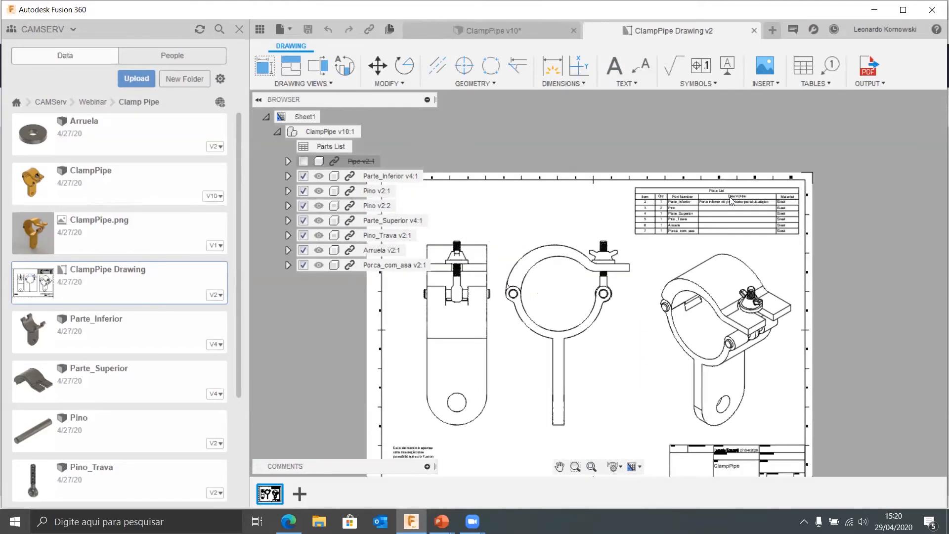
{"action": "scroll", "coordinate": [730, 197], "scroll_direction": "up", "scroll_amount": 3}
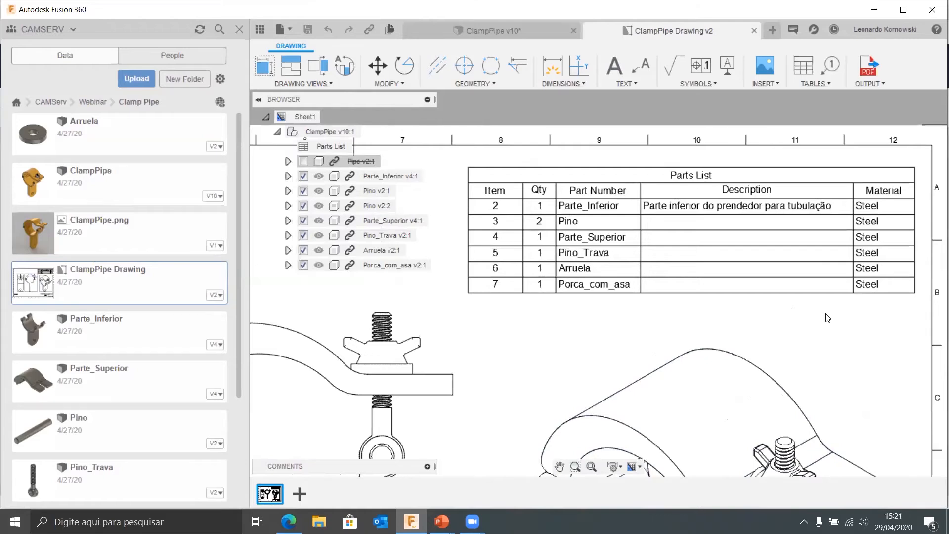
{"action": "scroll", "coordinate": [537, 354], "scroll_direction": "down", "scroll_amount": 5}
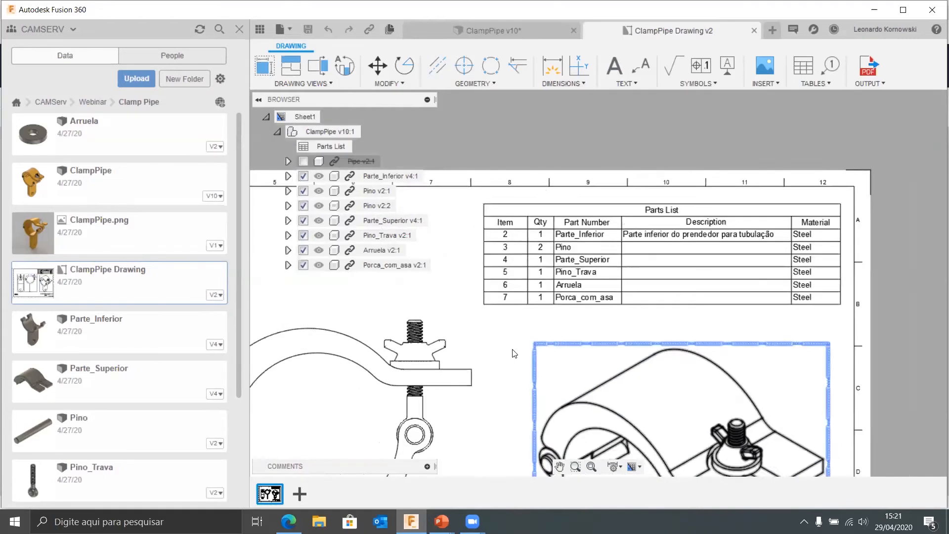
- Add standard balloons in the front view for Parte_Inferior, Pino_Trava, Porca_com_asa, Arruela and Parte_Superior
{"action": "mouse_move", "coordinate": [518, 363]}
{"action": "middle_mouse_down"}
{"action": "mouse_move", "coordinate": [652, 295]}
{"action": "mouse_move", "coordinate": [687, 267]}
{"action": "mouse_move", "coordinate": [695, 231]}
{"action": "middle_mouse_up"}
{"action": "left_click", "coordinate": [831, 64]}
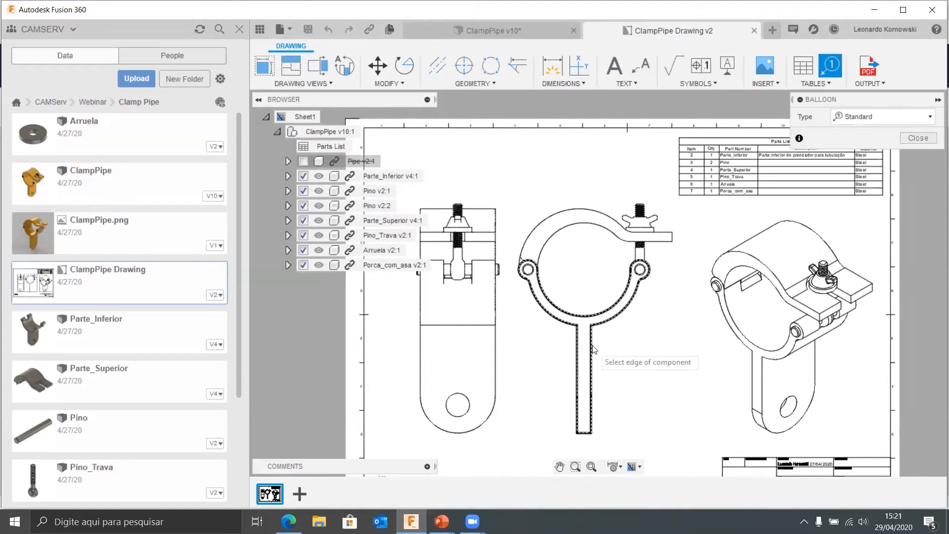
{"action": "left_click", "coordinate": [647, 374]}
{"action": "left_click", "coordinate": [644, 253]}
{"action": "left_click", "coordinate": [681, 271]}
{"action": "left_click", "coordinate": [655, 216]}
{"action": "left_click", "coordinate": [723, 214]}
{"action": "left_click", "coordinate": [656, 227]}
{"action": "left_click", "coordinate": [704, 232]}
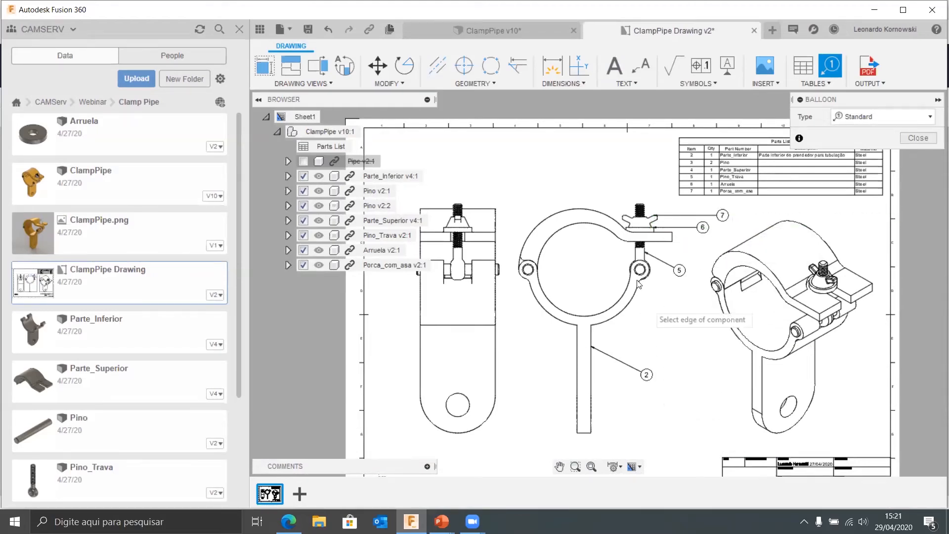
{"action": "left_click", "coordinate": [574, 208]}
{"action": "left_click", "coordinate": [541, 182]}
{"action": "key", "text": "Escape"}
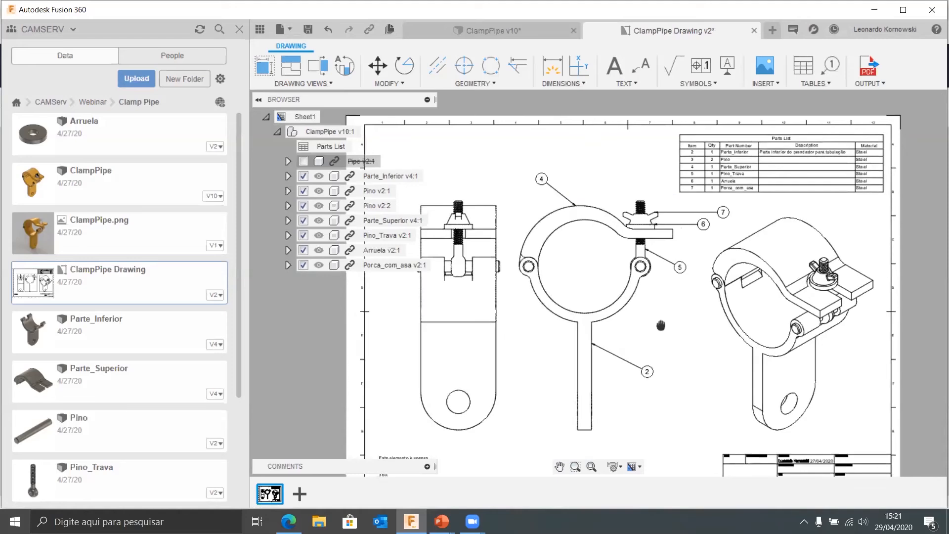
- Dimension the width of the clamp's lower lug in the side view, placing the dimension below the rounded end
{"action": "middle_click_drag", "start_coordinate": [662, 334], "coordinate": [666, 313]}
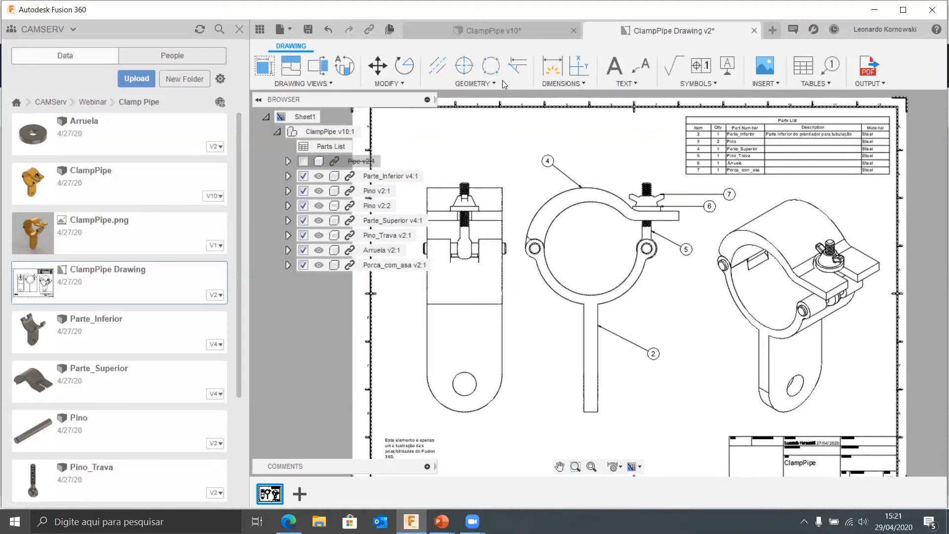
{"action": "key", "text": "d"}
{"action": "left_click", "coordinate": [428, 333]}
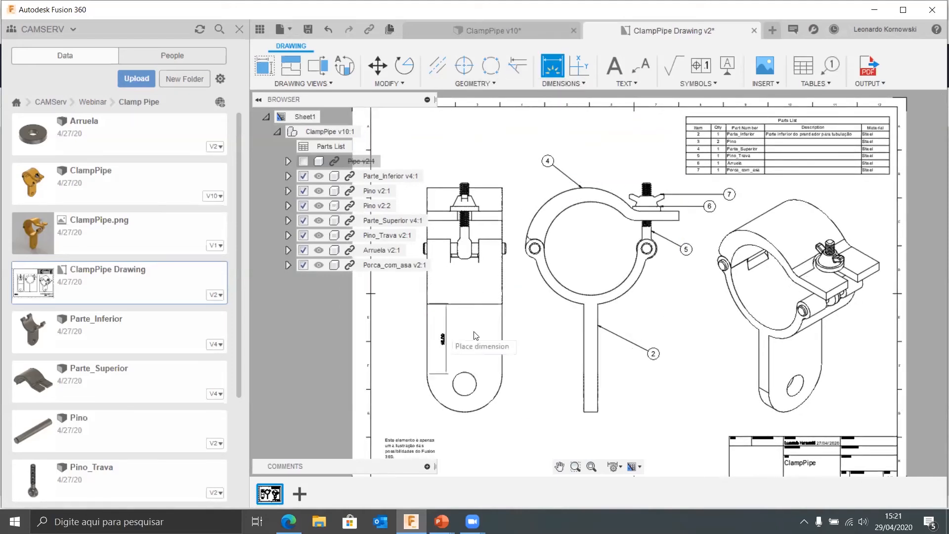
{"action": "left_click", "coordinate": [478, 355]}
{"action": "scroll", "coordinate": [476, 355], "scroll_direction": "up", "scroll_amount": 3}
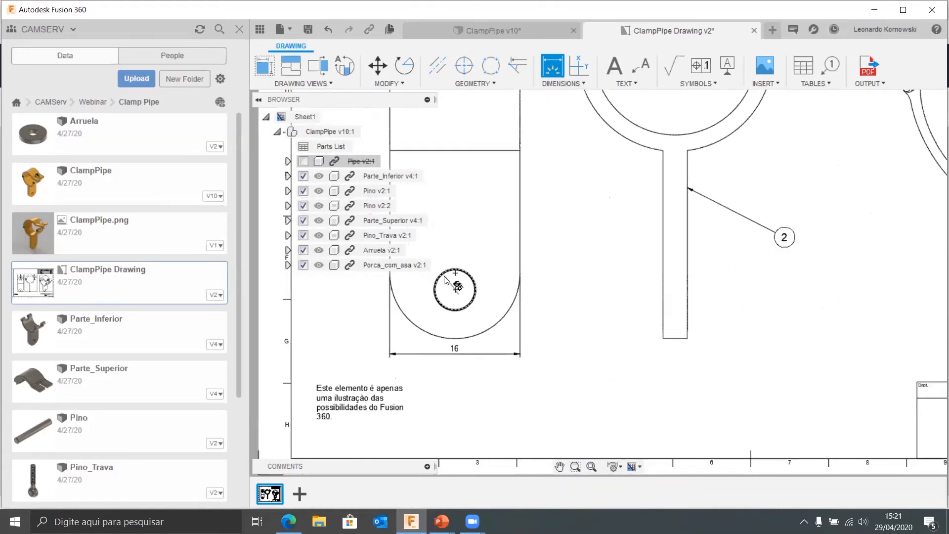
{"action": "key", "text": "Escape"}
- Hide the data panel, examine the sheet's text note and width dimension, and fit the whole sheet in view
{"action": "left_click", "coordinate": [258, 31]}
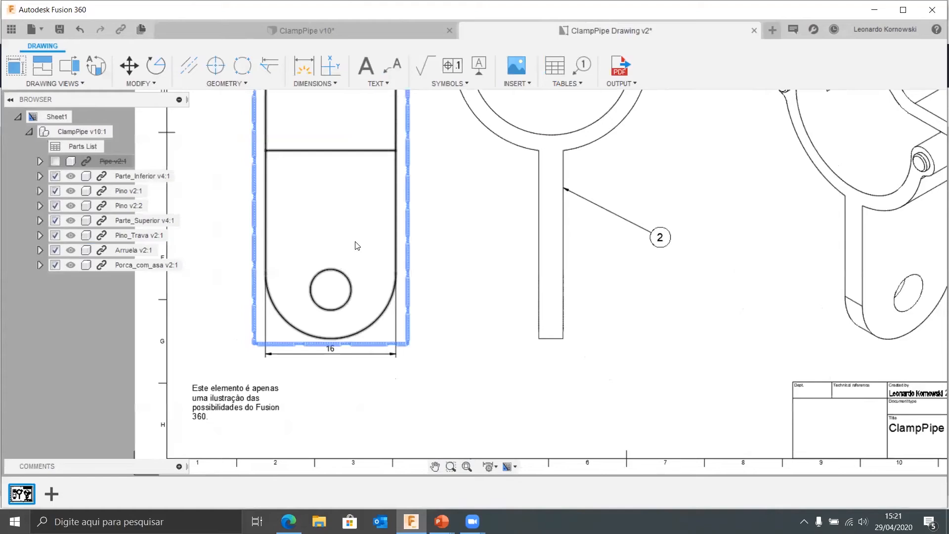
{"action": "mouse_move", "coordinate": [444, 268]}
{"action": "middle_mouse_down"}
{"action": "mouse_move", "coordinate": [458, 281]}
{"action": "mouse_move", "coordinate": [473, 407]}
{"action": "mouse_move", "coordinate": [470, 371]}
{"action": "mouse_move", "coordinate": [432, 263]}
{"action": "middle_mouse_up"}
{"action": "scroll", "coordinate": [472, 406], "scroll_direction": "down", "scroll_amount": 1}
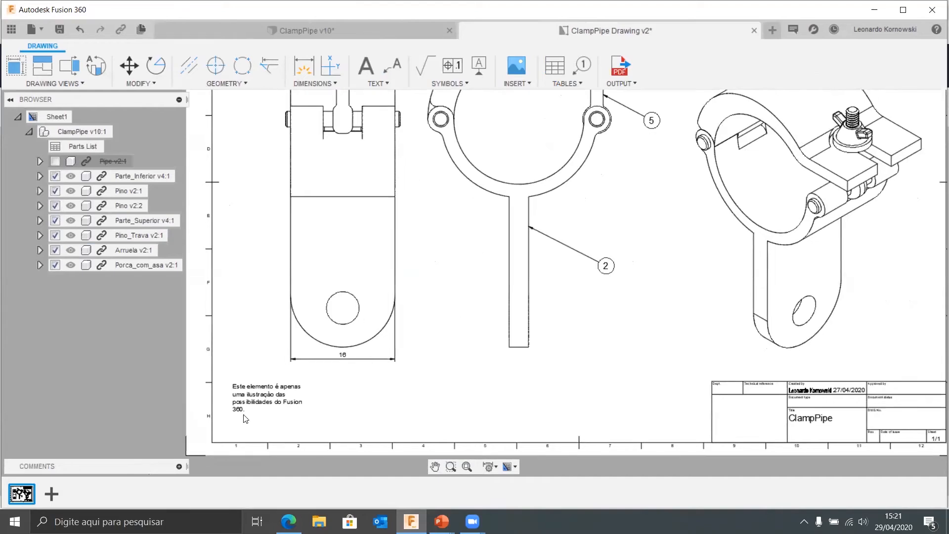
{"action": "scroll", "coordinate": [377, 403], "scroll_direction": "up", "scroll_amount": 1}
{"action": "middle_click_drag", "start_coordinate": [377, 402], "coordinate": [438, 354]}
{"action": "scroll", "coordinate": [439, 354], "scroll_direction": "up", "scroll_amount": 2}
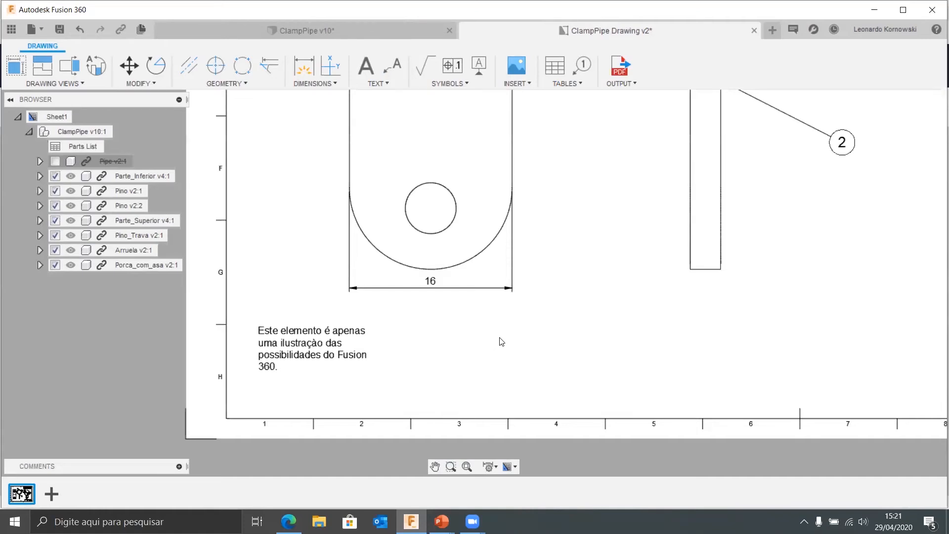
{"action": "scroll", "coordinate": [559, 311], "scroll_direction": "down", "scroll_amount": 4}
{"action": "middle_click_drag", "start_coordinate": [709, 238], "coordinate": [564, 356]}
{"action": "middle_click", "coordinate": [597, 300]}
{"action": "middle_click", "coordinate": [598, 300]}
- Review the drawing commands available for symbols, image insertion and tables
{"action": "left_click", "coordinate": [458, 84]}
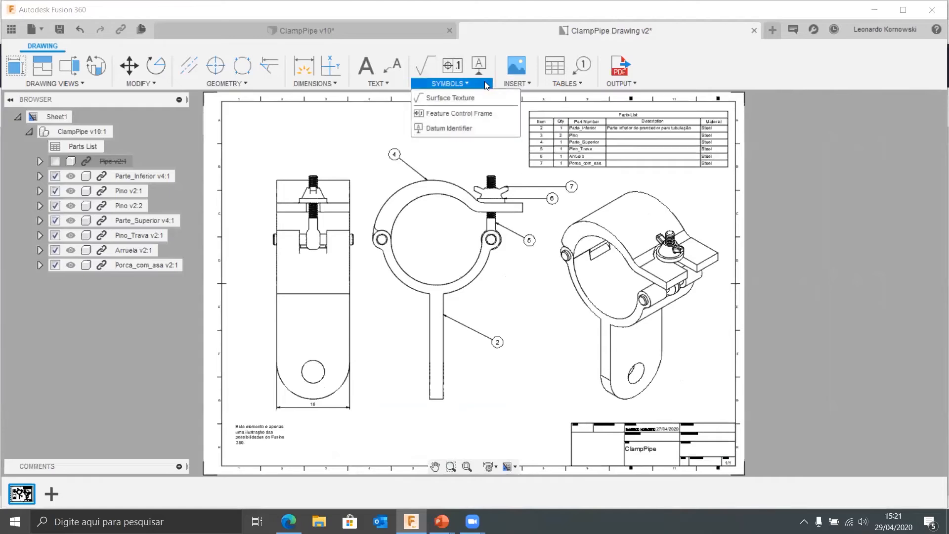
{"action": "mouse_move", "coordinate": [521, 84]}
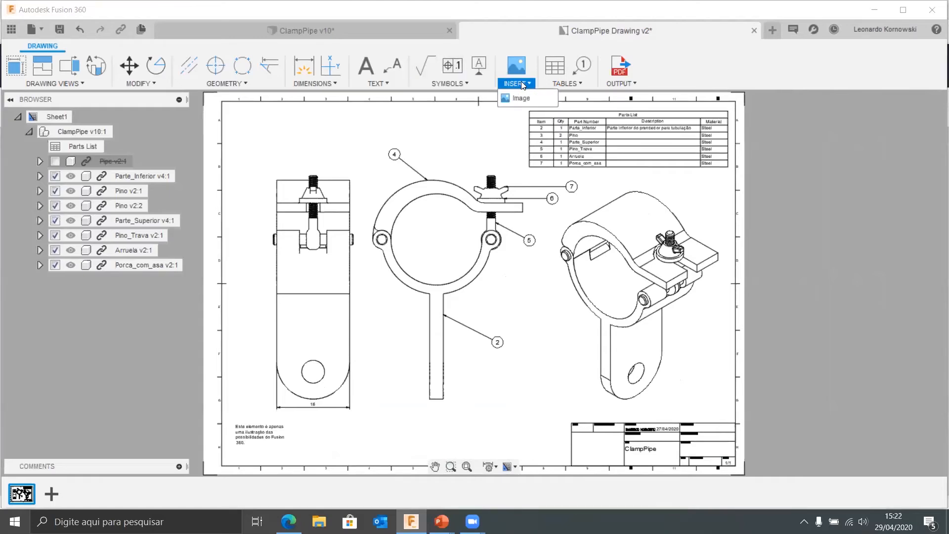
{"action": "mouse_move", "coordinate": [563, 82]}
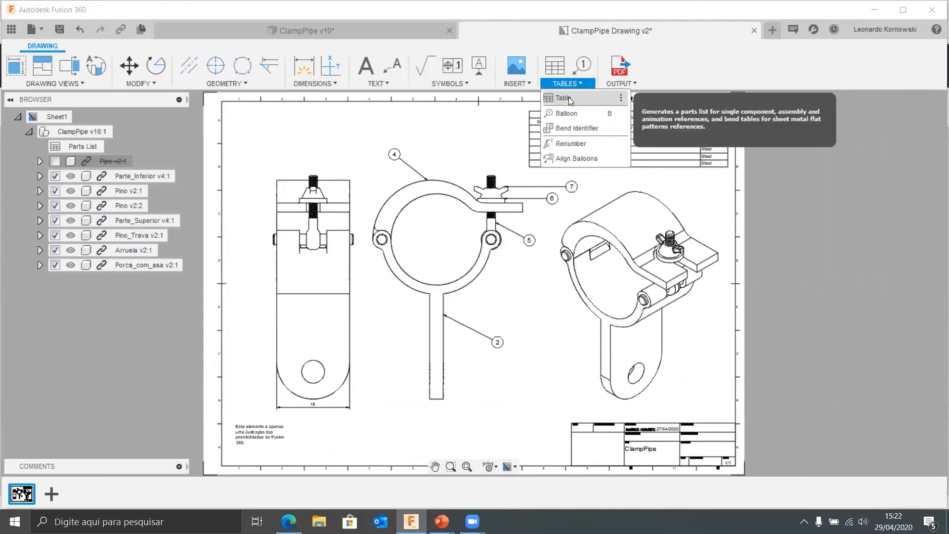
{"action": "left_click", "coordinate": [526, 402]}
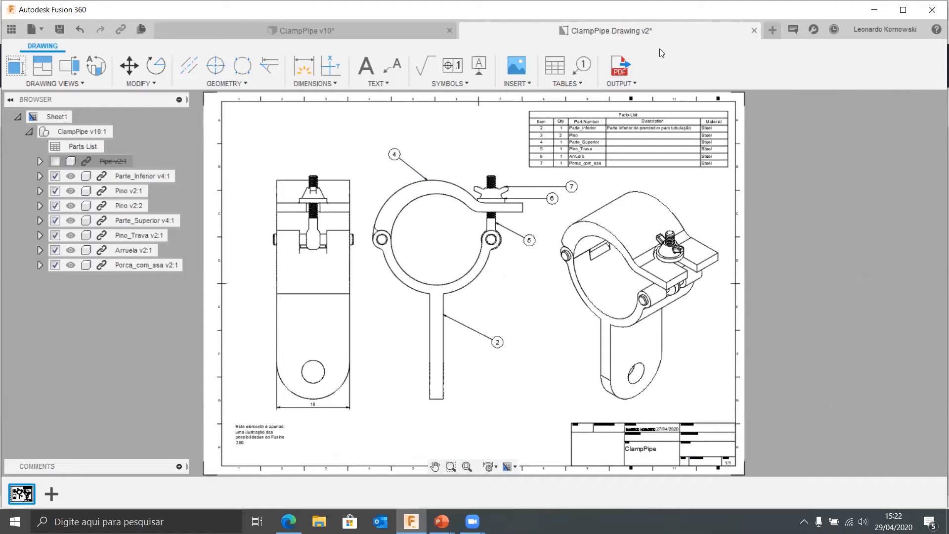
- Close ClampPipe Drawing and the ClampPipe assembly without saving either one
{"action": "left_click", "coordinate": [754, 31]}
{"action": "left_click", "coordinate": [487, 283]}
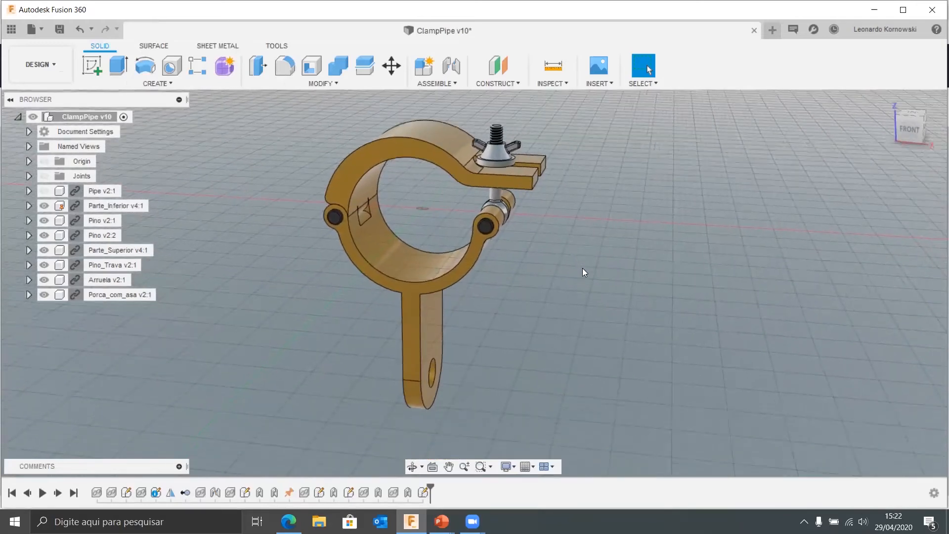
{"action": "left_click", "coordinate": [755, 31]}
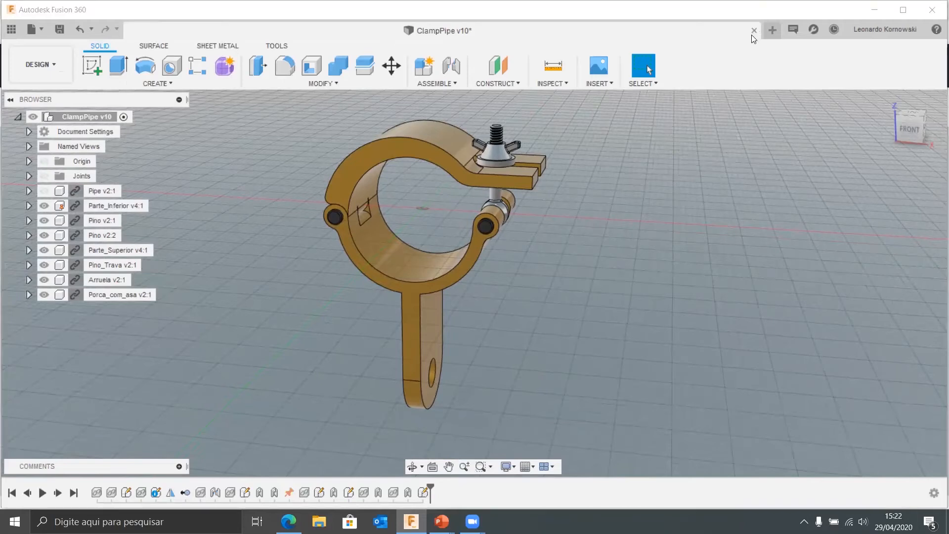
{"action": "left_click", "coordinate": [490, 287]}
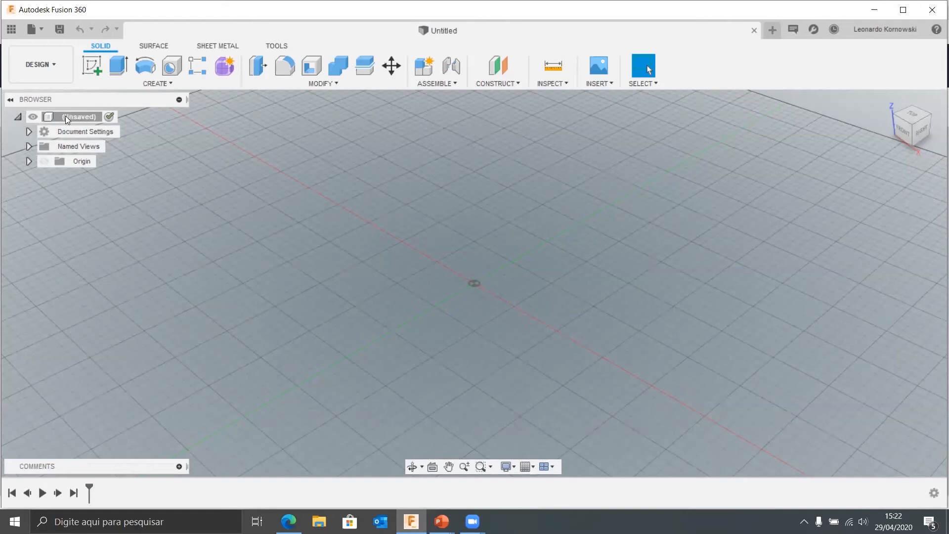
- Open the ClampPipe.png rendering from the Clamp Pipe folder in the web browser and view the image enlarged
{"action": "left_click", "coordinate": [13, 30]}
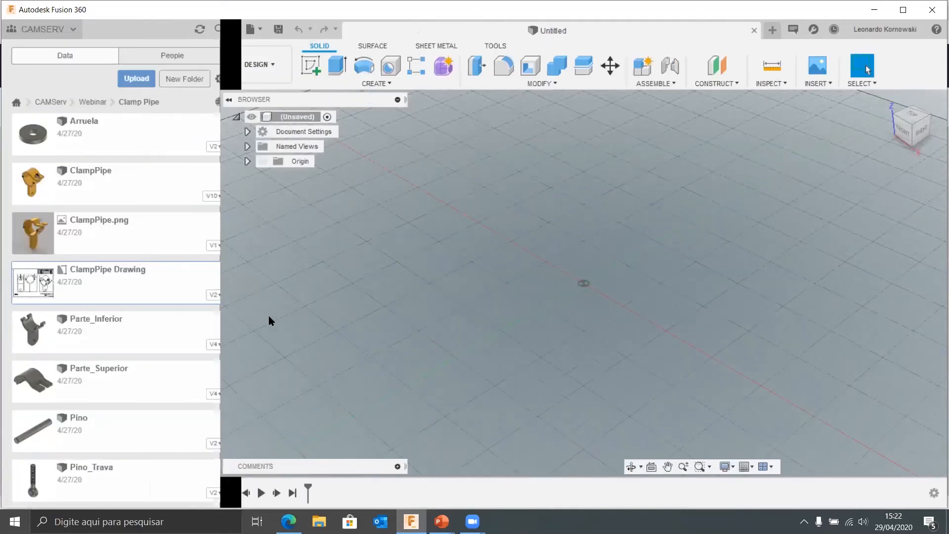
{"action": "left_click", "coordinate": [92, 218]}
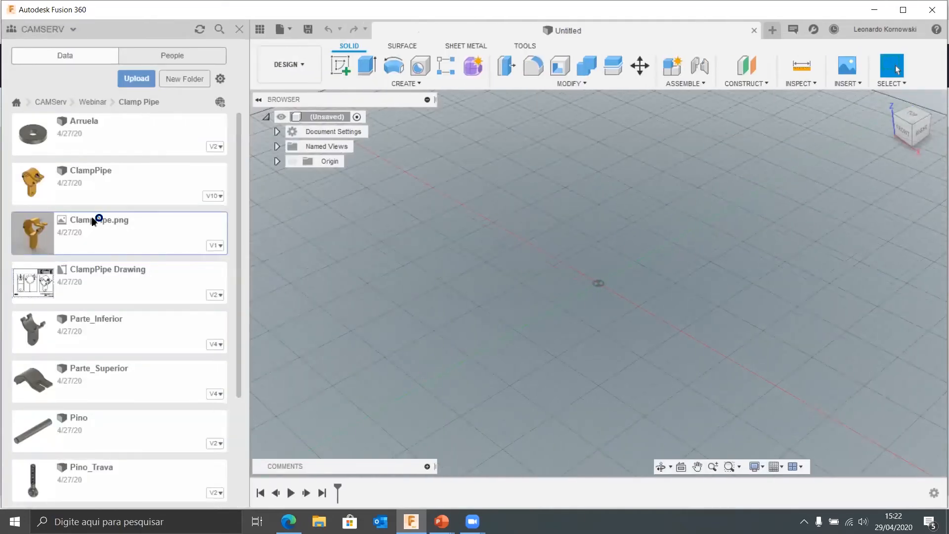
{"action": "left_click", "coordinate": [288, 521]}
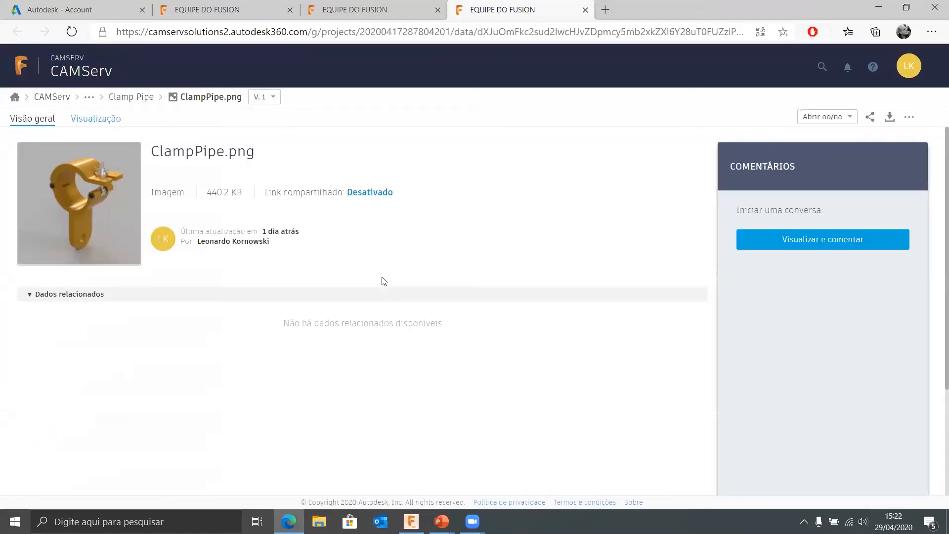
{"action": "left_click", "coordinate": [86, 221]}
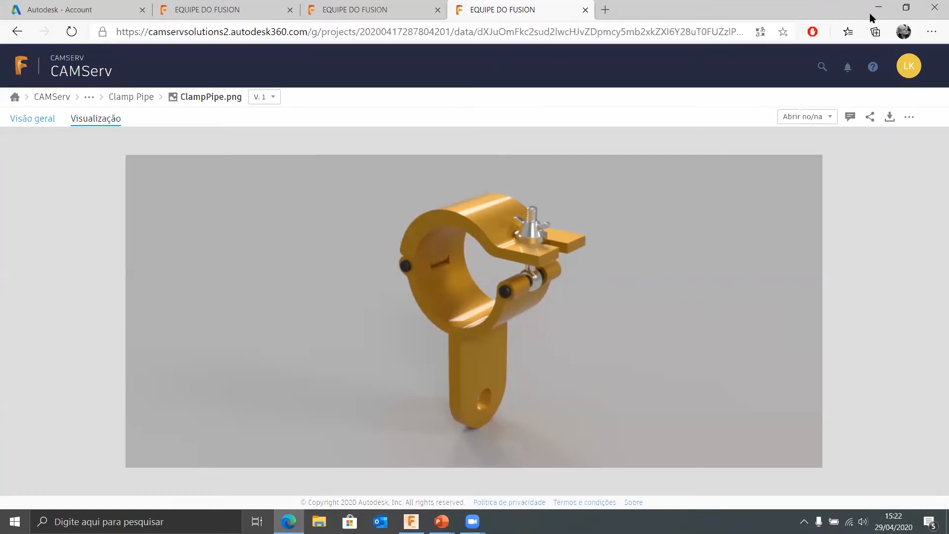
- Return to Fusion 360, open the Trail 450 assembly from the CAMServ project's Bike folder, and hide the project file list
{"action": "left_click", "coordinate": [411, 521]}
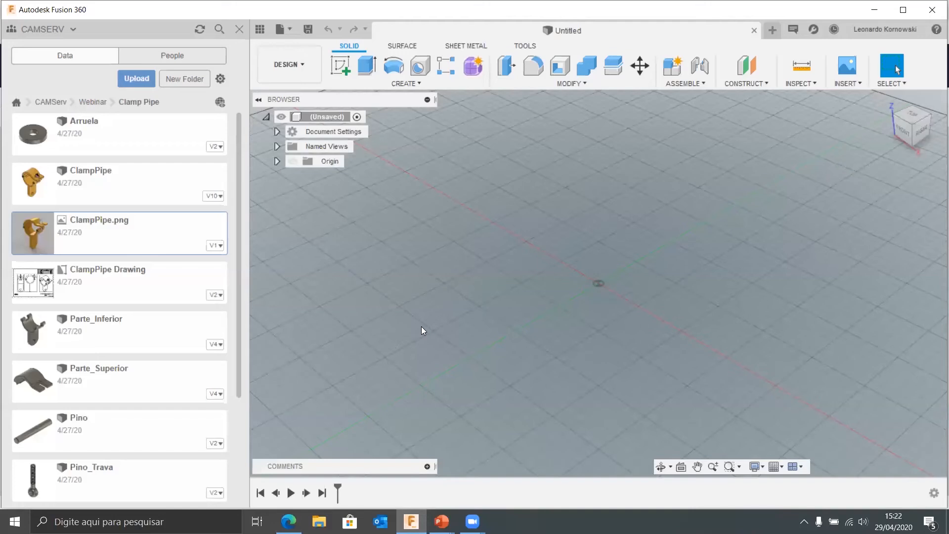
{"action": "left_click", "coordinate": [55, 102]}
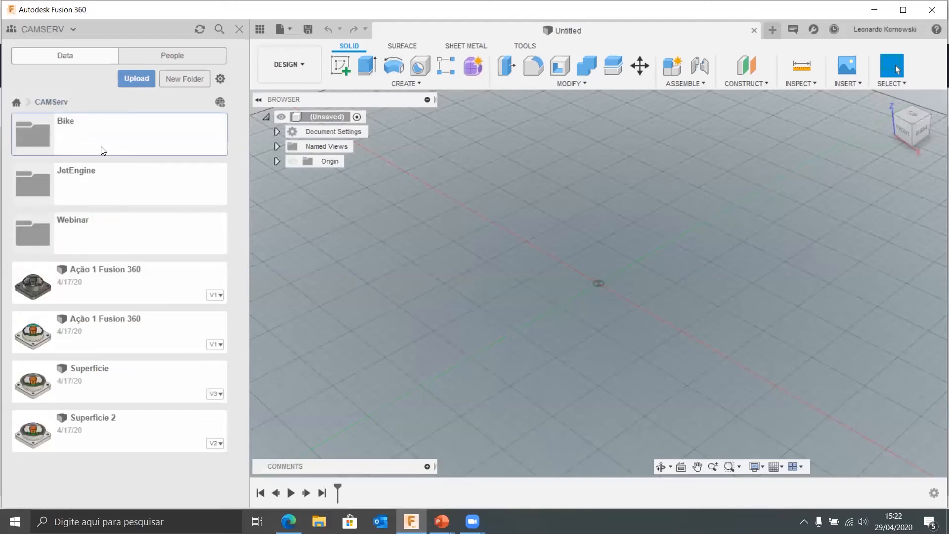
{"action": "left_click", "coordinate": [100, 148]}
{"action": "double_click", "coordinate": [118, 336]}
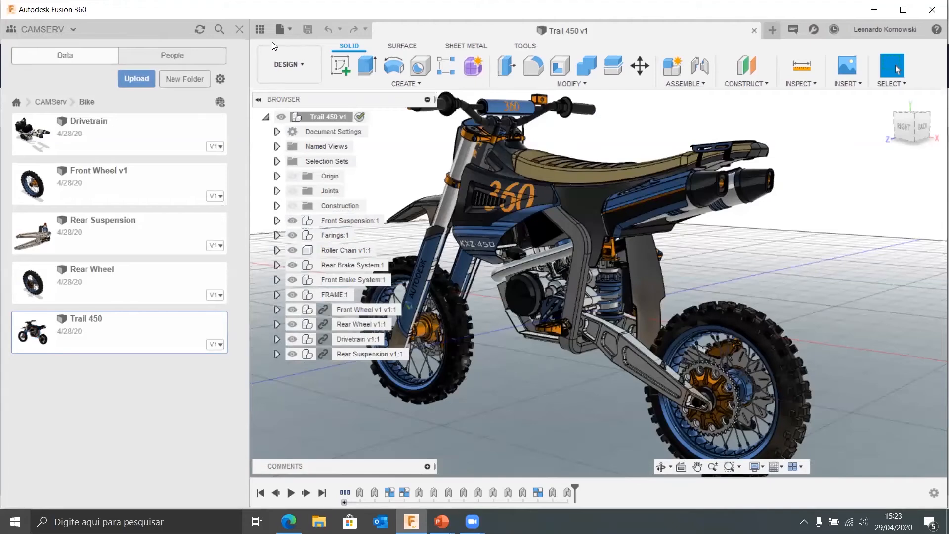
{"action": "left_click", "coordinate": [261, 30]}
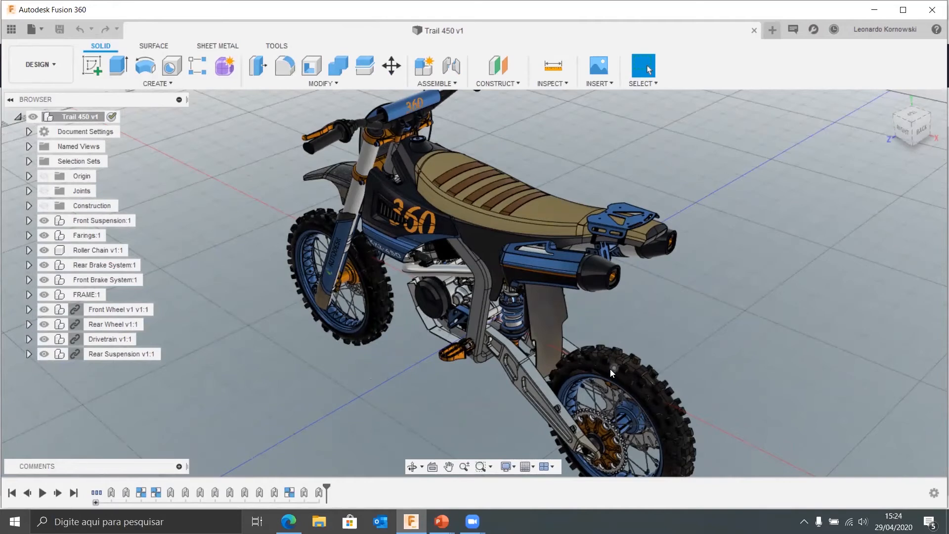
- Switch to the web browser and open Trail 450 from the Bike folder in the online 3D viewer
{"action": "key", "text": "alt+Tab"}
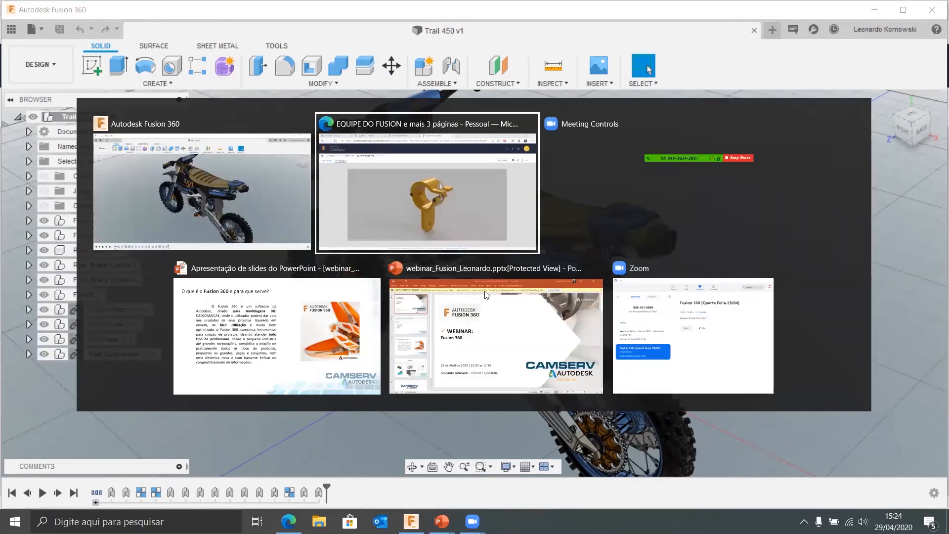
{"action": "left_click", "coordinate": [398, 215]}
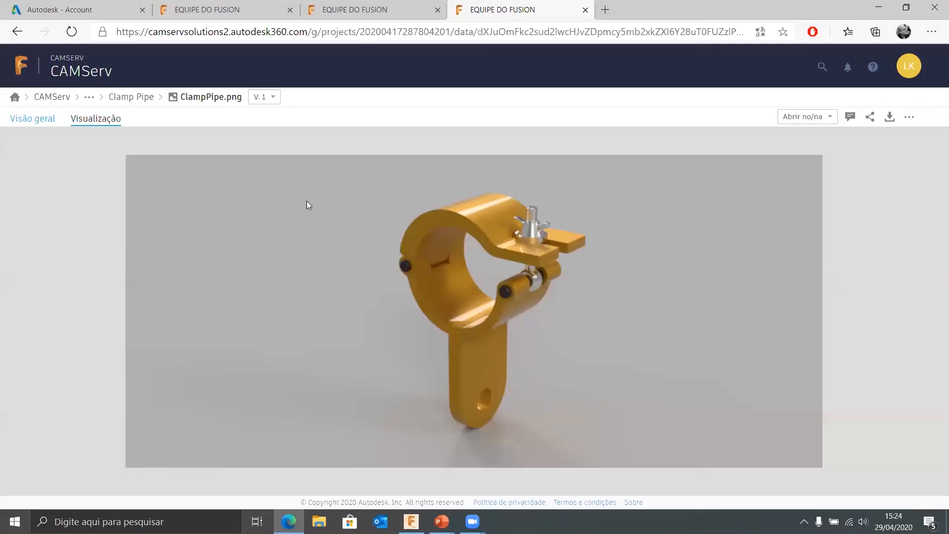
{"action": "left_click", "coordinate": [216, 13]}
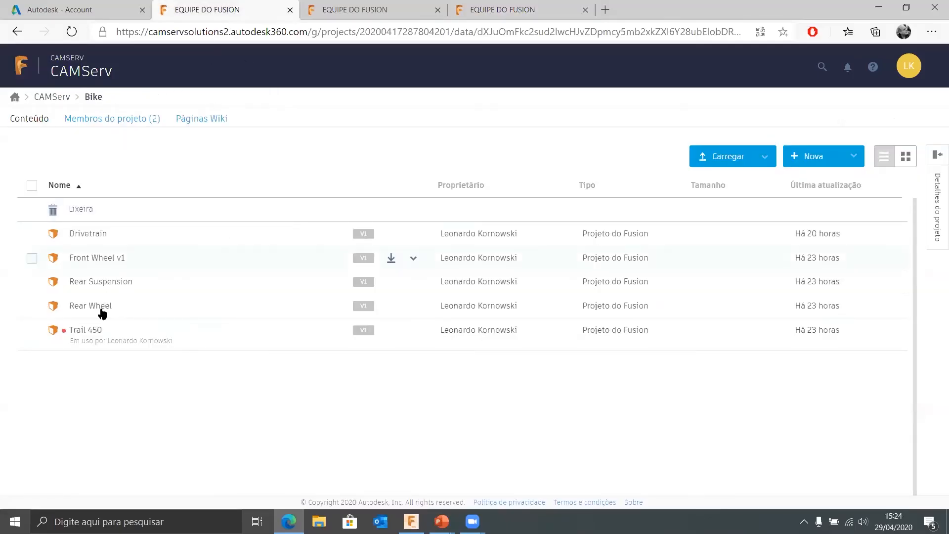
{"action": "left_click", "coordinate": [91, 331]}
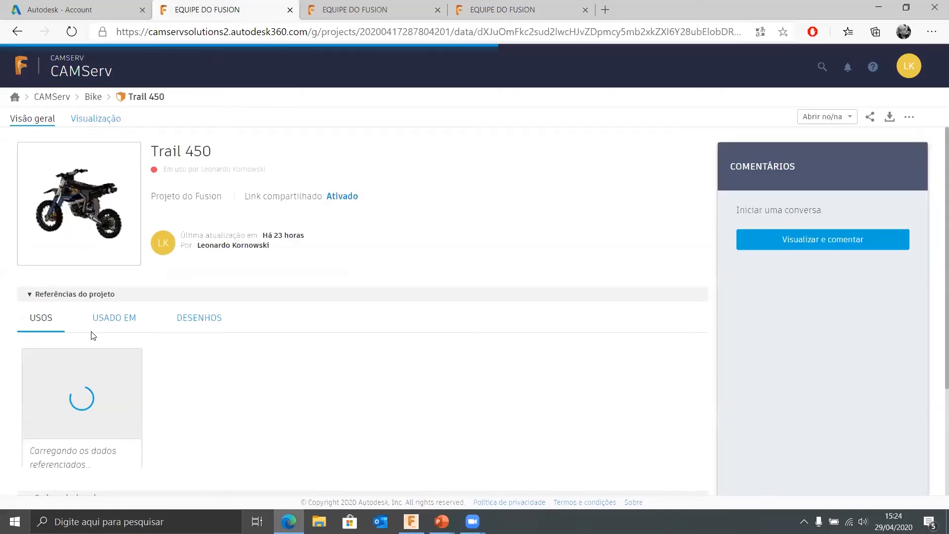
{"action": "left_click", "coordinate": [78, 193]}
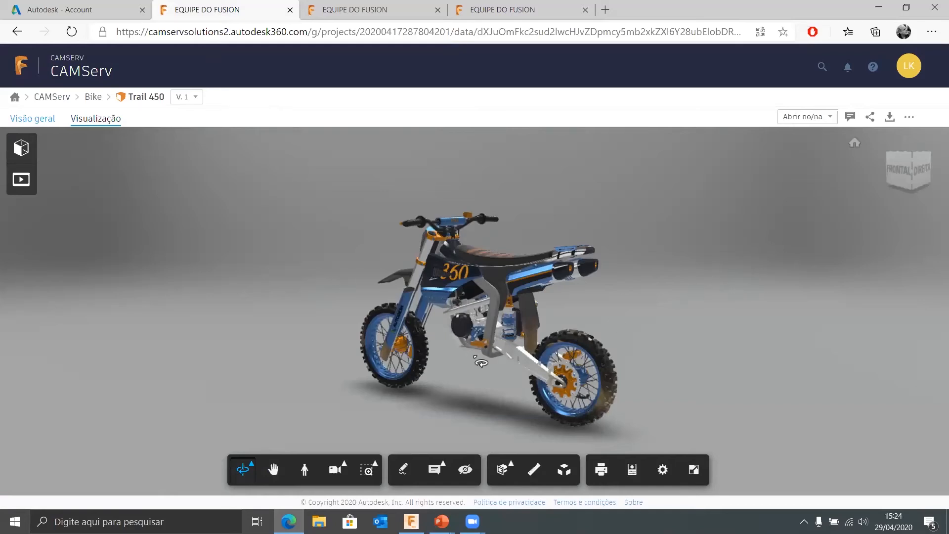
- Inspect the motorcycle from the side and review the comments on this version, closing the comments list again
{"action": "middle_click_drag", "start_coordinate": [451, 366], "coordinate": [537, 370], "text": "shift"}
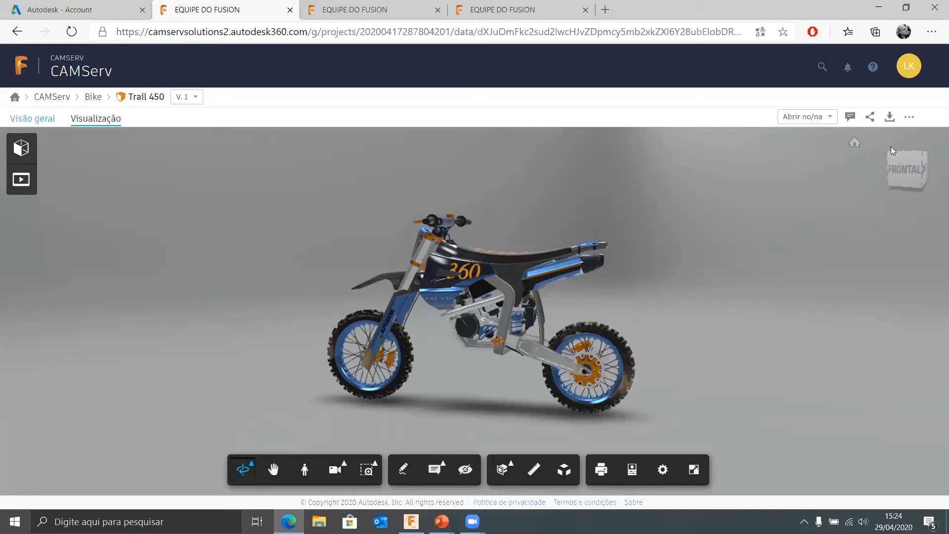
{"action": "left_click", "coordinate": [851, 117]}
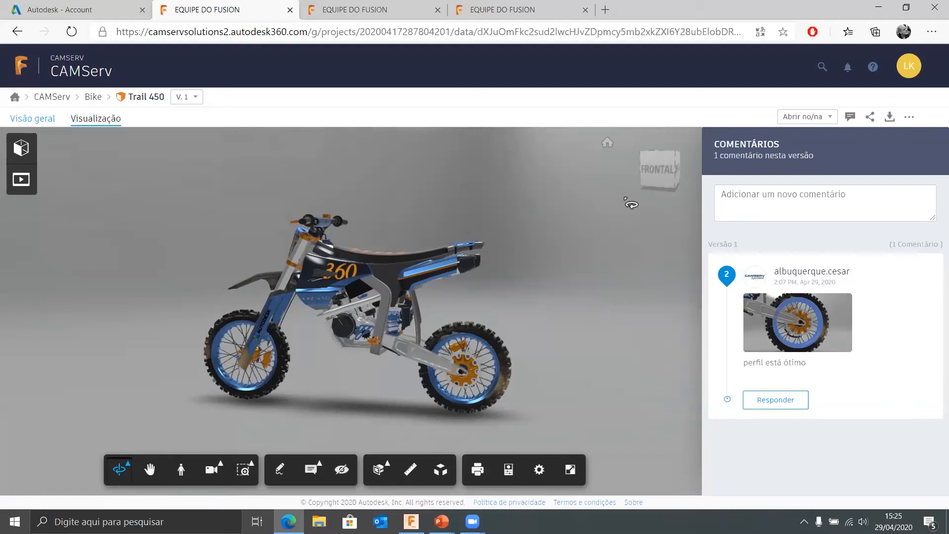
{"action": "left_click", "coordinate": [850, 117]}
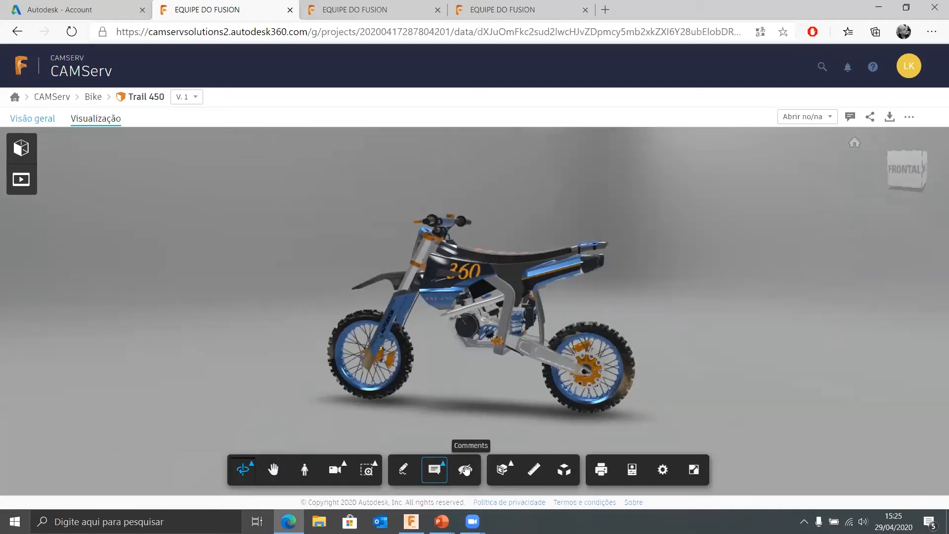
- Section the motorcycle with an X plane and rotate the plane to cut lengthwise through the engine
{"action": "left_click", "coordinate": [505, 468]}
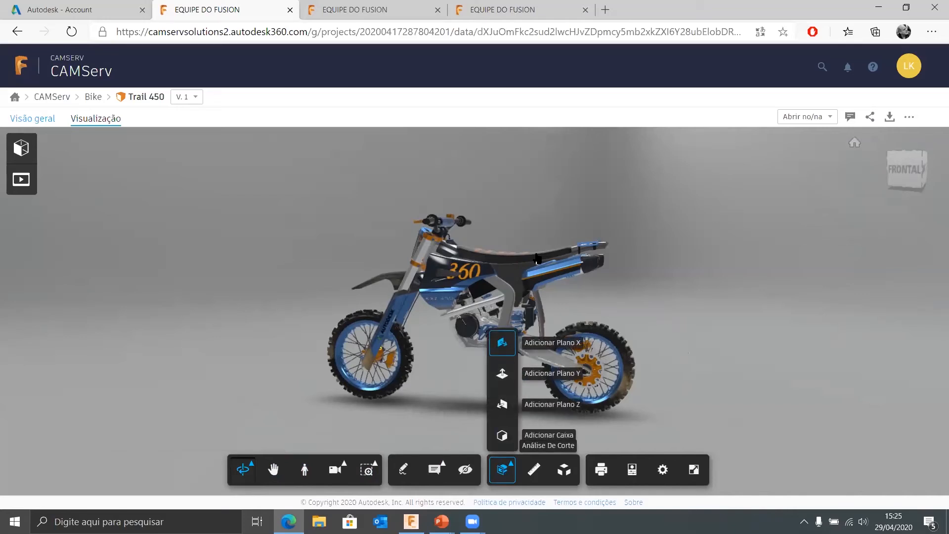
{"action": "left_click", "coordinate": [503, 345]}
{"action": "left_click_drag", "start_coordinate": [517, 310], "coordinate": [546, 315]}
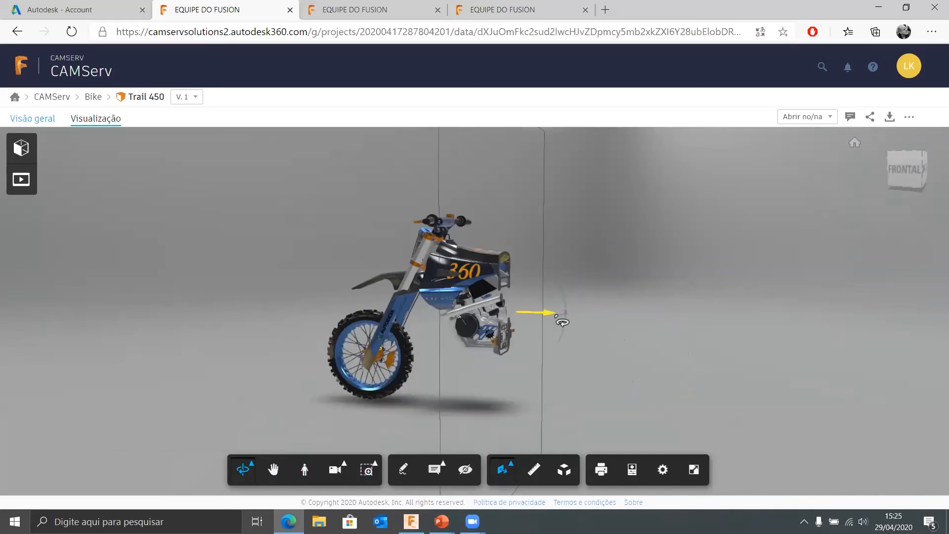
{"action": "scroll", "coordinate": [519, 302], "scroll_direction": "up", "scroll_amount": 1}
{"action": "scroll", "coordinate": [525, 309], "scroll_direction": "down", "scroll_amount": 5}
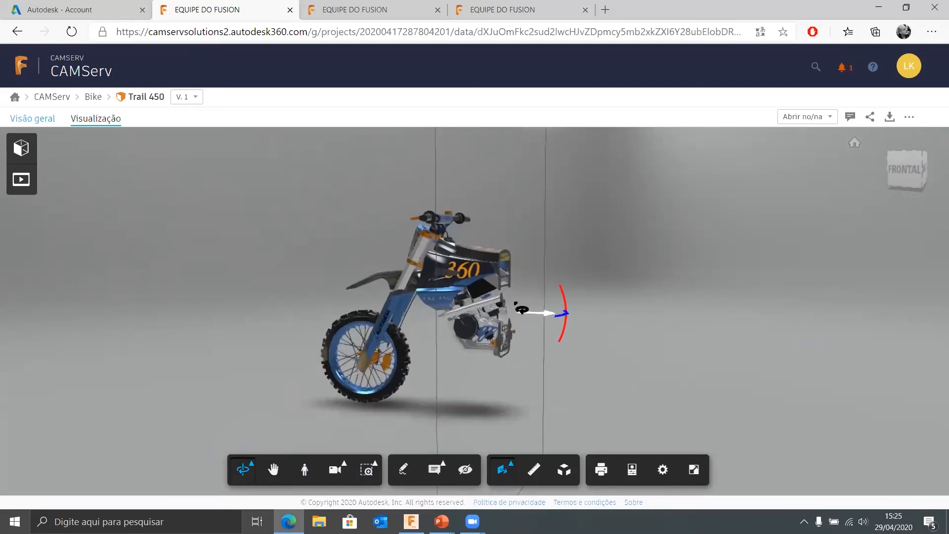
{"action": "left_click_drag", "start_coordinate": [508, 303], "coordinate": [653, 209]}
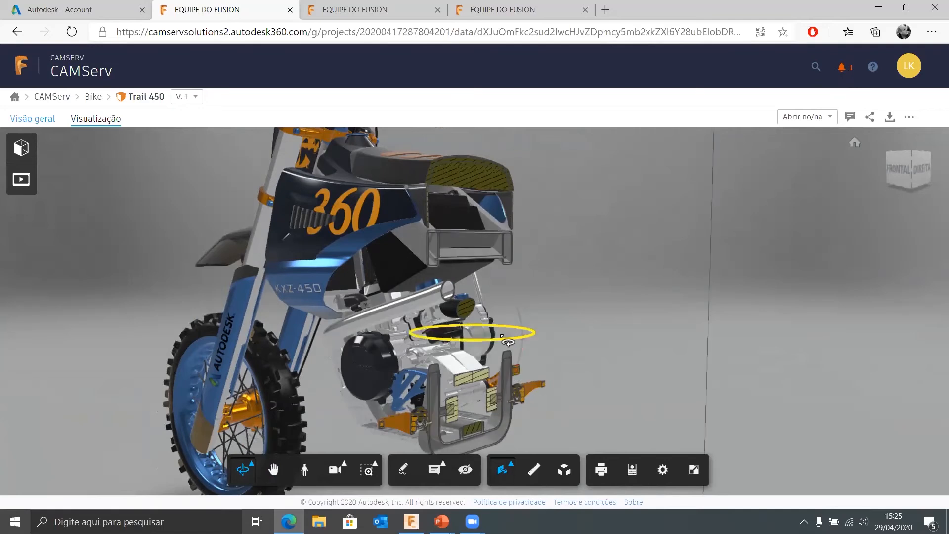
{"action": "left_click_drag", "start_coordinate": [531, 346], "coordinate": [359, 360]}
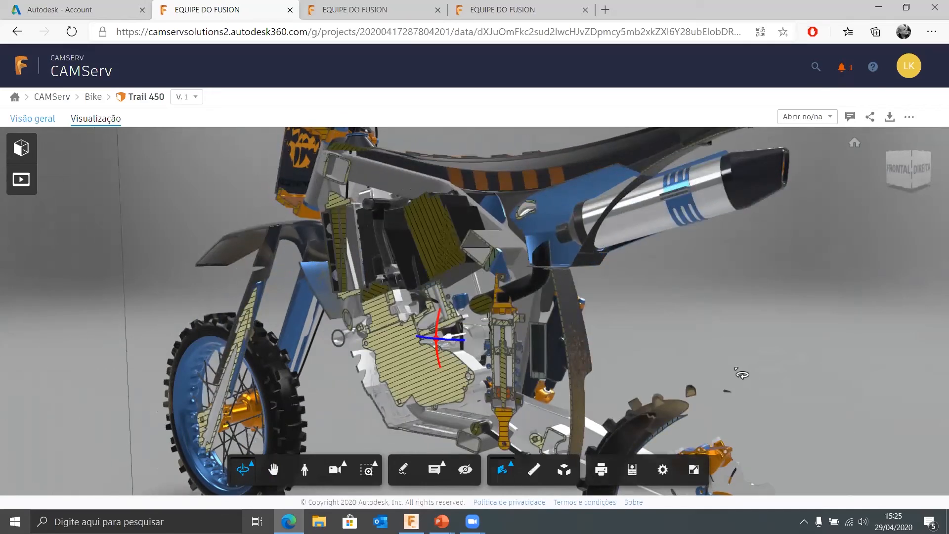
- Shift the section plane sideways through the front fork and engine, inspect the cut, and remove the section
{"action": "middle_click_drag", "start_coordinate": [581, 368], "coordinate": [541, 337], "text": "shift"}
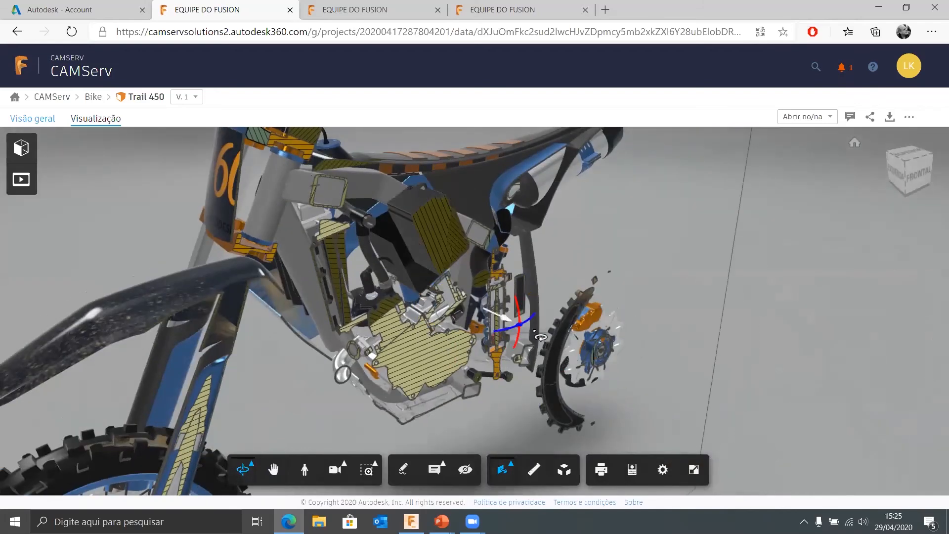
{"action": "mouse_move", "coordinate": [505, 318]}
{"action": "left_mouse_down"}
{"action": "mouse_move", "coordinate": [836, 386]}
{"action": "mouse_move", "coordinate": [814, 366]}
{"action": "mouse_move", "coordinate": [819, 335]}
{"action": "left_mouse_up"}
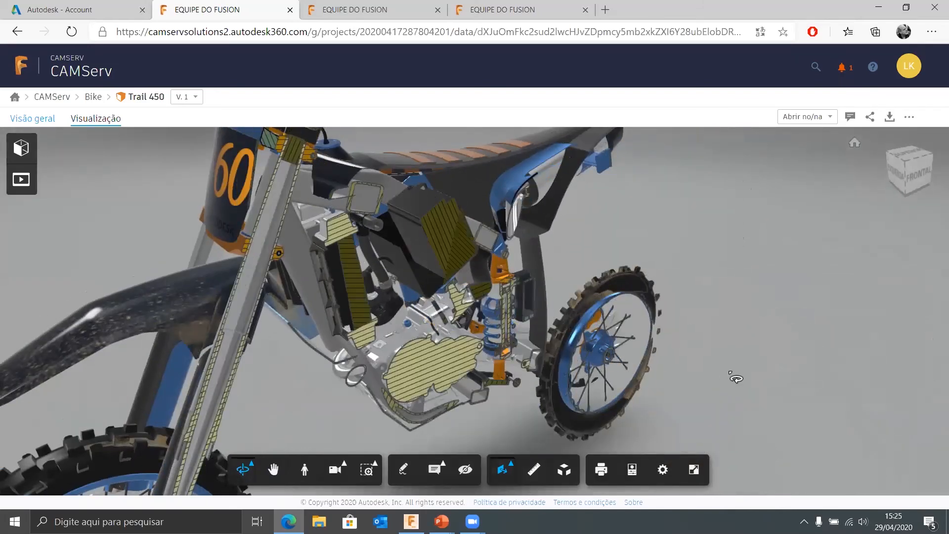
{"action": "left_click", "coordinate": [502, 470]}
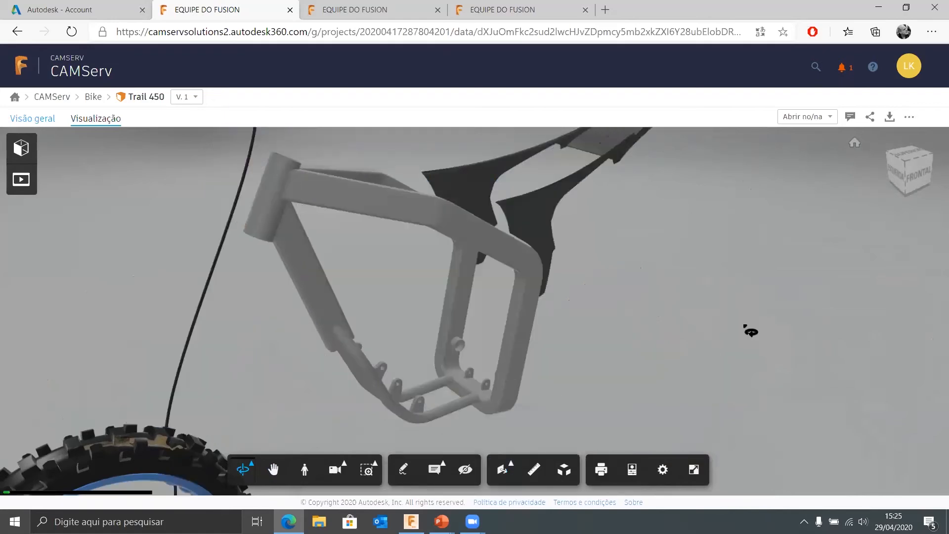
- Measure the distance between the rear and front wheel axles, and exit the measuring tool
{"action": "left_click", "coordinate": [534, 470]}
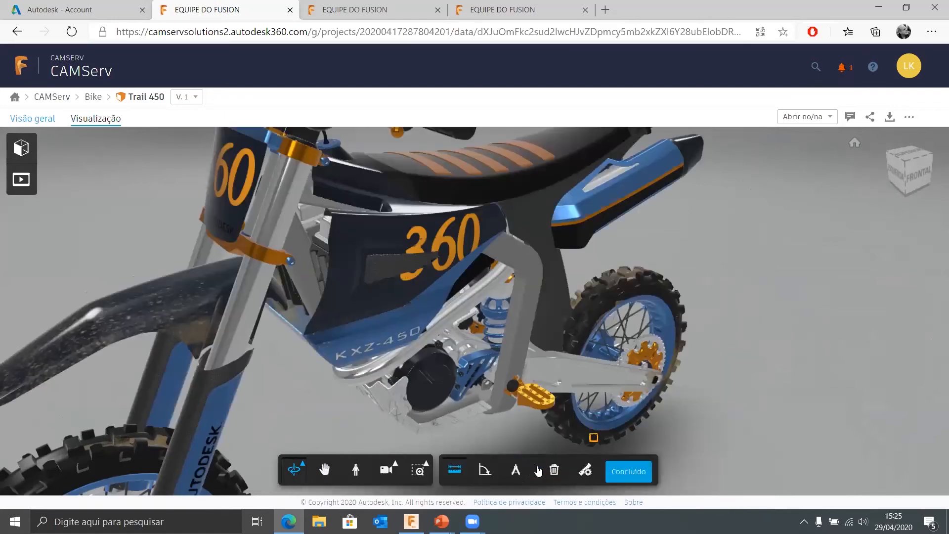
{"action": "middle_click_drag", "start_coordinate": [703, 370], "coordinate": [658, 160], "text": "shift"}
{"action": "left_click", "coordinate": [670, 241]}
{"action": "left_click", "coordinate": [47, 293]}
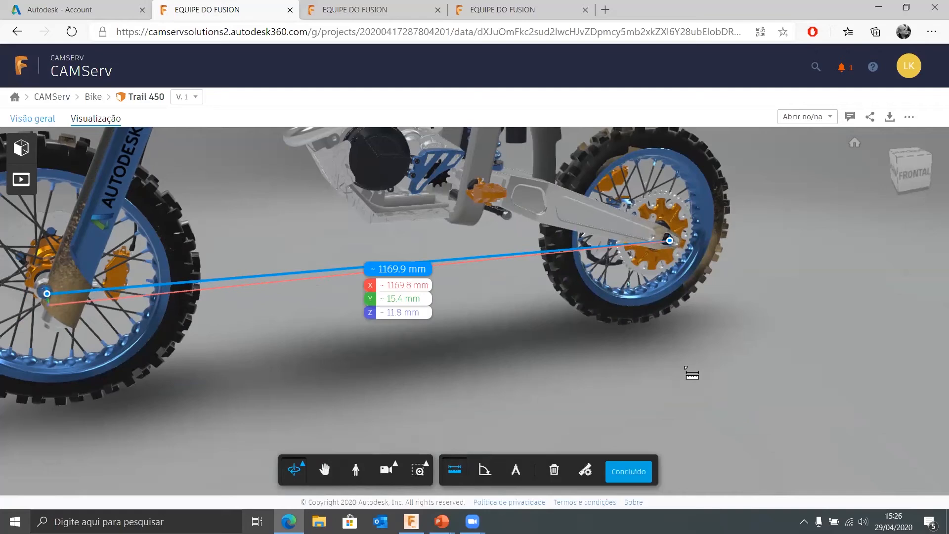
{"action": "key", "text": "Escape"}
- Explode the motorcycle slightly to examine its separate components, and collapse it back to the assembled state
{"action": "left_click", "coordinate": [564, 470]}
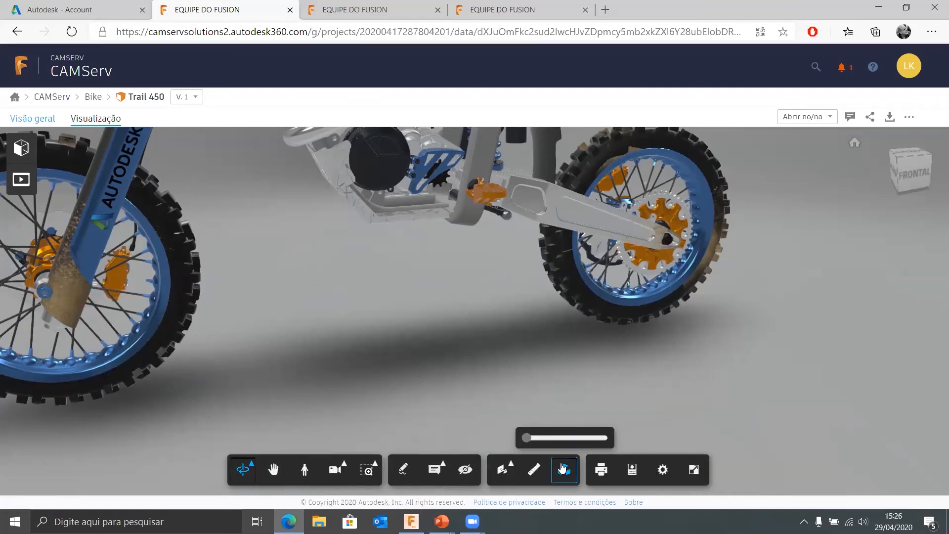
{"action": "left_click_drag", "start_coordinate": [529, 437], "coordinate": [545, 438]}
{"action": "scroll", "coordinate": [495, 324], "scroll_direction": "up", "scroll_amount": 3}
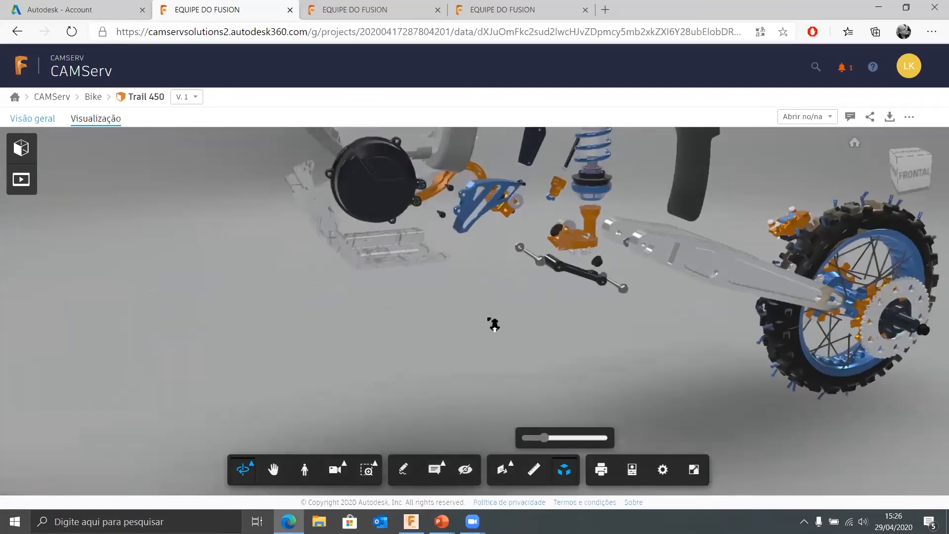
{"action": "scroll", "coordinate": [493, 306], "scroll_direction": "down", "scroll_amount": 7}
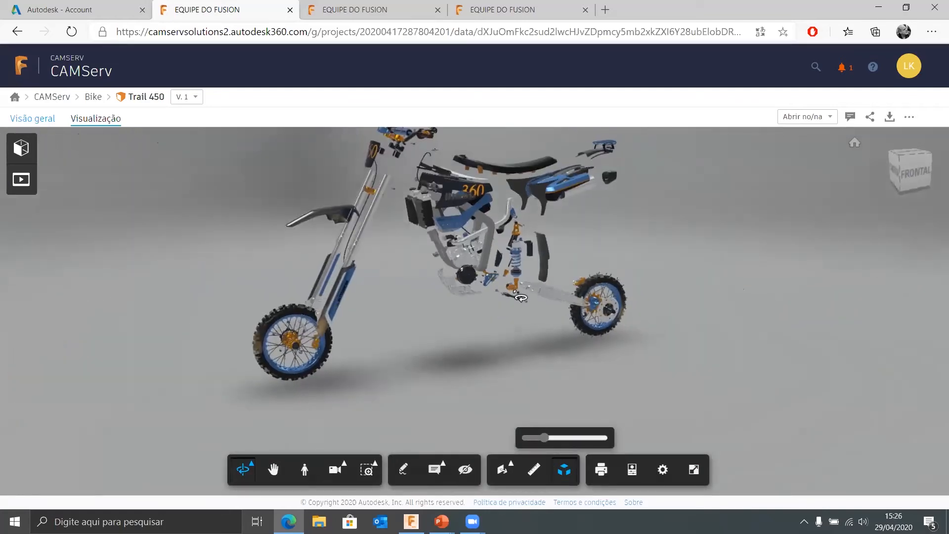
{"action": "middle_click_drag", "start_coordinate": [579, 255], "coordinate": [625, 246], "text": "shift"}
{"action": "left_click_drag", "start_coordinate": [629, 251], "coordinate": [572, 399]}
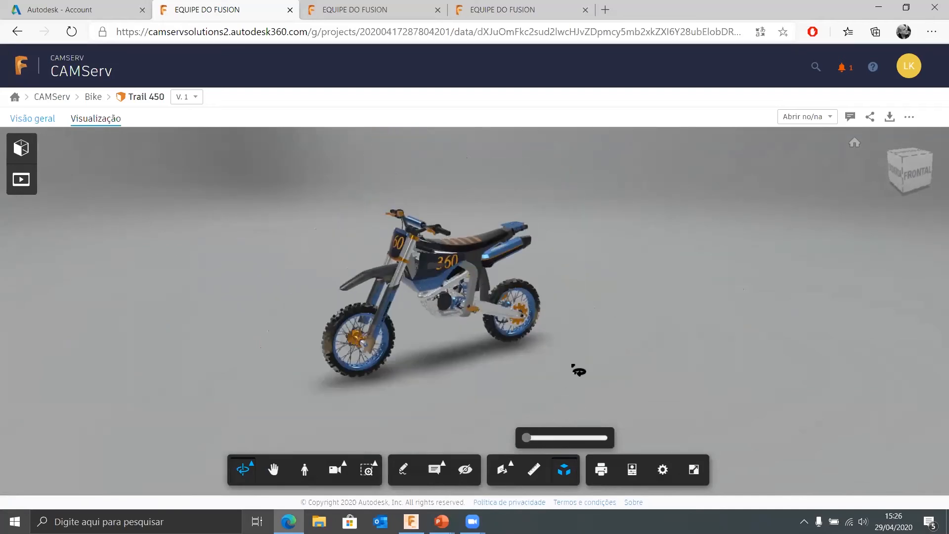
{"action": "left_click", "coordinate": [564, 467]}
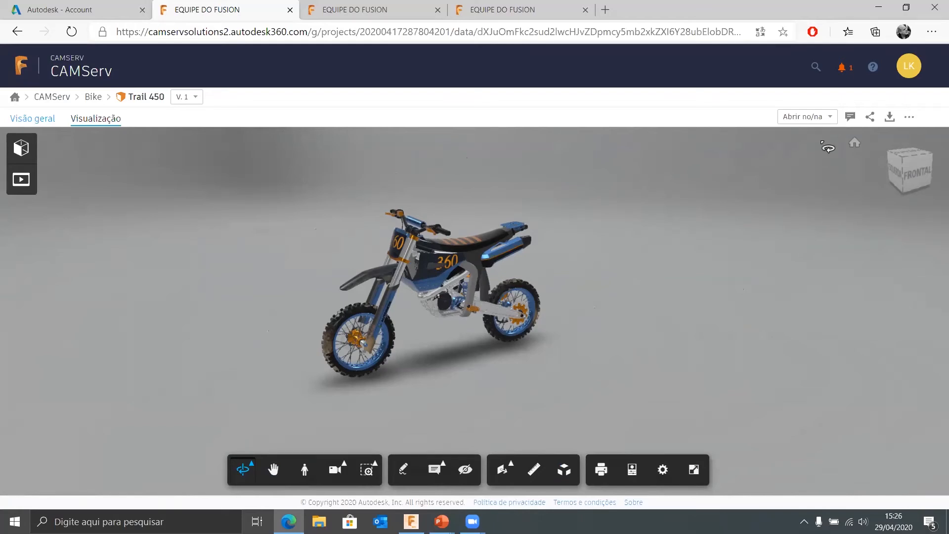
- Open the motorcycle's comments and show the model view attached to the comment about enlarging the rim
{"action": "left_click", "coordinate": [72, 31]}
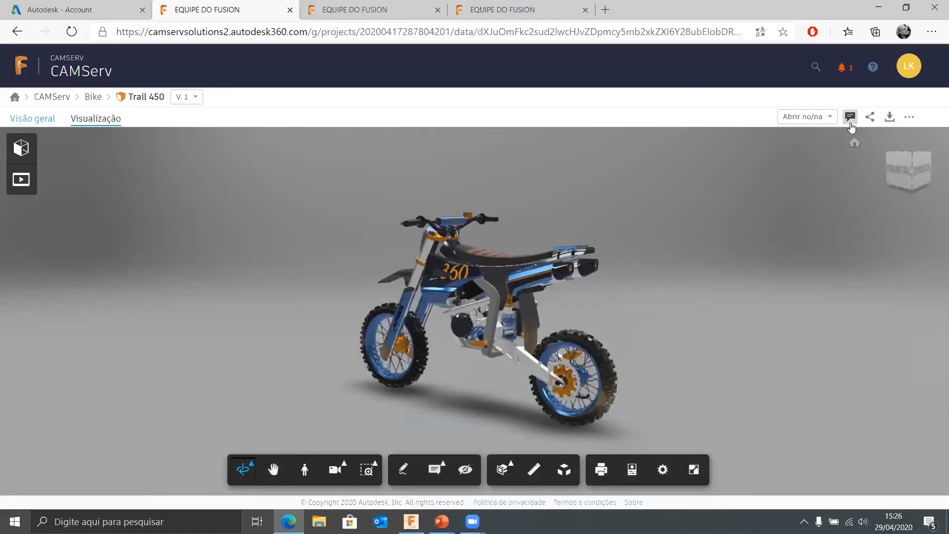
{"action": "left_click", "coordinate": [850, 123]}
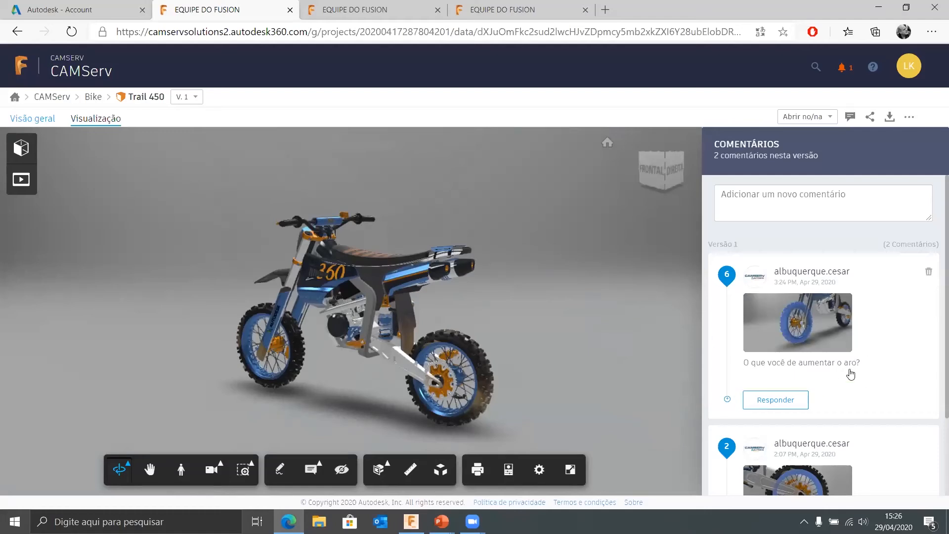
{"action": "left_click", "coordinate": [809, 331]}
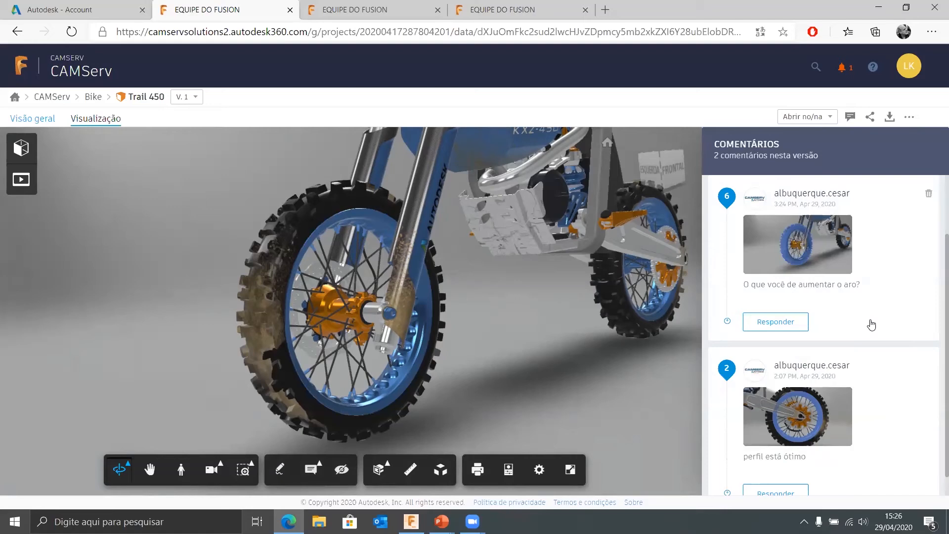
- Post the reply "Ótima ideia!" to the comment about enlarging the rim
{"action": "left_click", "coordinate": [779, 327]}
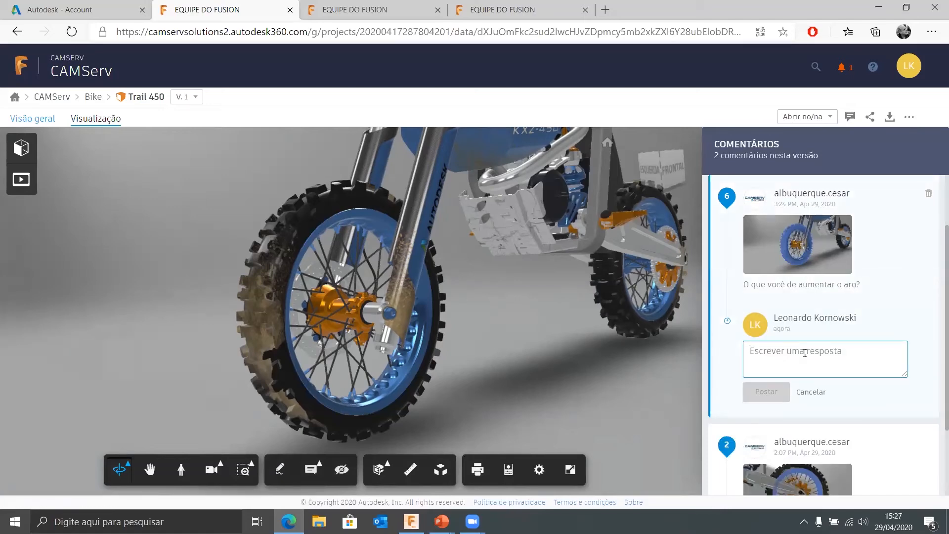
{"action": "type", "text": "otimo"}
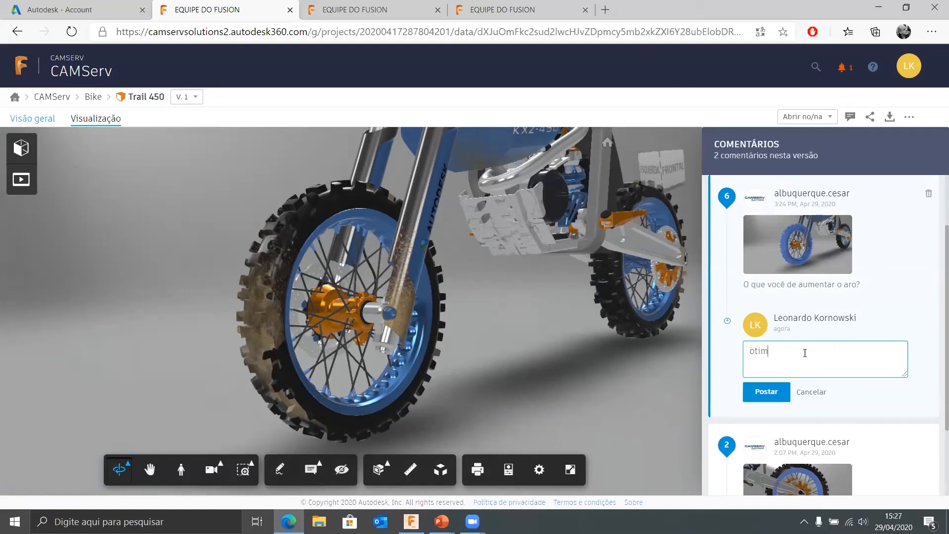
{"action": "key", "text": "BackSpace"}
{"action": "key", "text": "BackSpace"}
{"action": "key", "text": "BackSpace"}
{"action": "key", "text": "BackSpace"}
{"action": "key", "text": "BackSpace"}
{"action": "key", "text": "BackSpace"}
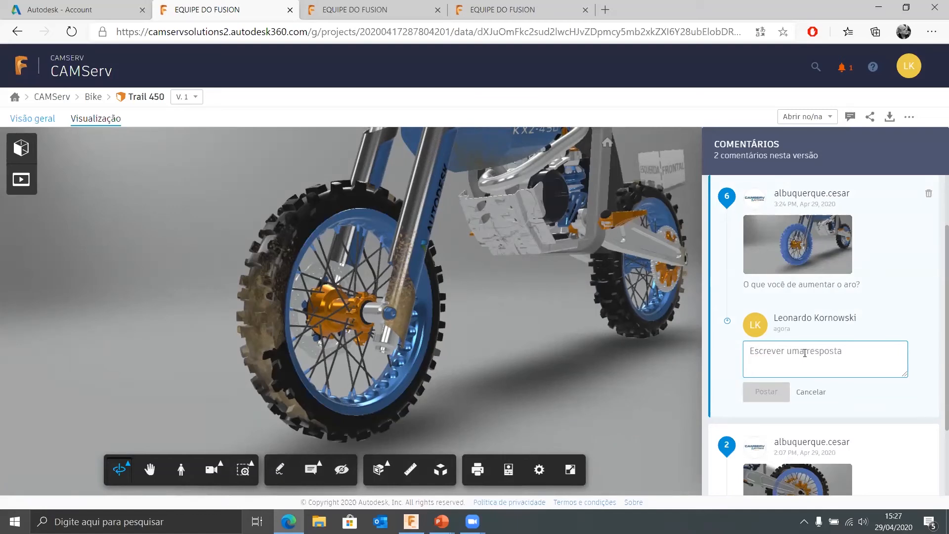
{"action": "type", "text": "Ótima ideia!"}
{"action": "left_click", "coordinate": [768, 393]}
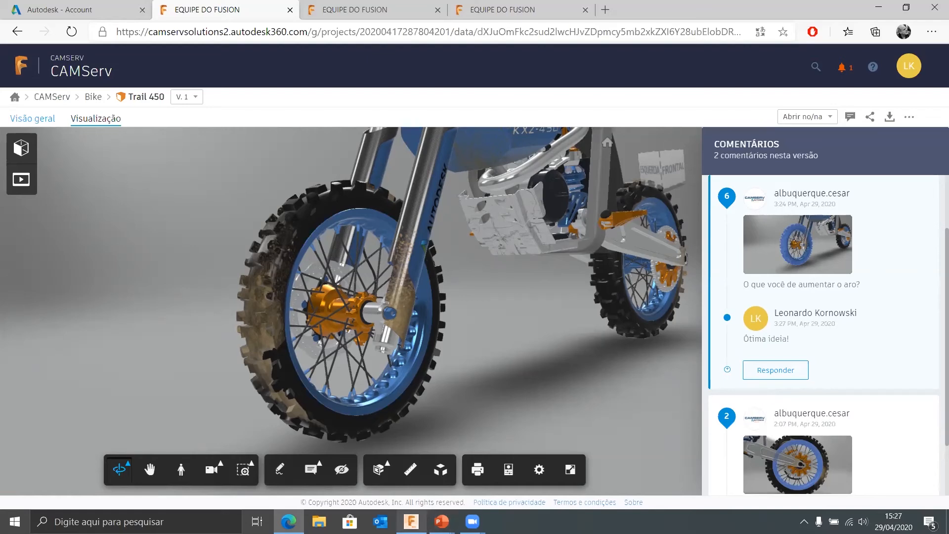
- Switch to Fusion 360 and open the Front Wheel v1 design from the Bike folder
{"action": "left_click", "coordinate": [411, 522]}
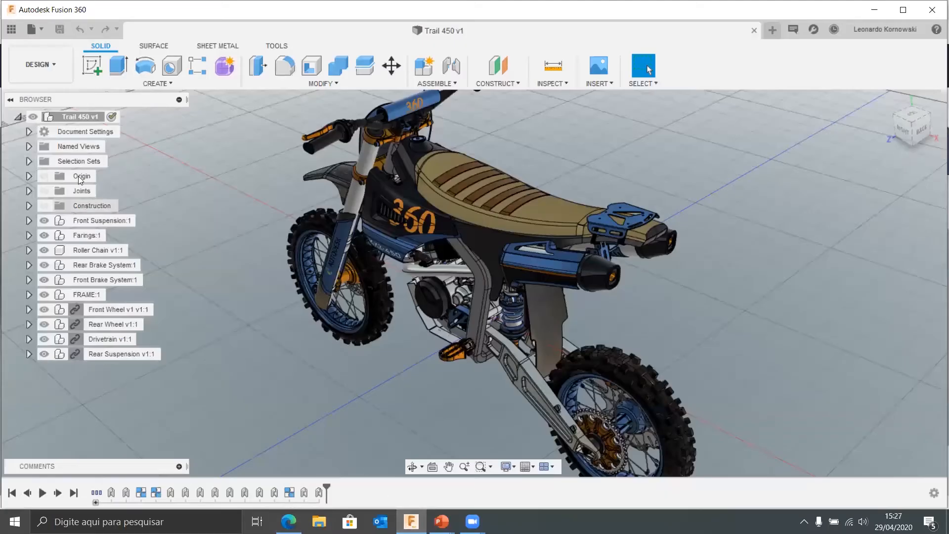
{"action": "left_click", "coordinate": [11, 30]}
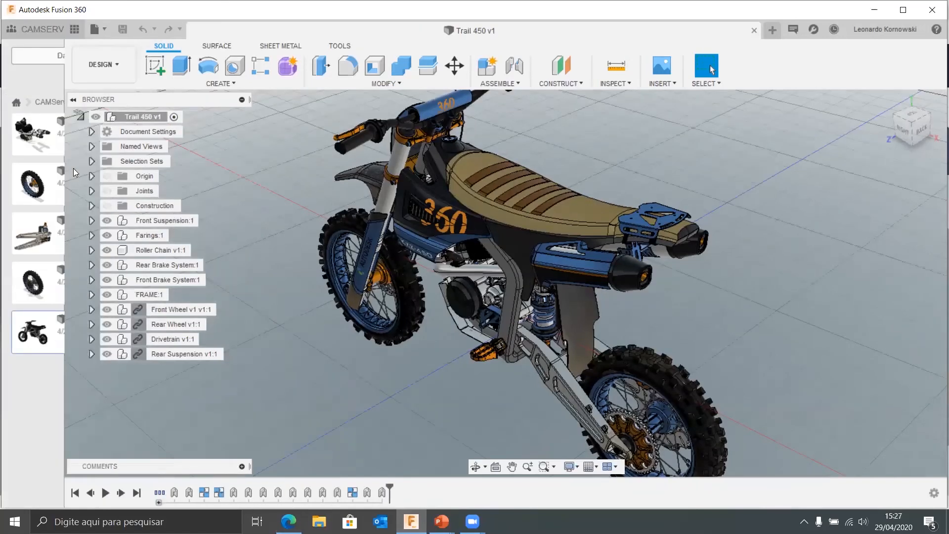
{"action": "double_click", "coordinate": [92, 182]}
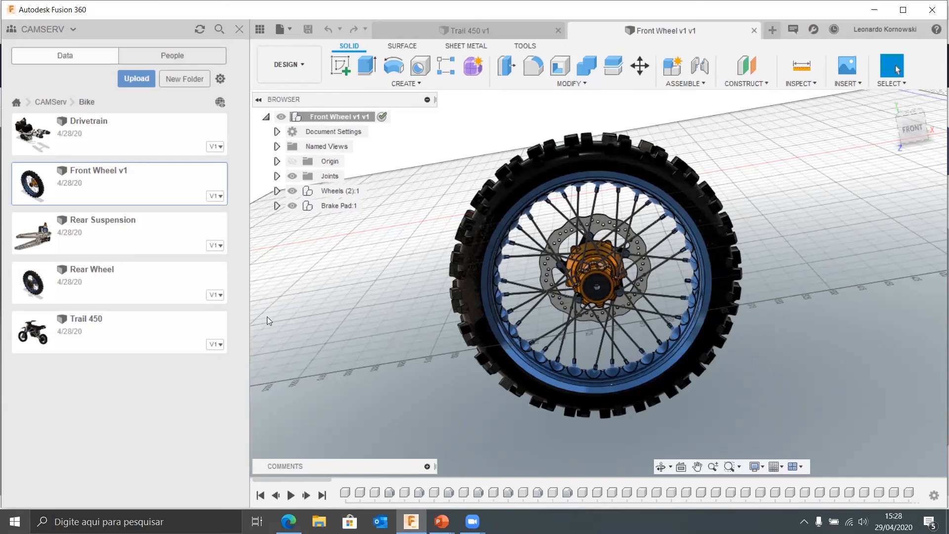
- Review Front Wheel v1's version history, the designs it uses, the designs it is used in, and its drawings
{"action": "left_click", "coordinate": [213, 197]}
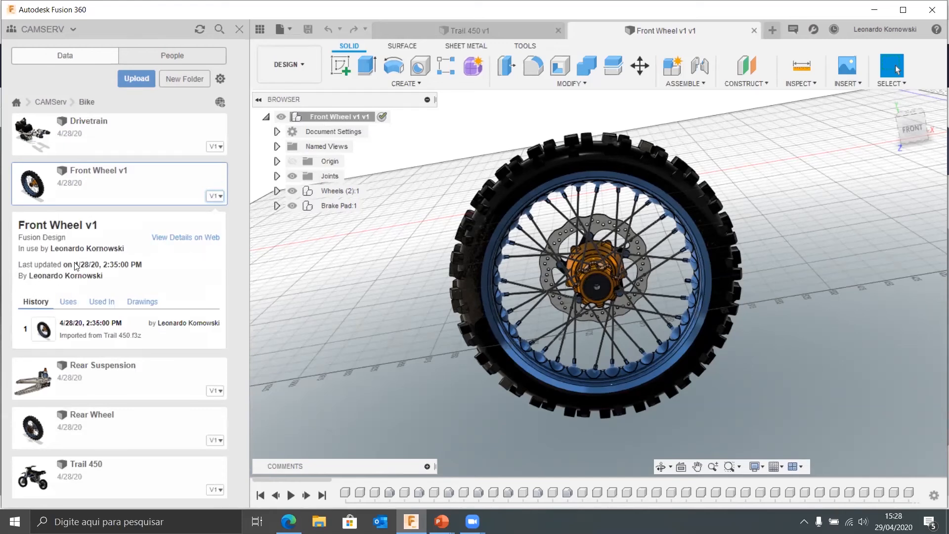
{"action": "left_click", "coordinate": [67, 307]}
{"action": "left_click", "coordinate": [100, 303]}
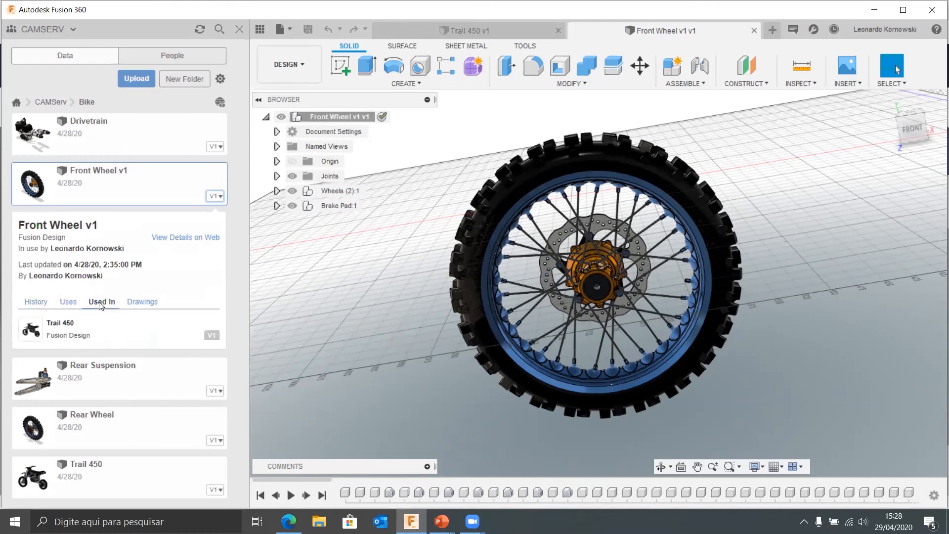
{"action": "left_click", "coordinate": [148, 303]}
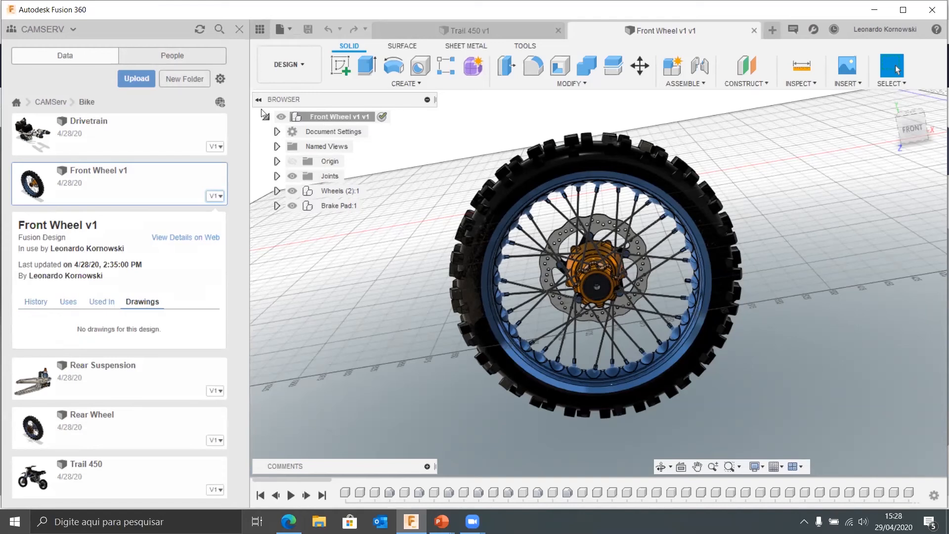
{"action": "left_click", "coordinate": [260, 29]}
- Browse to the Clamp Pipe folder inside the Webinar folder and examine all versions in the ClampPipe design's history
{"action": "left_click", "coordinate": [11, 29]}
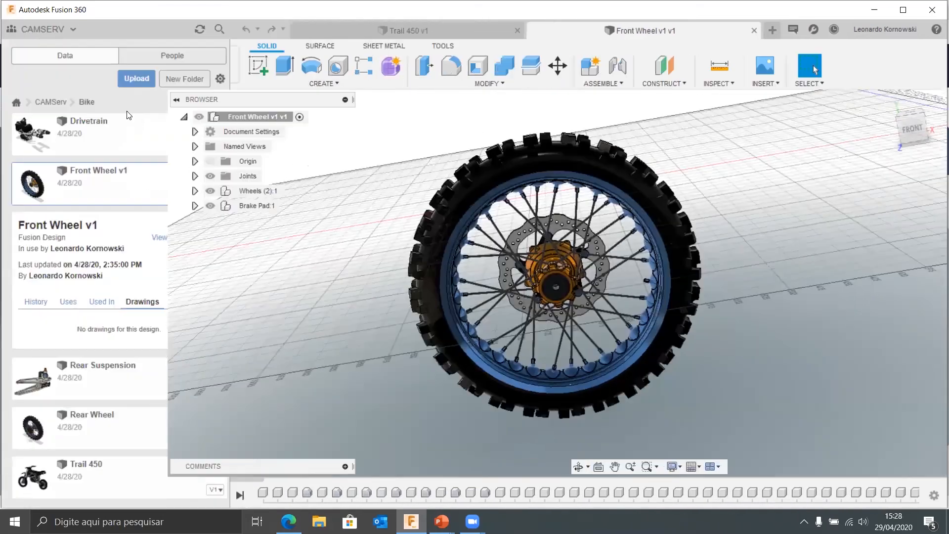
{"action": "left_click", "coordinate": [63, 102]}
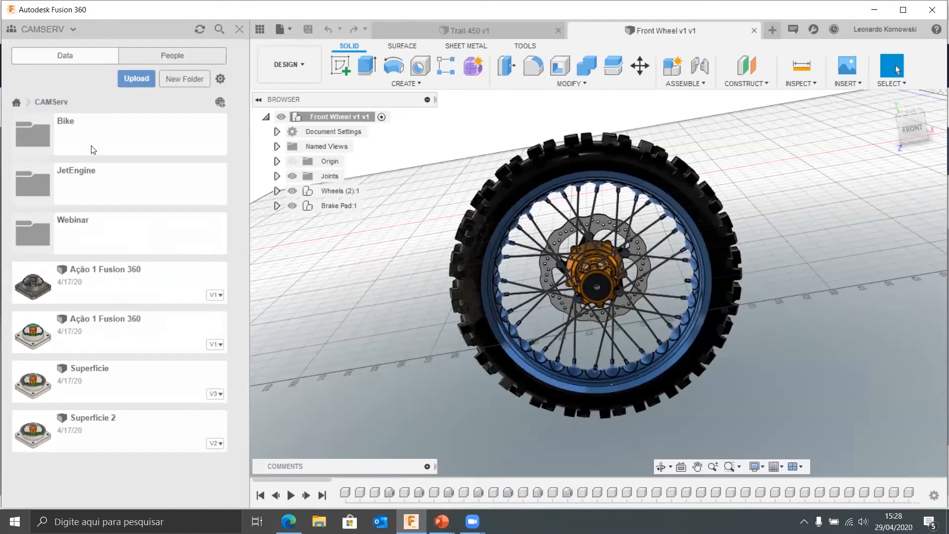
{"action": "left_click", "coordinate": [84, 238]}
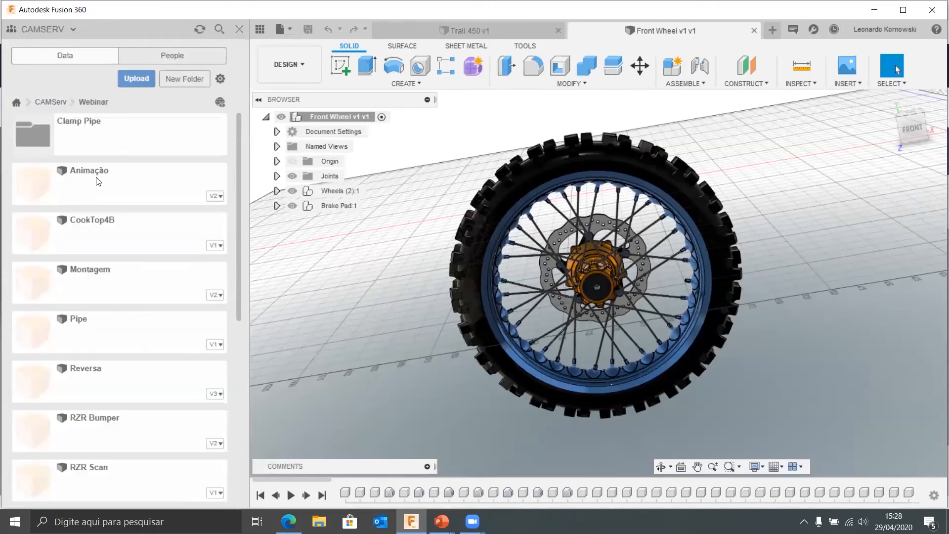
{"action": "left_click", "coordinate": [109, 147]}
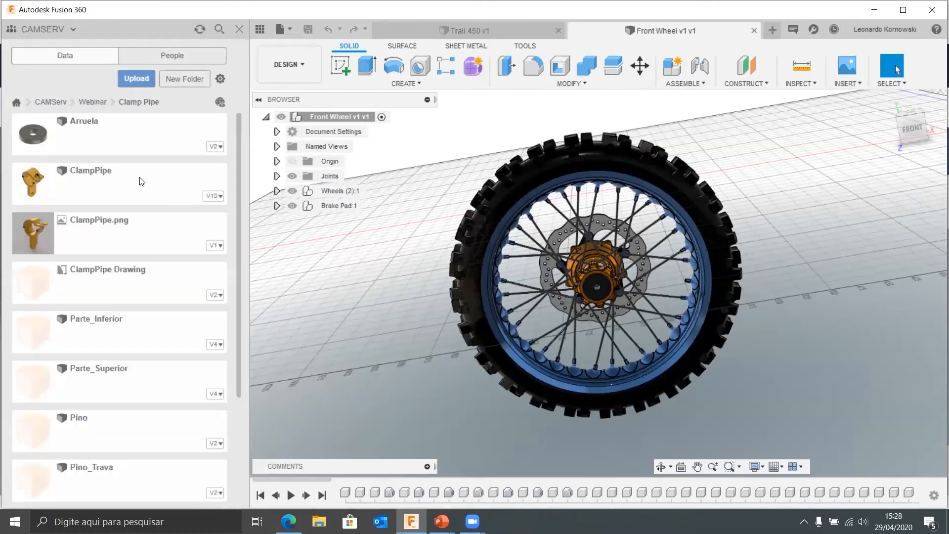
{"action": "left_click", "coordinate": [209, 196]}
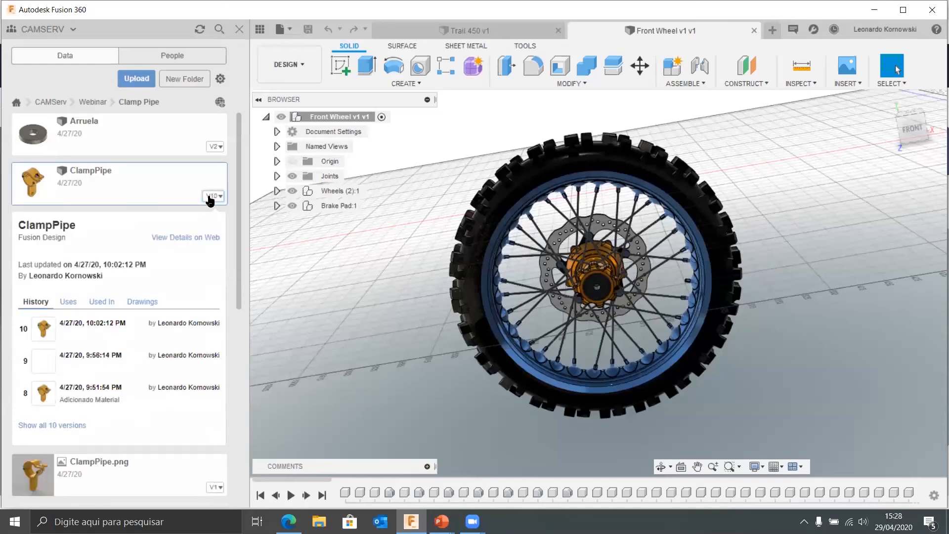
{"action": "left_click_drag", "start_coordinate": [239, 258], "coordinate": [238, 280]}
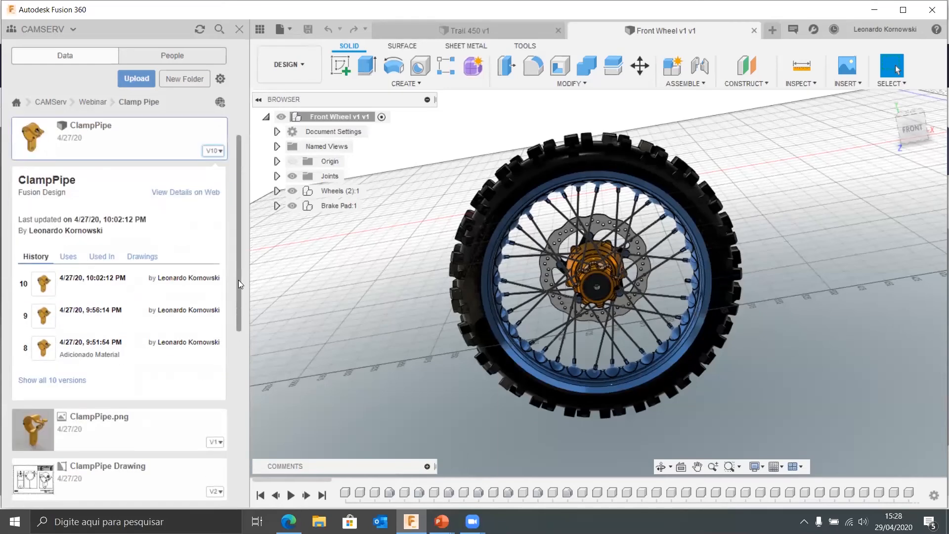
{"action": "left_click", "coordinate": [59, 380]}
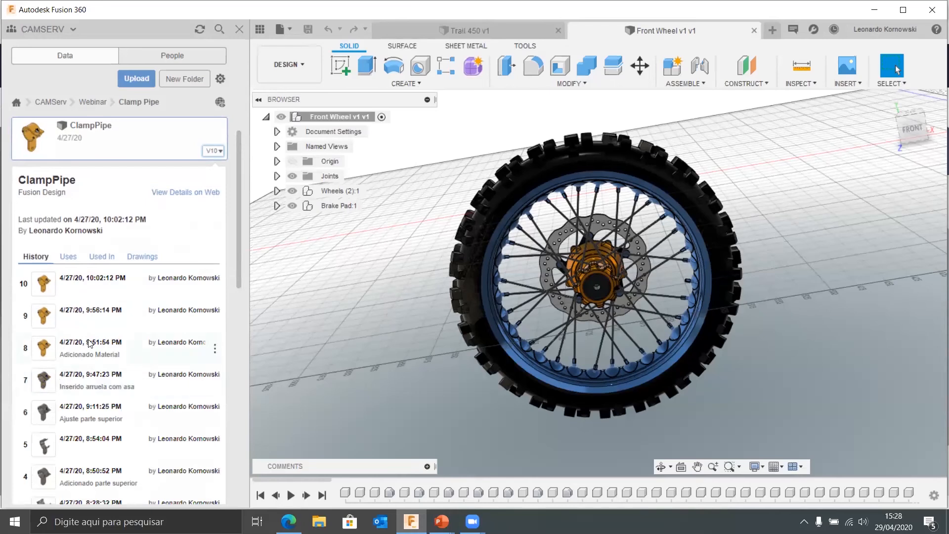
{"action": "scroll", "coordinate": [89, 338], "scroll_direction": "down", "scroll_amount": 4}
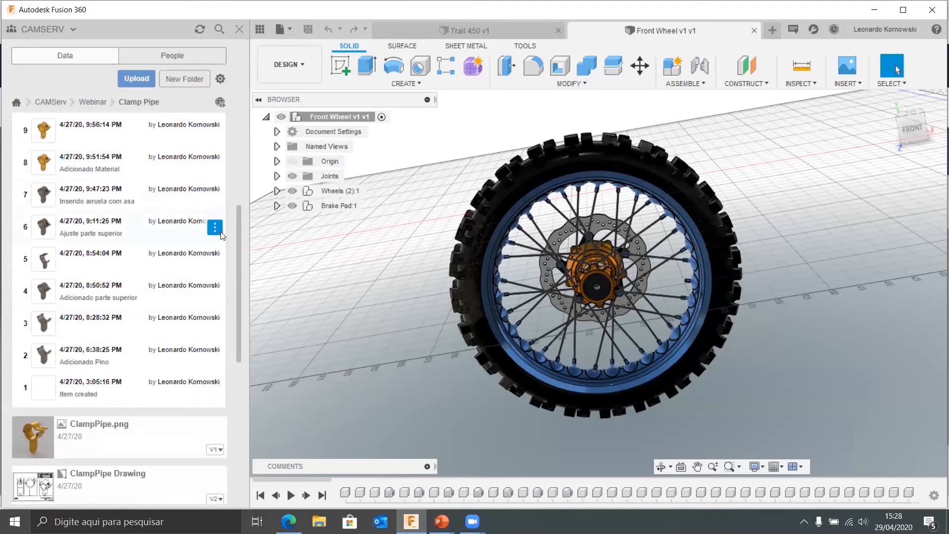
{"action": "left_click_drag", "start_coordinate": [238, 262], "coordinate": [241, 230]}
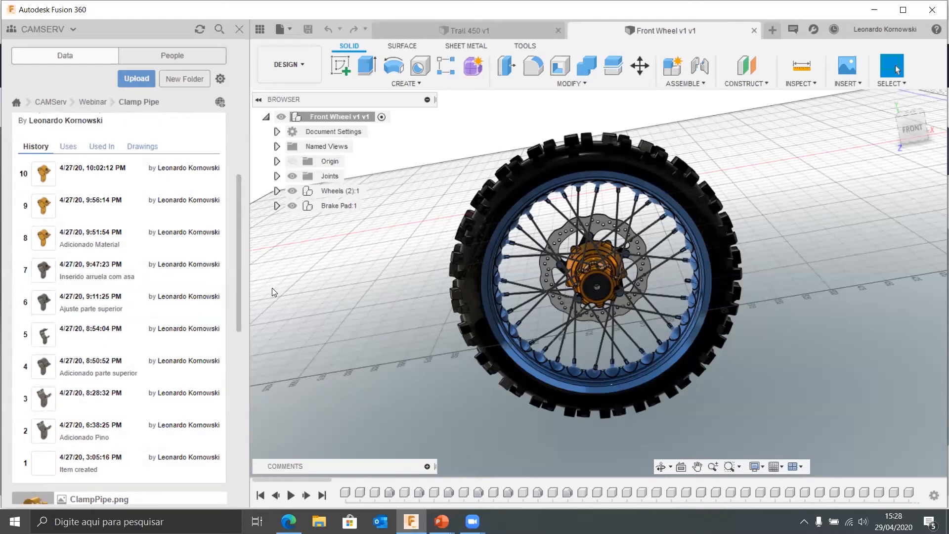
- Check which designs ClampPipe uses, where it is used, and its related drawings, and hide the project data
{"action": "left_click", "coordinate": [68, 147]}
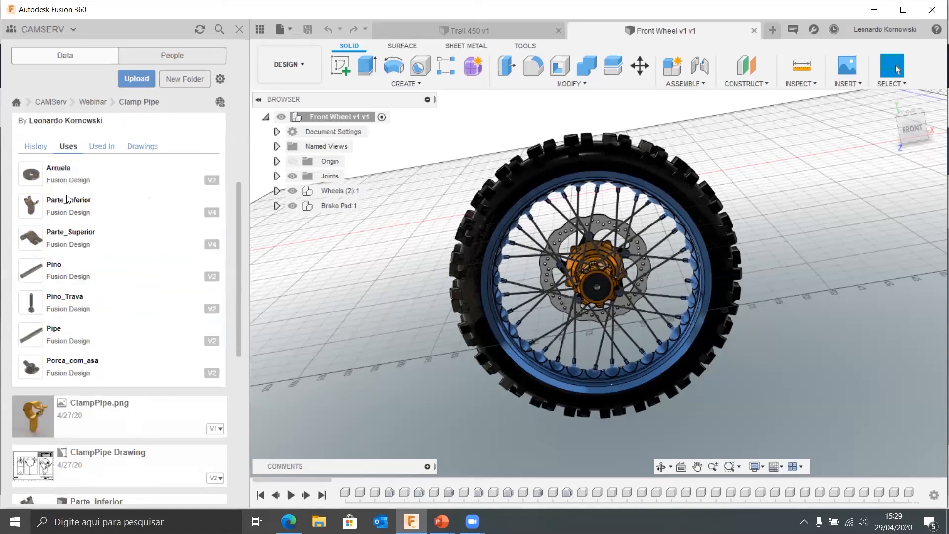
{"action": "left_click", "coordinate": [102, 147]}
{"action": "scroll", "coordinate": [98, 192], "scroll_direction": "up", "scroll_amount": 3}
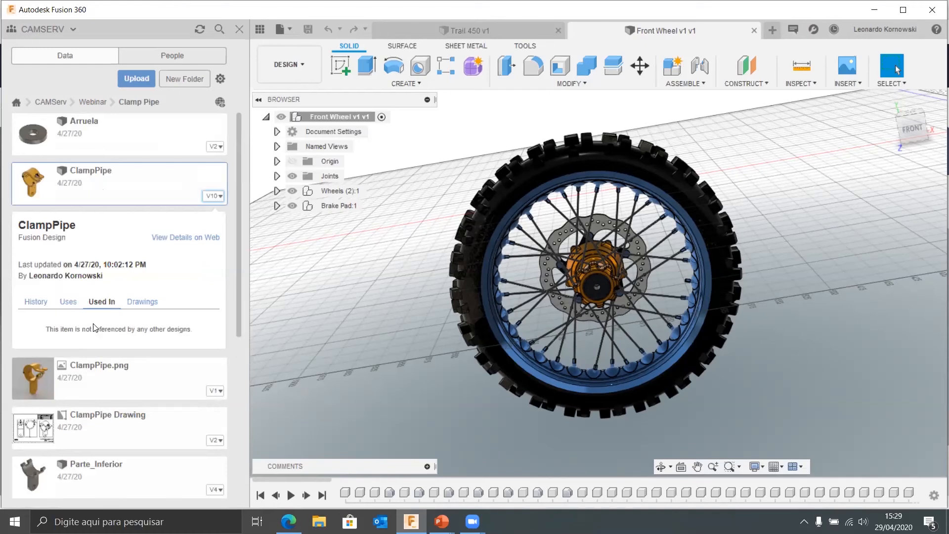
{"action": "left_click", "coordinate": [142, 302]}
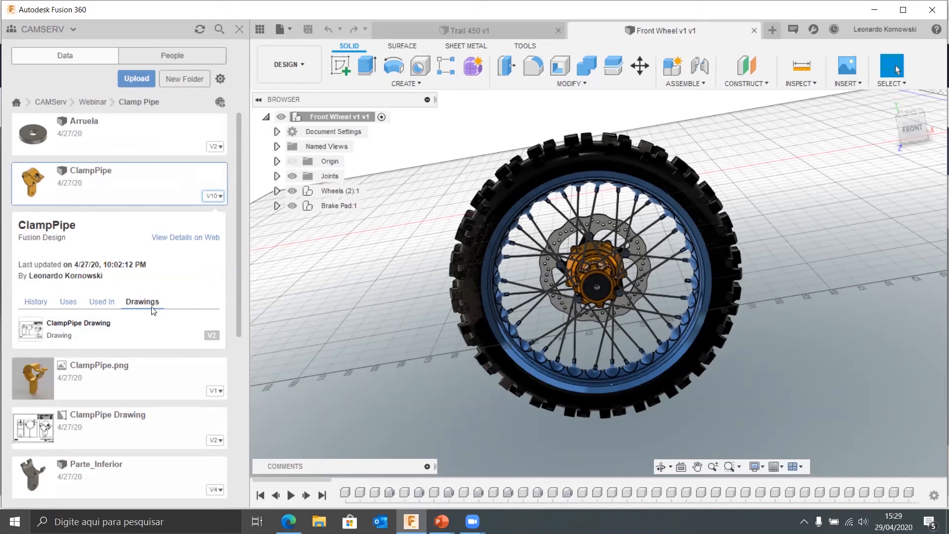
{"action": "left_click", "coordinate": [260, 29]}
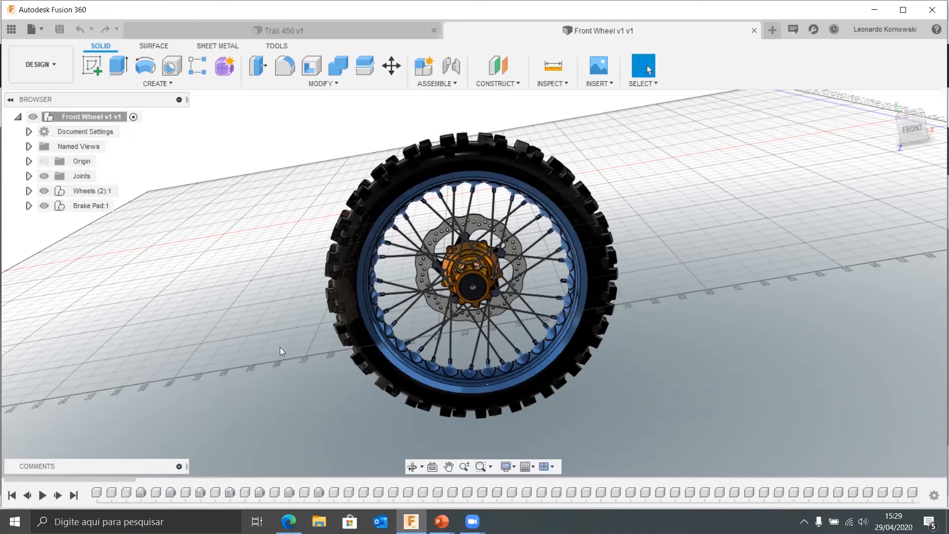
- Switch to the running PowerPoint slide show and advance to the "Utilização" slide
{"action": "key", "text": "alt+Tab"}
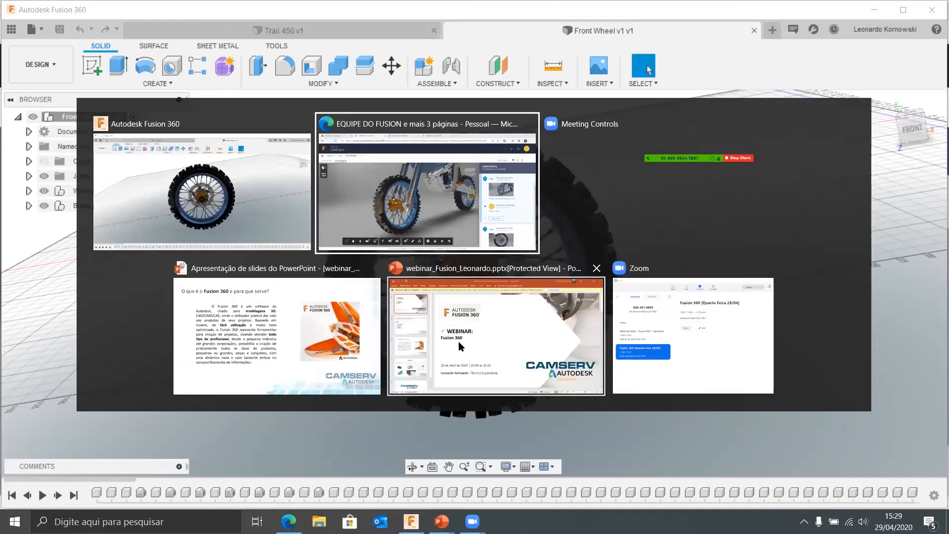
{"action": "left_click", "coordinate": [277, 336]}
{"action": "key", "text": "Right"}
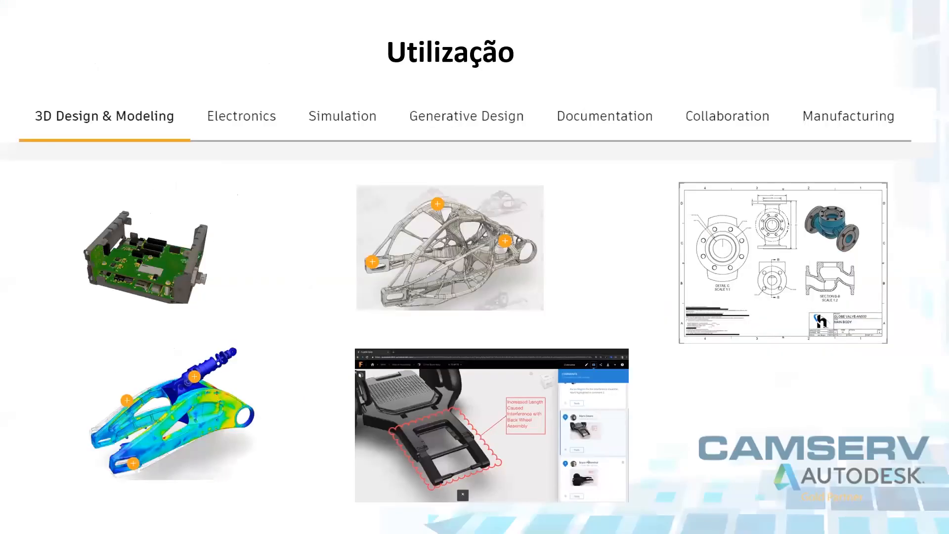